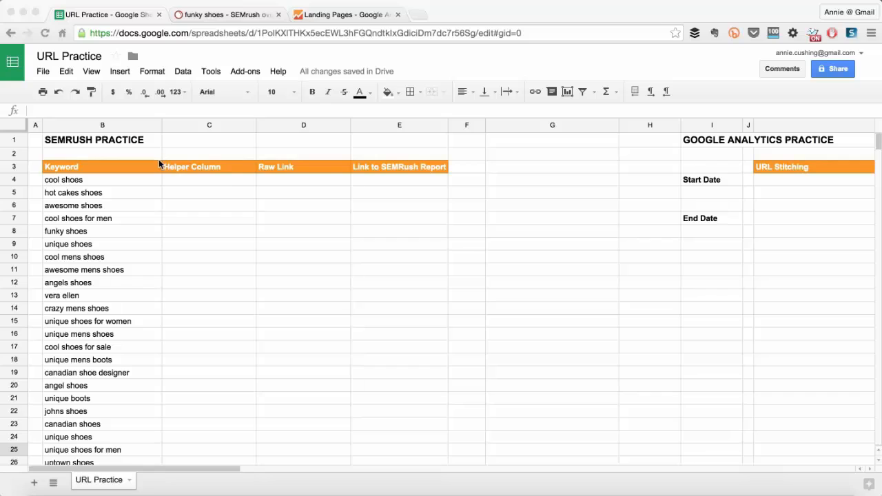
{"action": "left_click", "coordinate": [115, 183]}
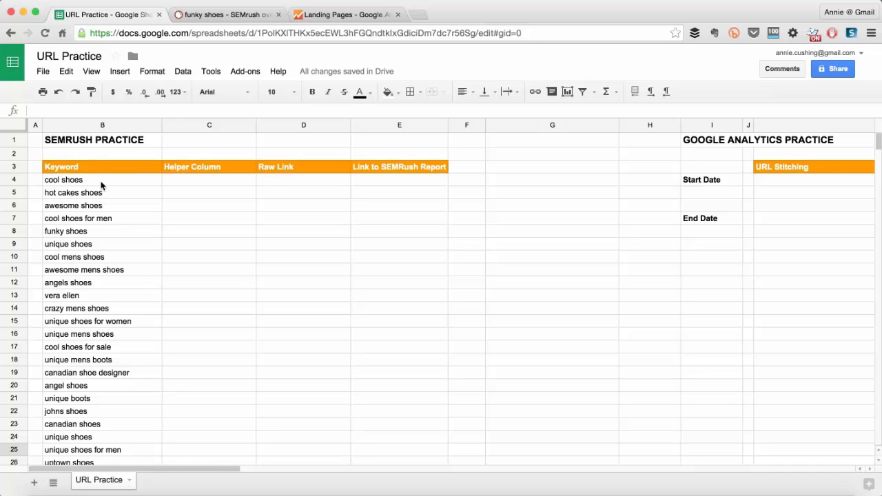
{"action": "left_click", "coordinate": [234, 14]}
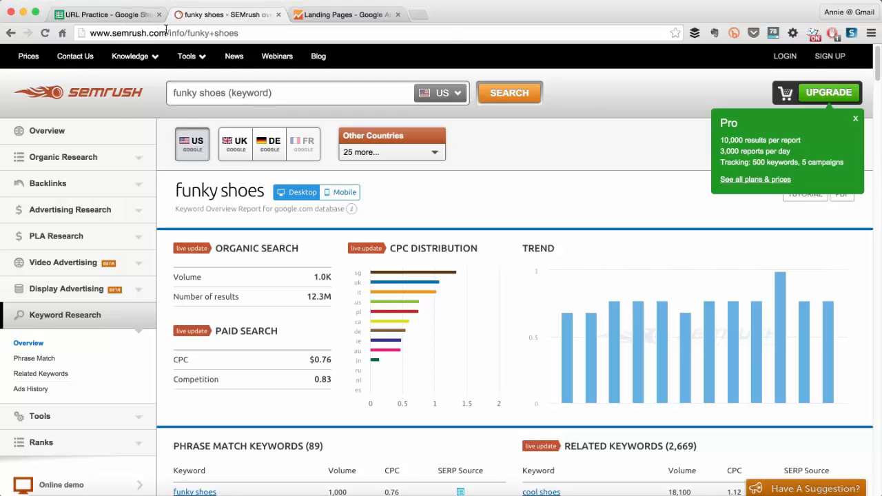
{"action": "left_click_drag", "start_coordinate": [165, 32], "coordinate": [297, 38]}
{"action": "key", "text": "BackSpace"}
{"action": "key", "text": "Return"}
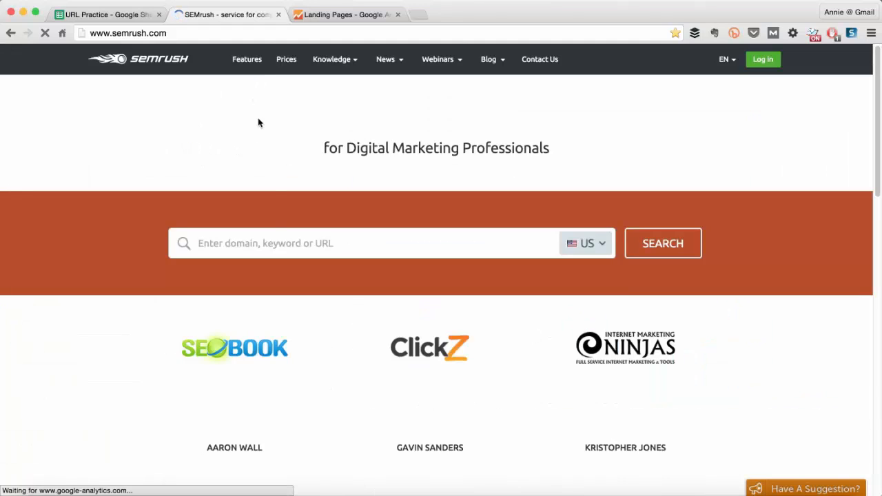
Search SEMrush for "funky shoes" and look through the keyword overview report.
{"action": "left_click", "coordinate": [249, 243]}
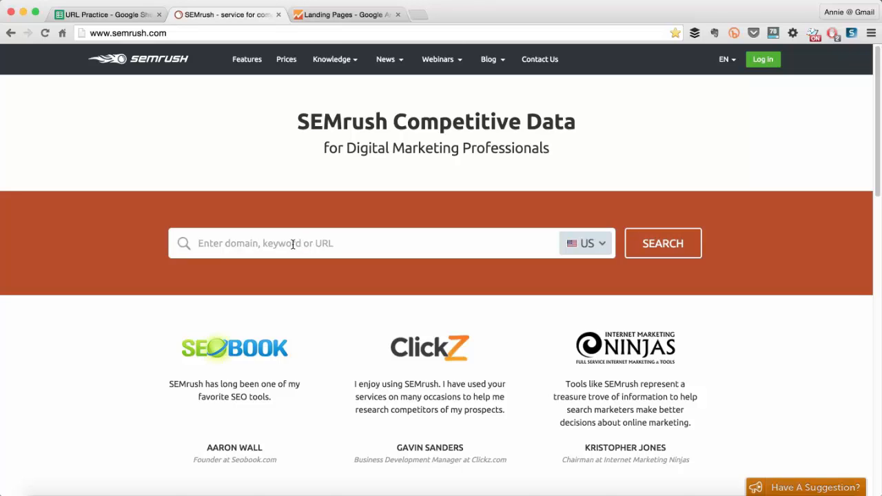
{"action": "type", "text": "funky shoes"}
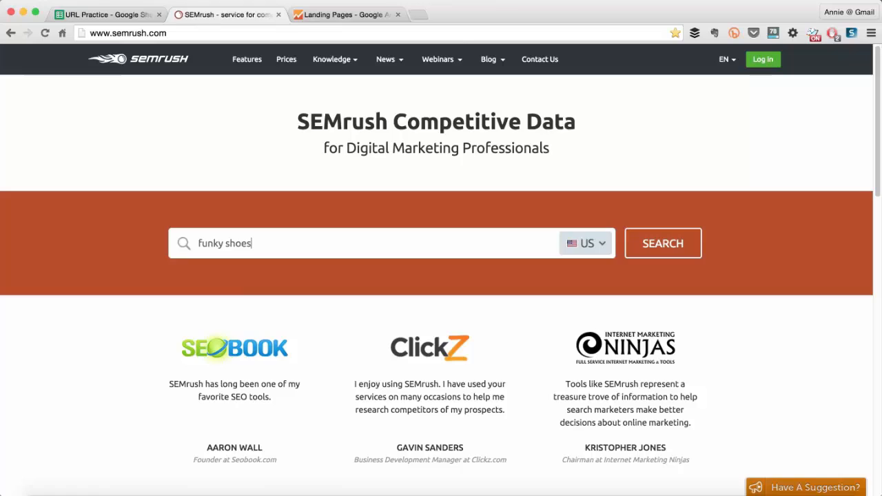
{"action": "key", "text": "Return"}
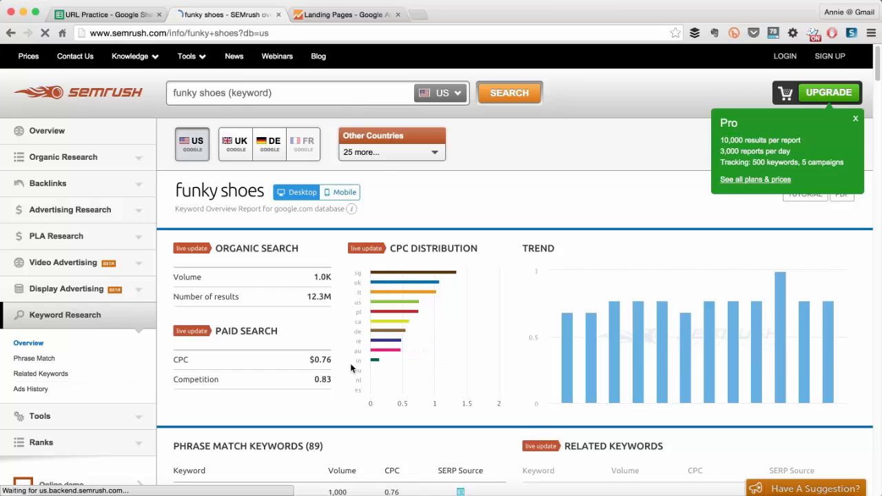
{"action": "scroll", "coordinate": [351, 375], "scroll_direction": "down", "scroll_amount": 5}
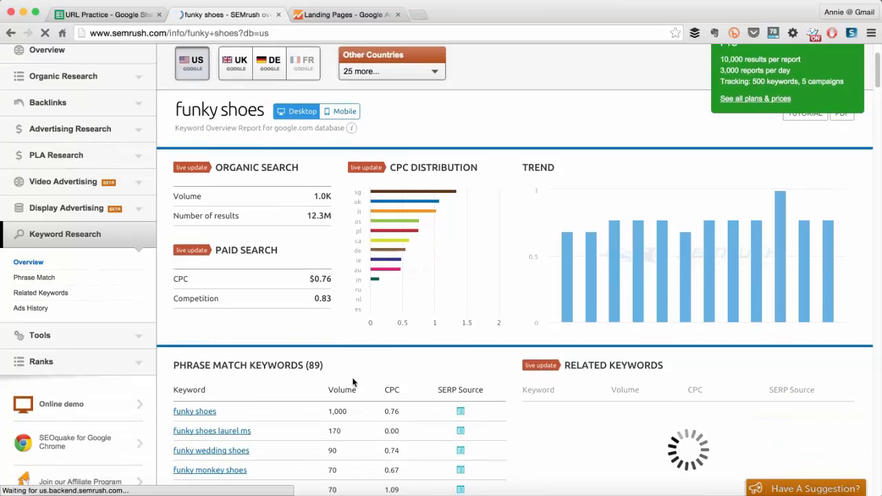
{"action": "scroll", "coordinate": [352, 377], "scroll_direction": "down", "scroll_amount": 1}
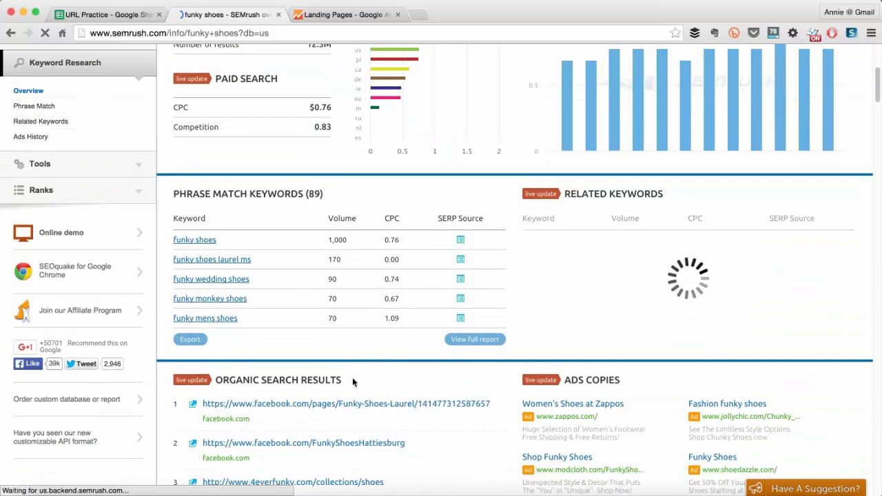
{"action": "scroll", "coordinate": [352, 377], "scroll_direction": "up", "scroll_amount": 2}
{"action": "scroll", "coordinate": [352, 377], "scroll_direction": "up", "scroll_amount": 5}
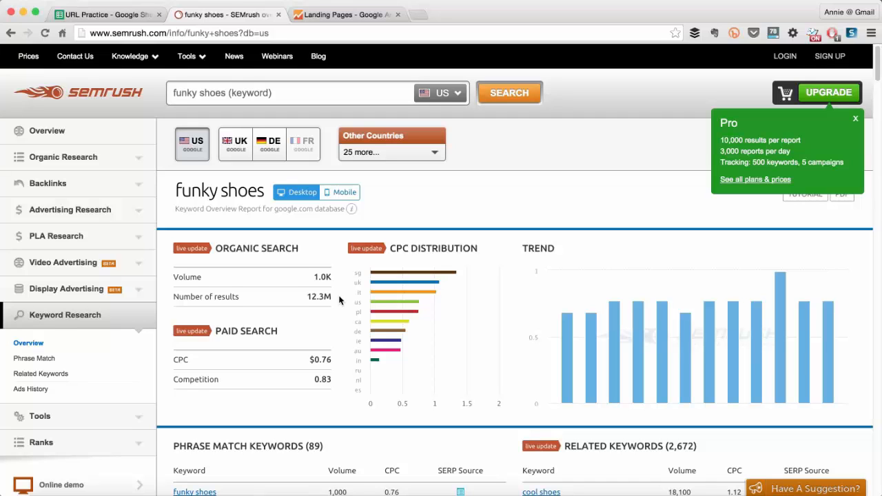
Copy the SEMrush report URL for funky shoes into cell G4 of the URL Practice sheet and widen column G to fit it.
{"action": "left_click", "coordinate": [75, 16]}
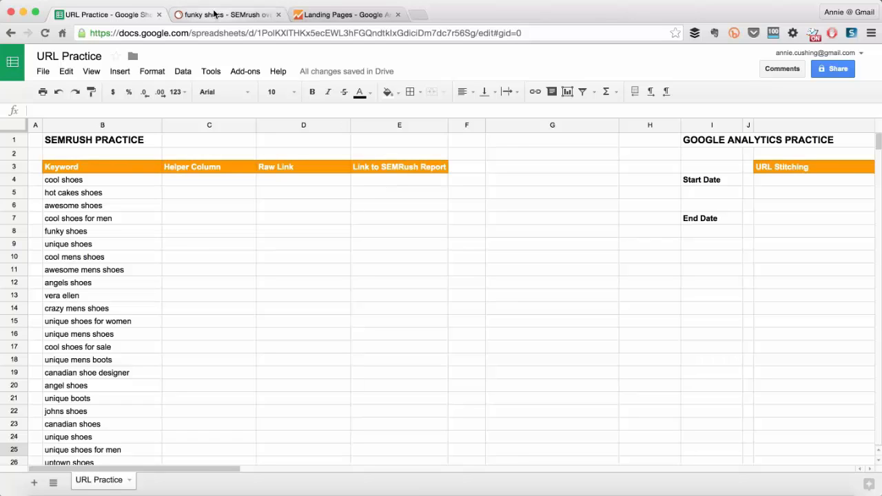
{"action": "left_click", "coordinate": [73, 181]}
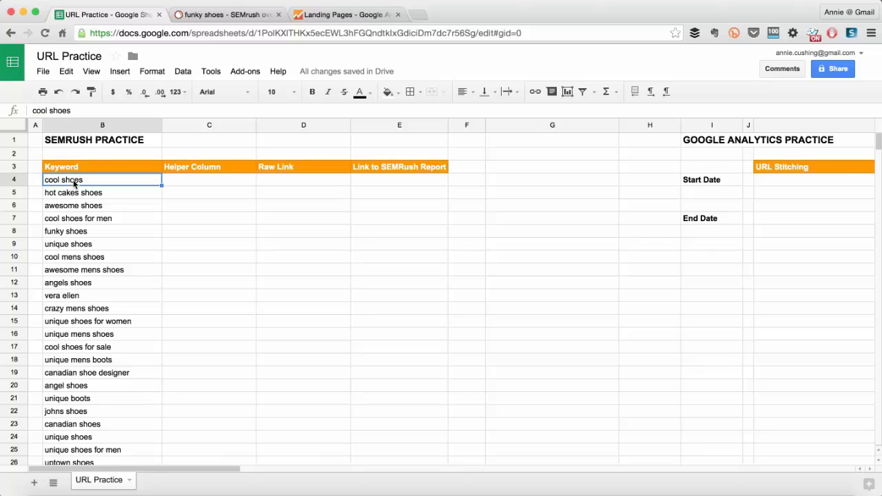
{"action": "left_click", "coordinate": [235, 15]}
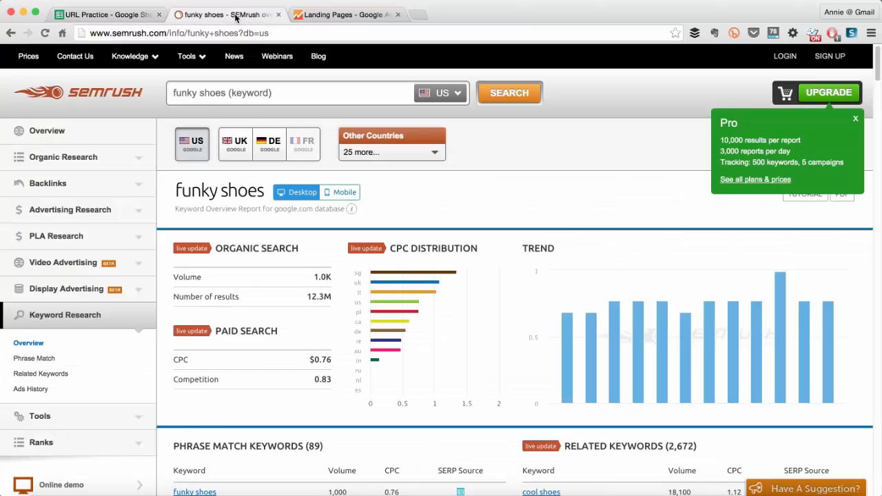
{"action": "left_click", "coordinate": [156, 33]}
{"action": "key", "text": "ctrl+c"}
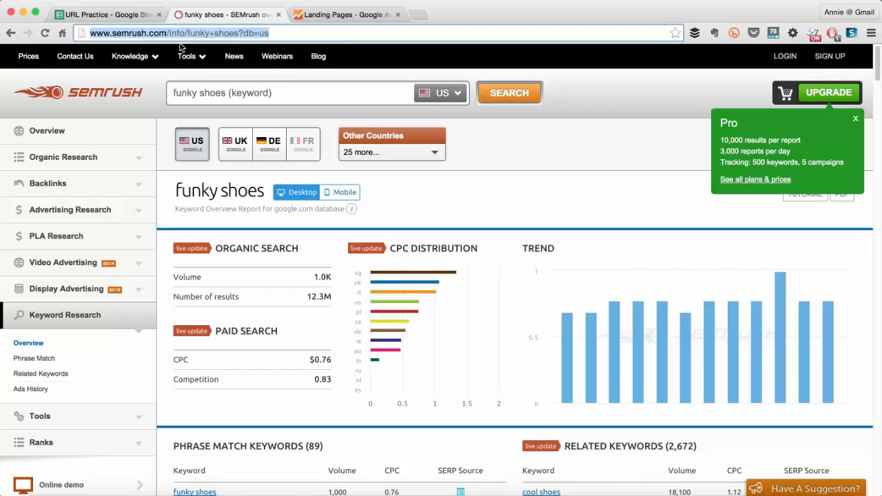
{"action": "left_click", "coordinate": [107, 14]}
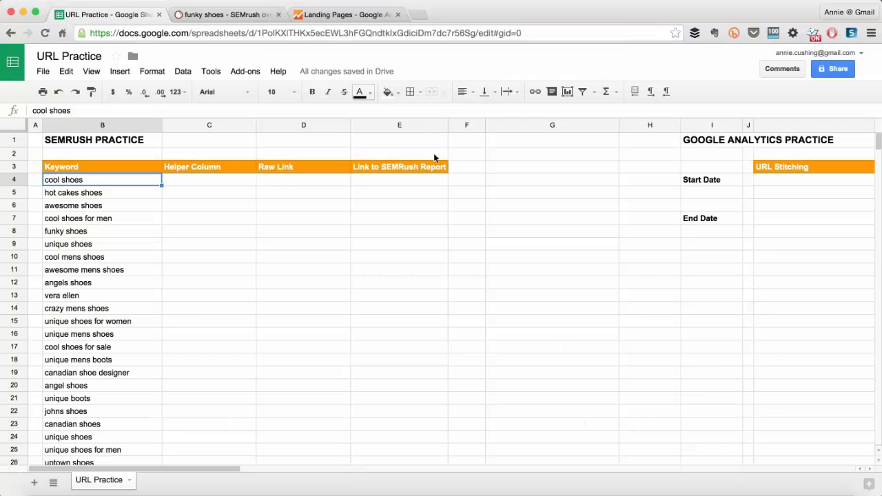
{"action": "left_click", "coordinate": [512, 180]}
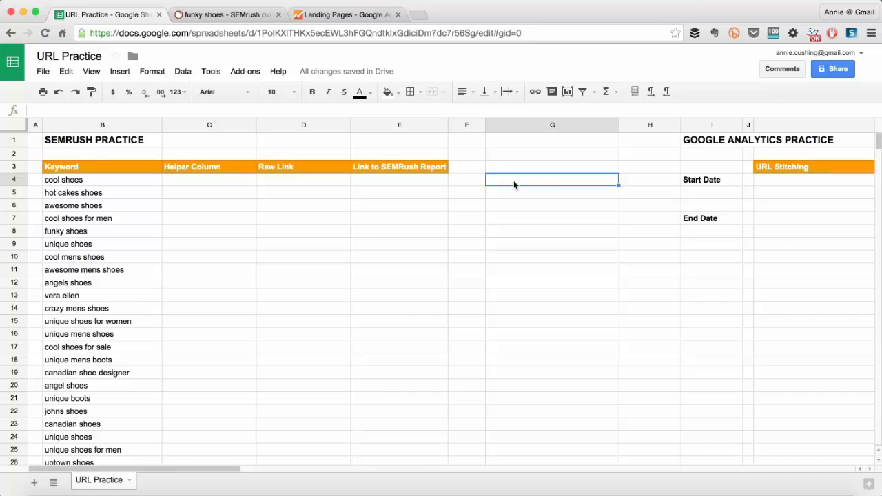
{"action": "key", "text": "ctrl+v"}
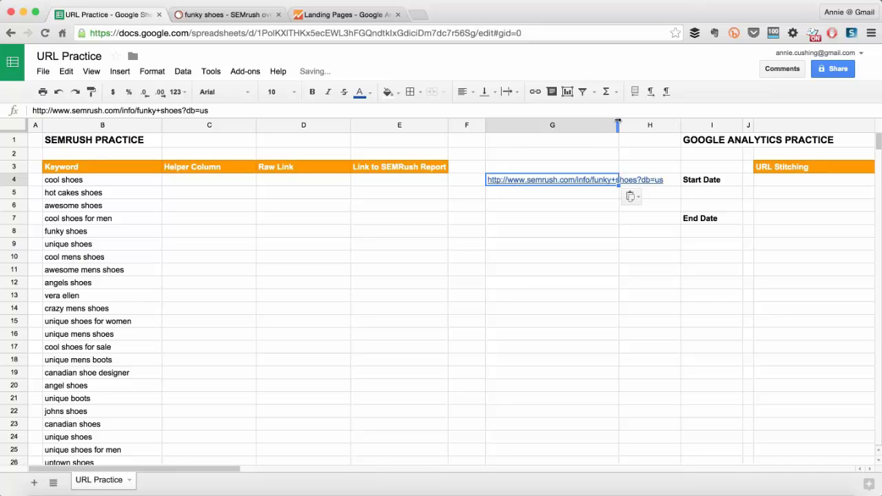
{"action": "left_click_drag", "start_coordinate": [618, 124], "coordinate": [665, 124]}
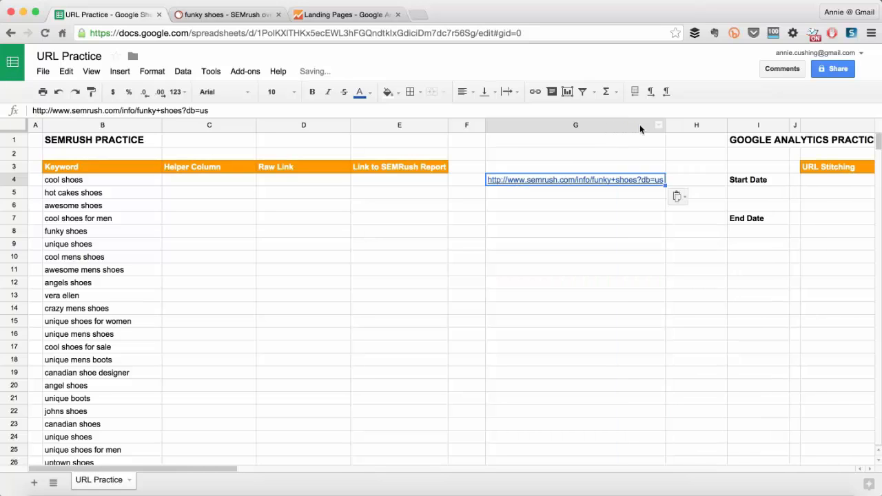
{"action": "mouse_move", "coordinate": [607, 179]}
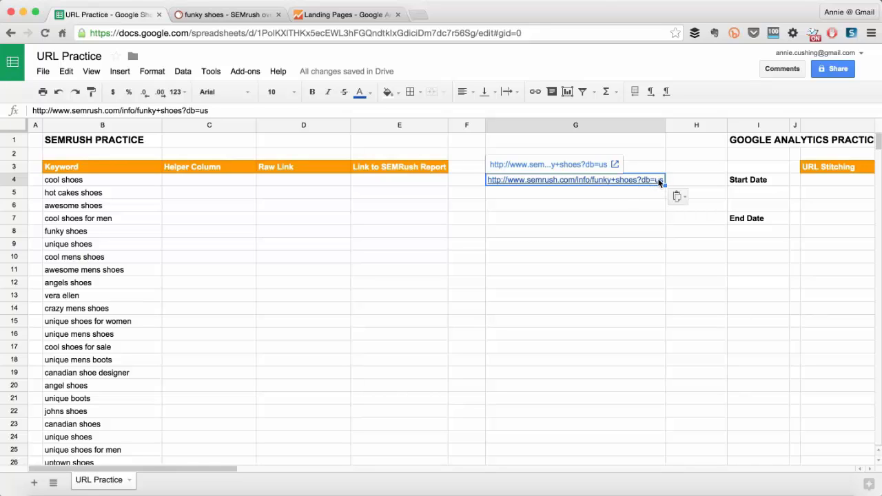
Examine the country databases available for the funky shoes report in SEMrush.
{"action": "left_click", "coordinate": [234, 14]}
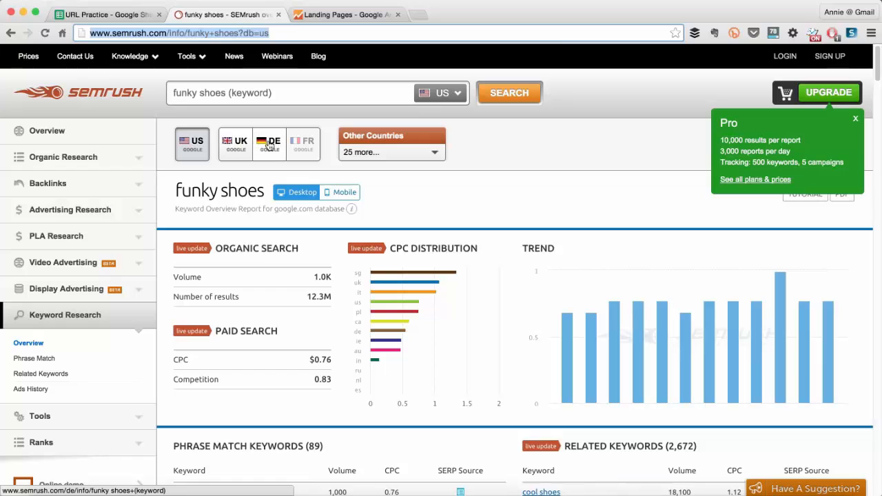
{"action": "left_click", "coordinate": [435, 153]}
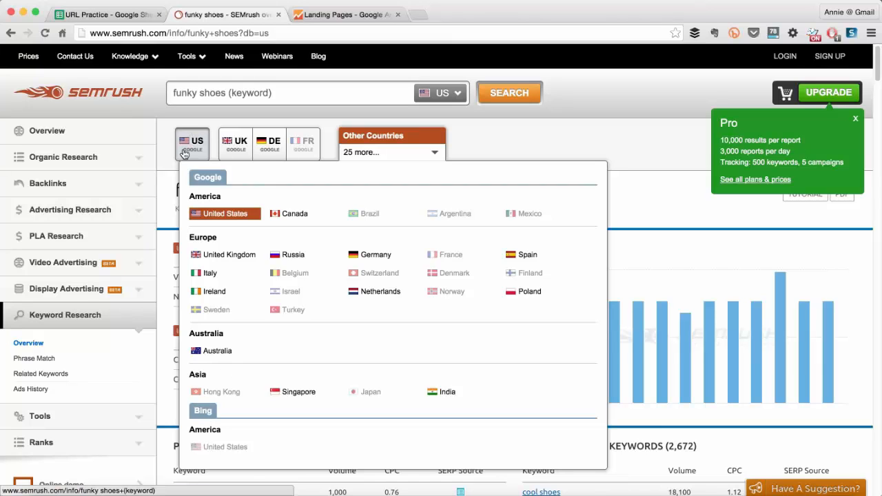
{"action": "left_click", "coordinate": [578, 127]}
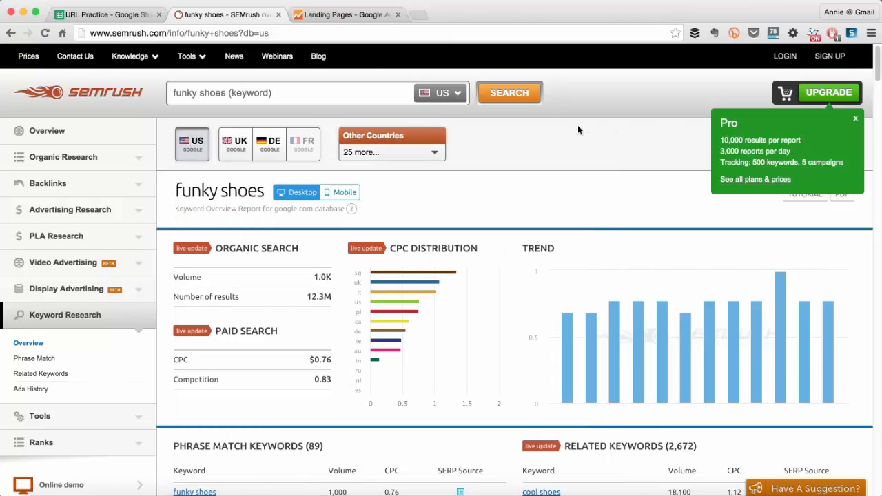
Return to the URL Practice sheet and move the "?db=us" ending of the URL from G4 into G6.
{"action": "left_click", "coordinate": [131, 13]}
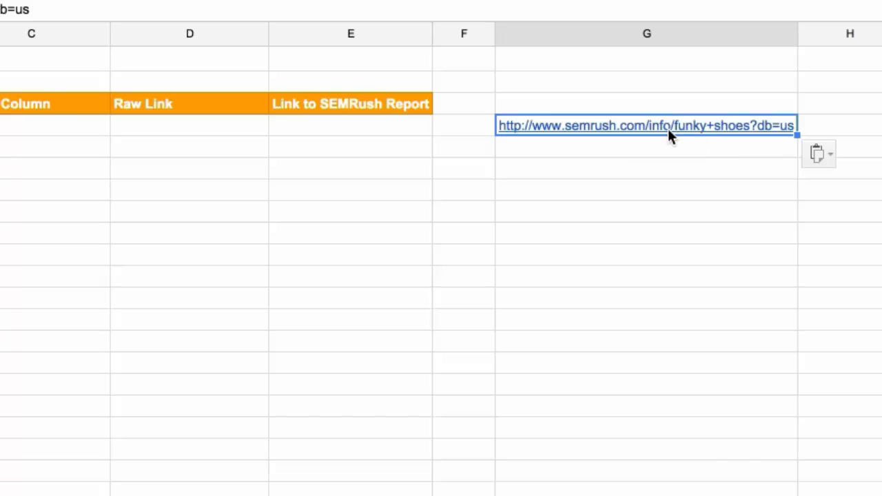
{"action": "mouse_move", "coordinate": [682, 131]}
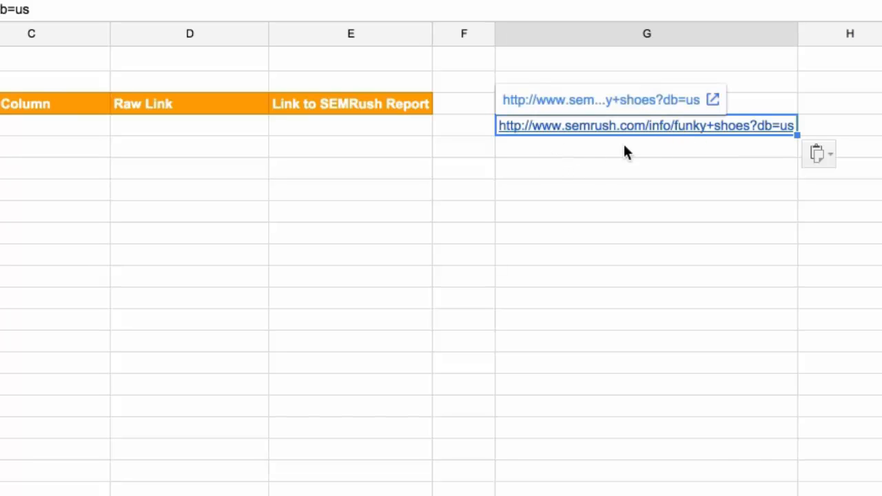
{"action": "double_click", "coordinate": [678, 128]}
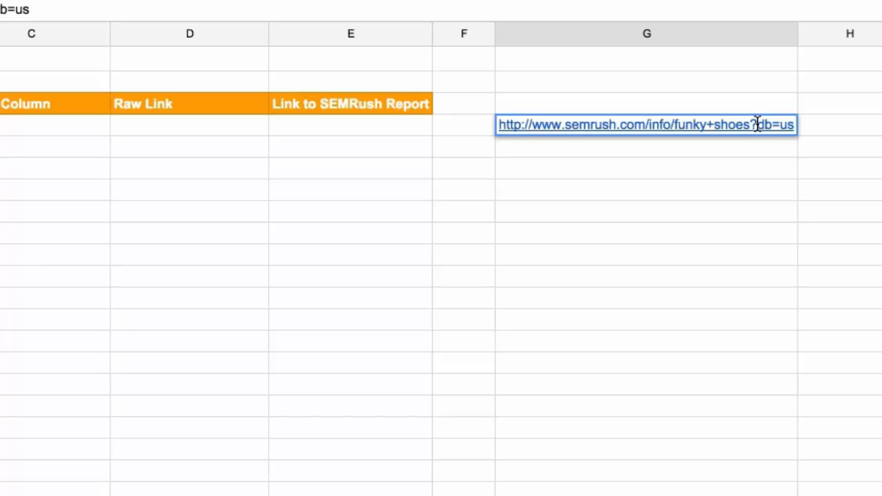
{"action": "left_click_drag", "start_coordinate": [751, 124], "coordinate": [800, 125]}
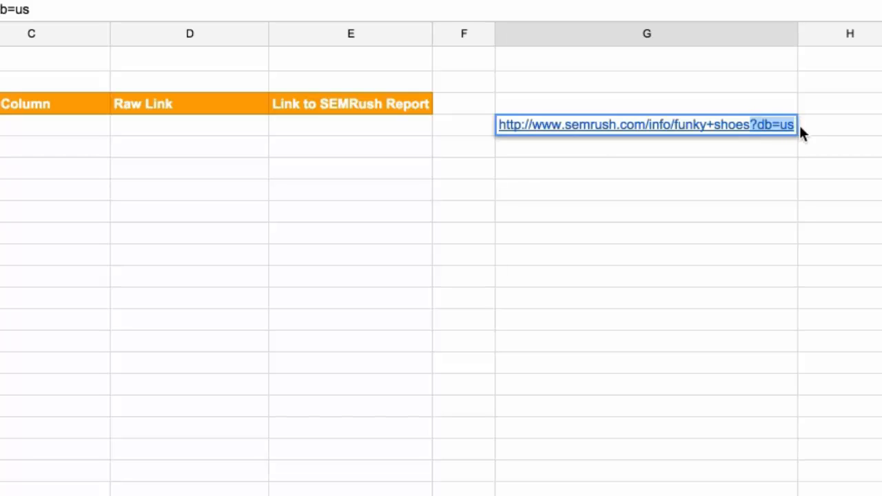
{"action": "key", "text": "BackSpace"}
{"action": "left_click", "coordinate": [522, 166]}
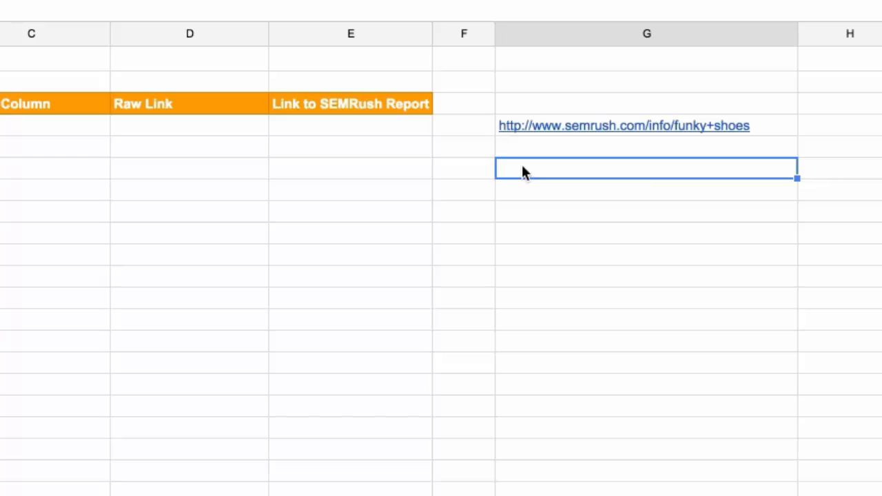
{"action": "left_click", "coordinate": [534, 147]}
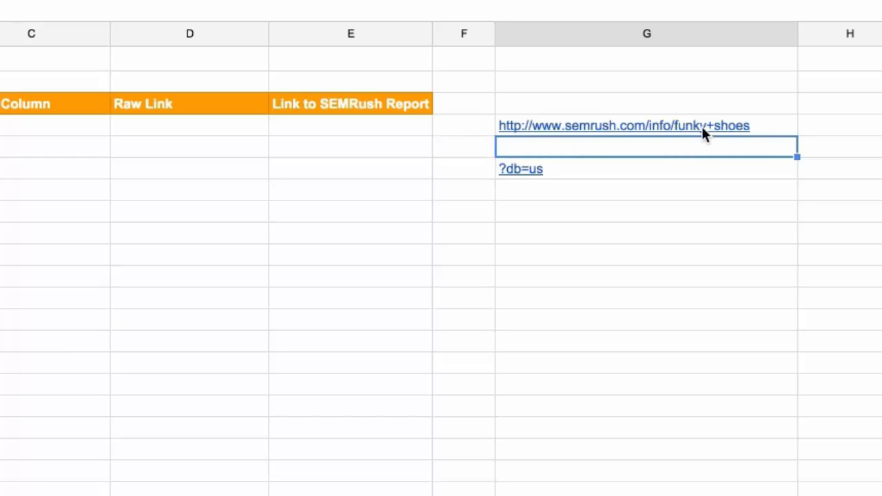
{"action": "left_click", "coordinate": [698, 126]}
{"action": "double_click", "coordinate": [680, 124]}
{"action": "left_click_drag", "start_coordinate": [673, 125], "coordinate": [788, 124]}
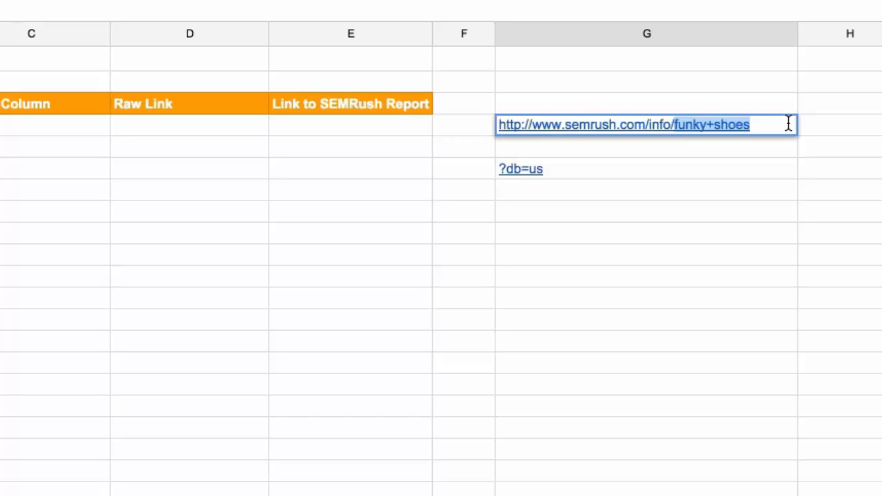
{"action": "key", "text": "super+x"}
Enter the placeholder "[keyword separated by +]" in cell G5, between the two URL parts.
{"action": "left_click", "coordinate": [517, 145]}
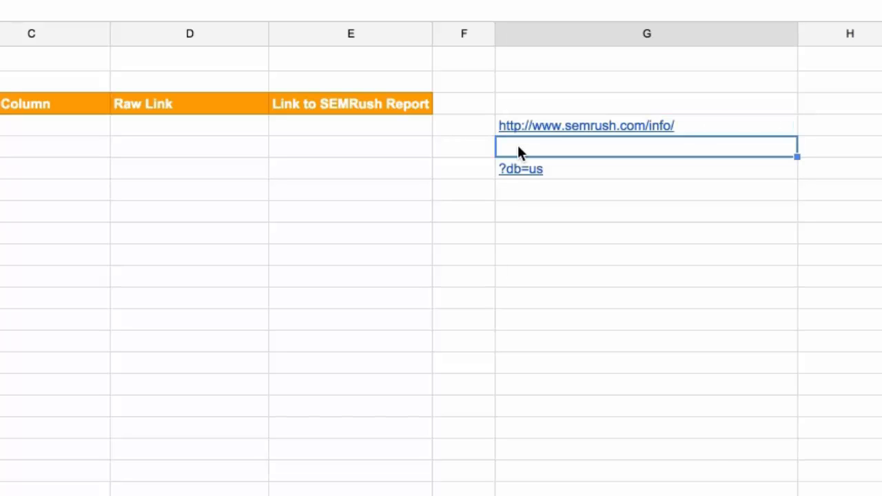
{"action": "type", "text": "["}
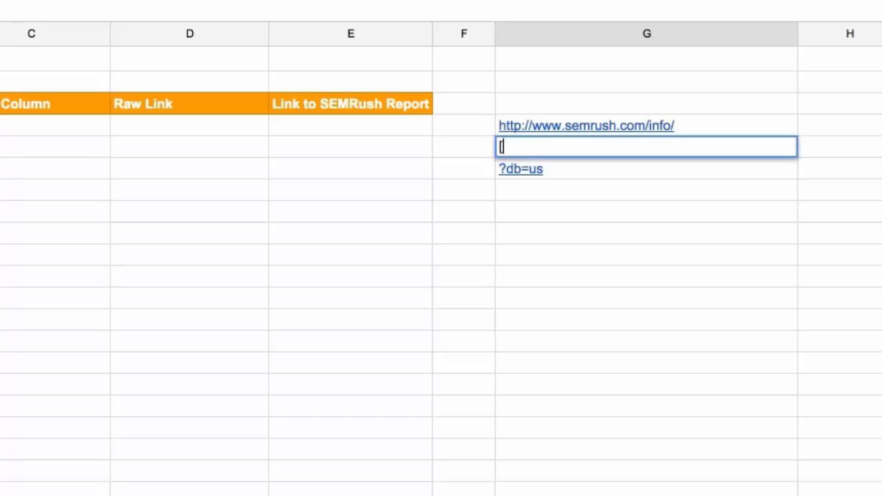
{"action": "type", "text": "keyword"}
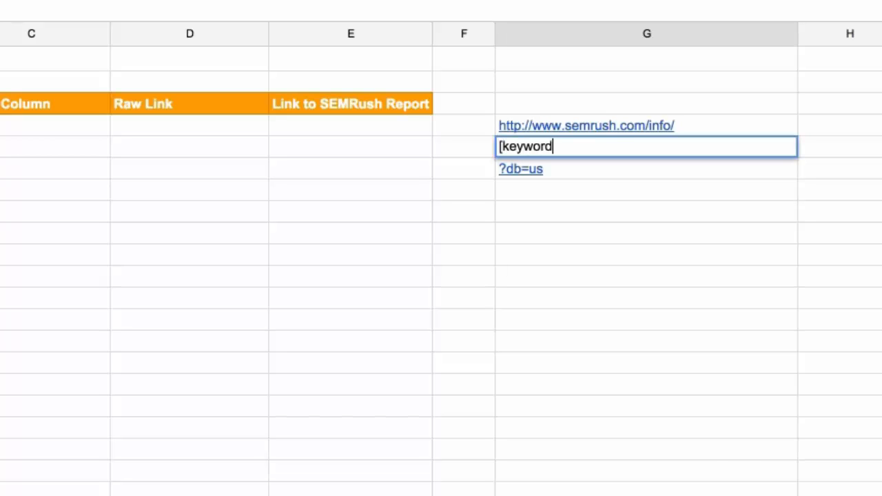
{"action": "type", "text": " separated by "}
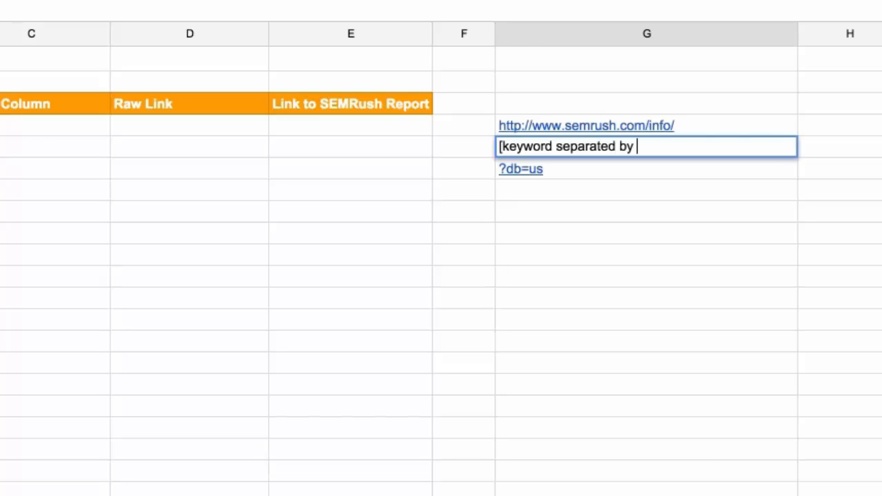
{"action": "type", "text": "+]"}
{"action": "key", "text": "Return"}
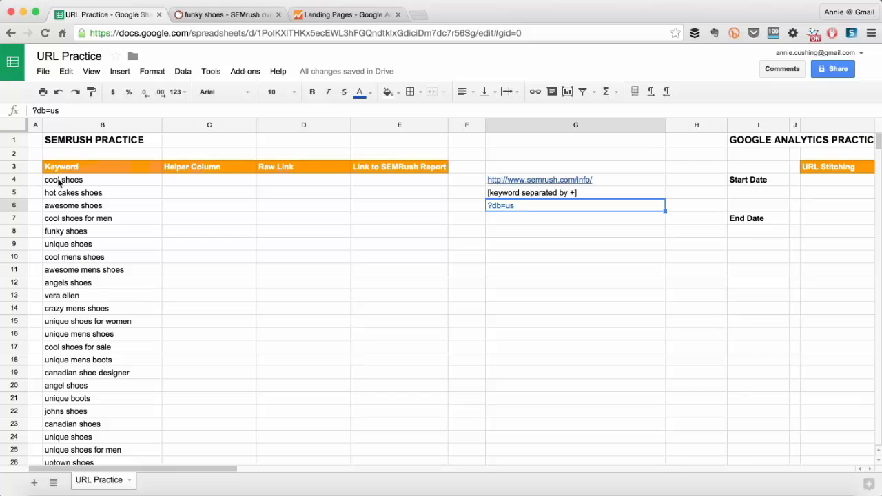
{"action": "key", "text": "Up"}
{"action": "key", "text": "Up"}
Enter =SUBSTITUTE(B4," ","+") in C4 and fill the formula down the Helper Column for all keywords.
{"action": "left_click", "coordinate": [180, 179]}
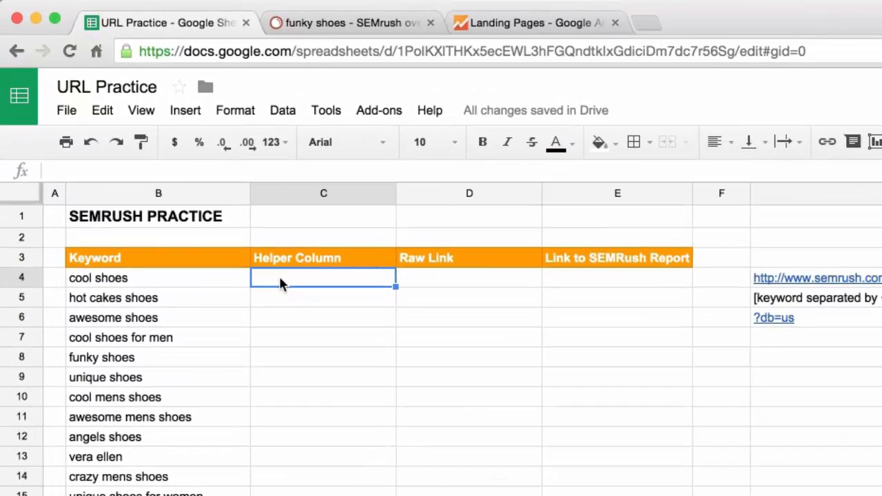
{"action": "type", "text": "="}
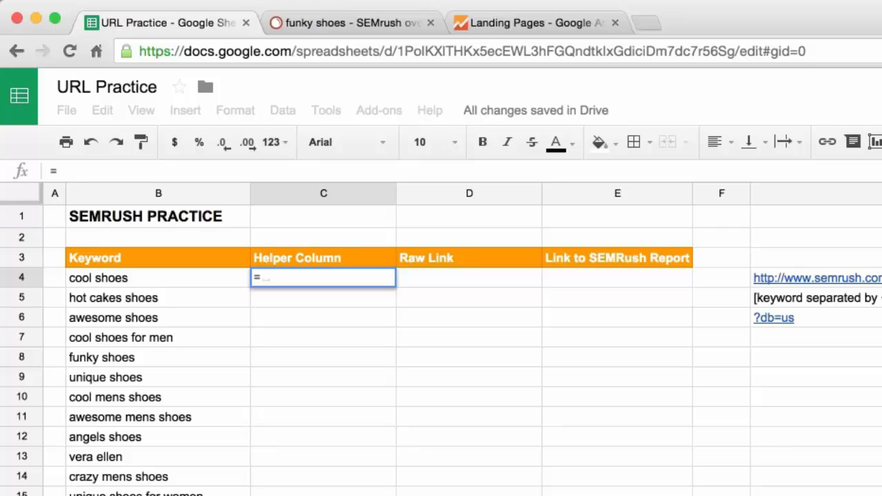
{"action": "type", "text": "SUBS"}
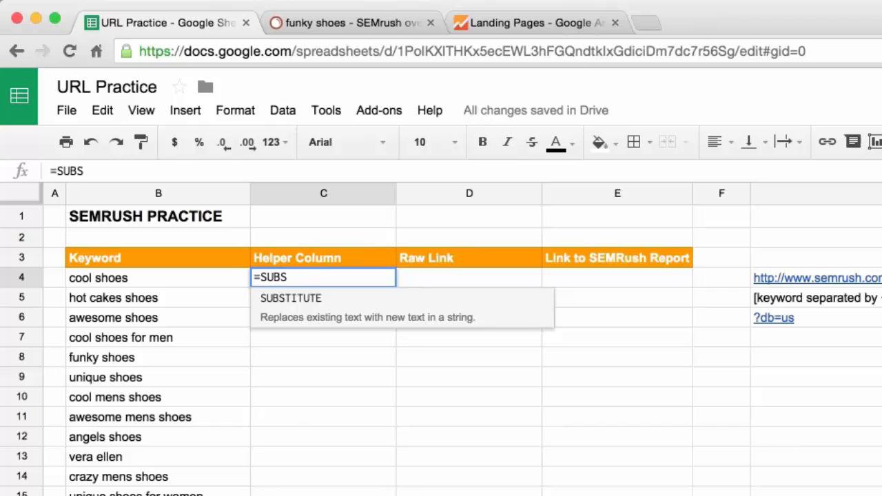
{"action": "key", "text": "Tab"}
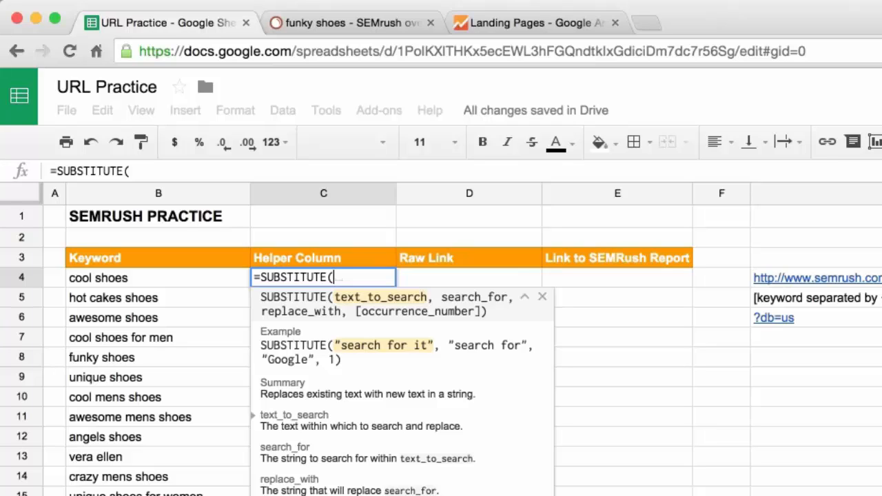
{"action": "key", "text": "Left"}
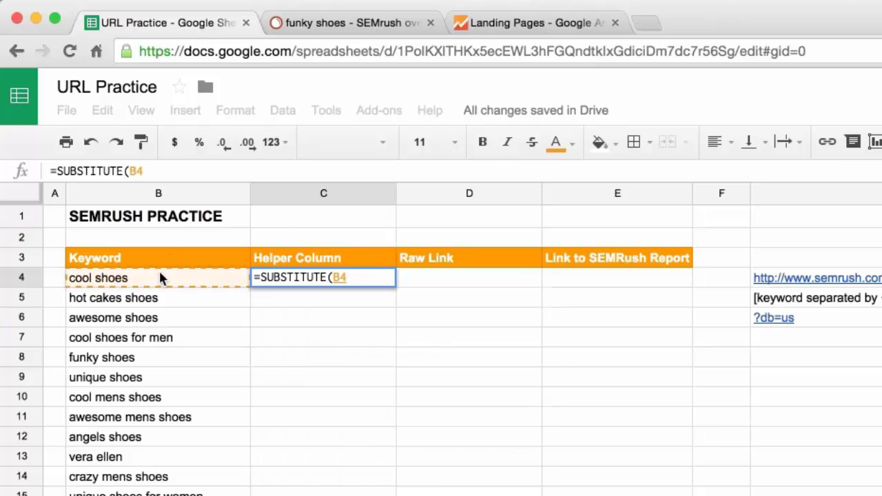
{"action": "type", "text": ","}
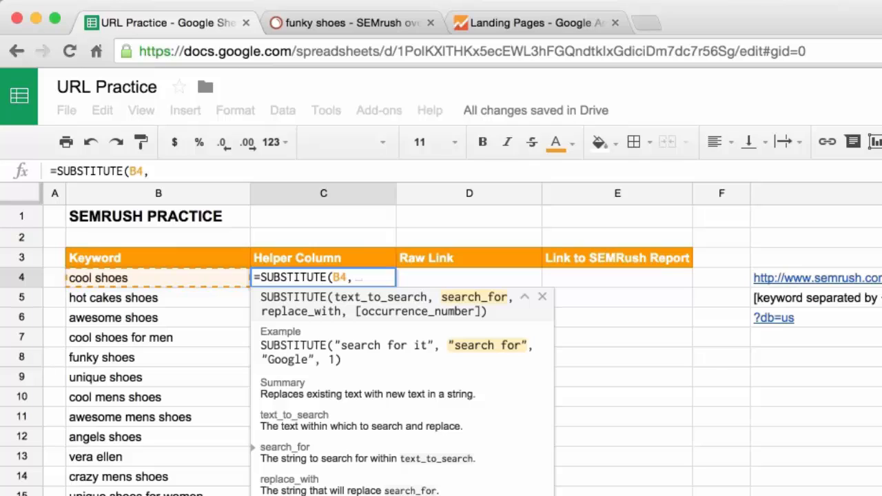
{"action": "type", "text": "\" \""}
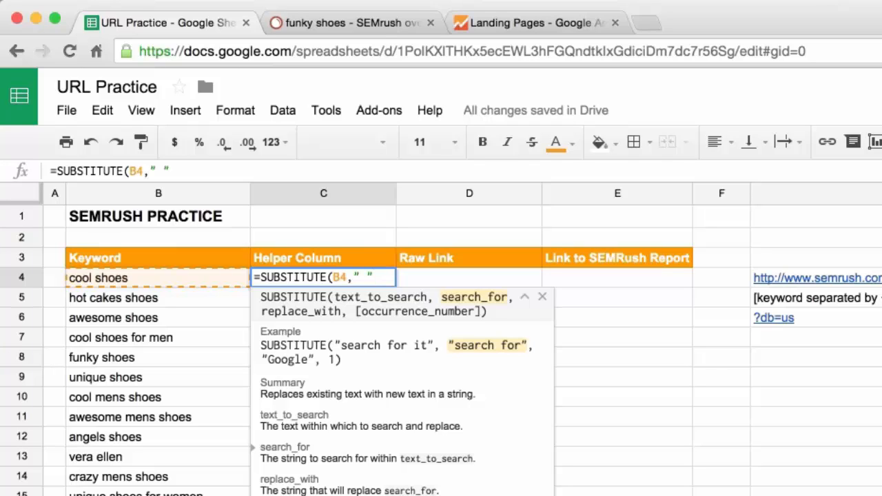
{"action": "type", "text": ","}
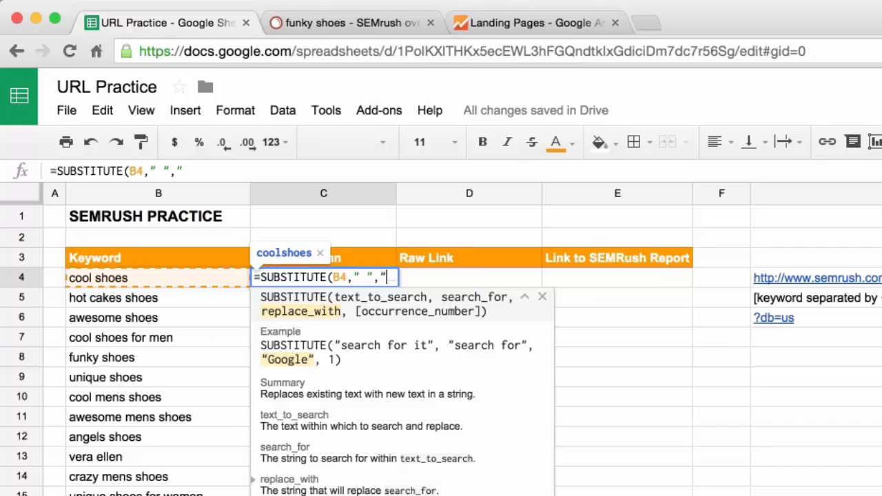
{"action": "type", "text": "\"+\""}
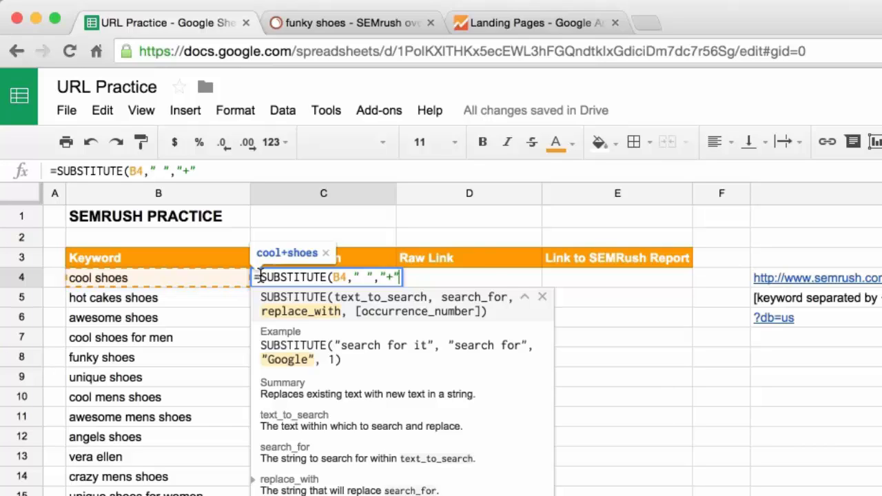
{"action": "type", "text": ")"}
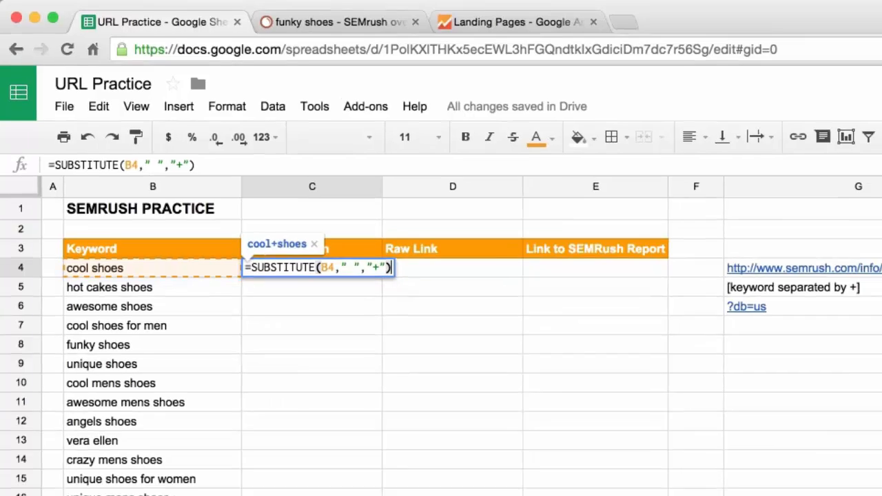
{"action": "key", "text": "Return"}
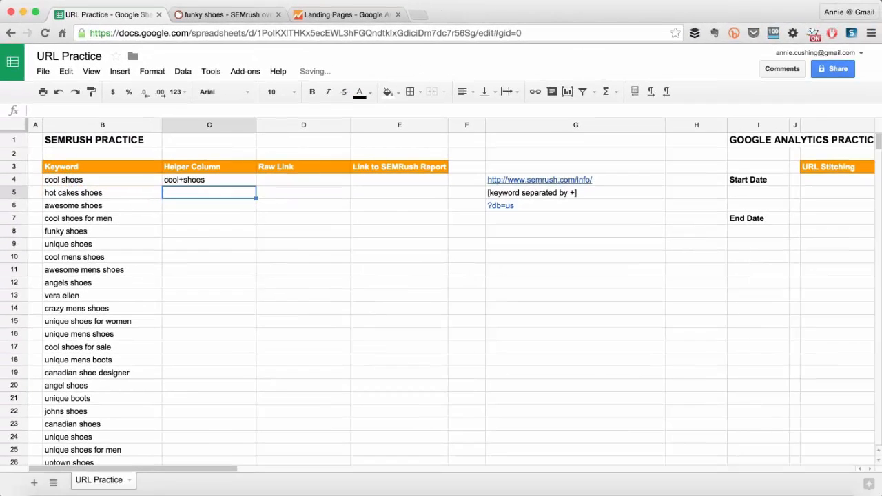
{"action": "left_click", "coordinate": [248, 181]}
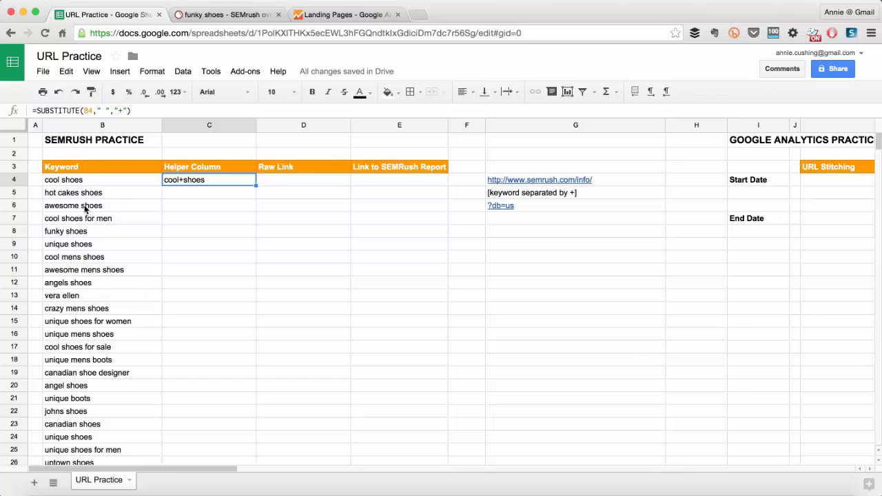
{"action": "double_click", "coordinate": [254, 184]}
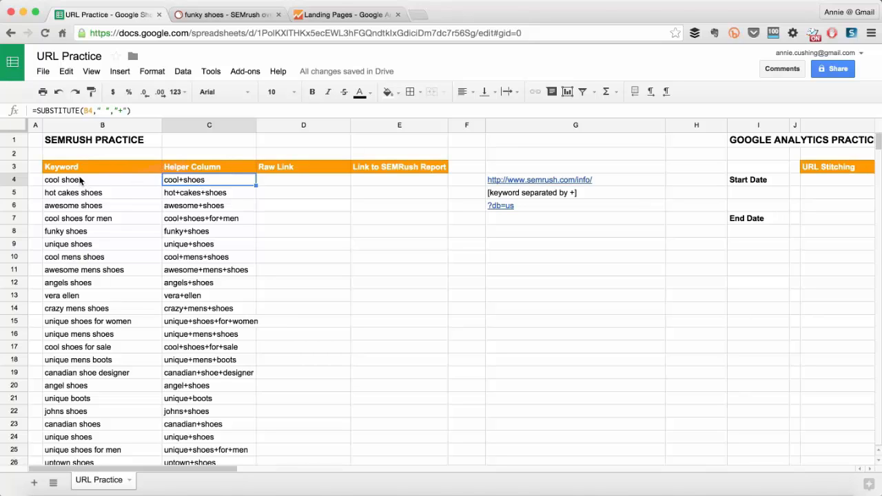
Enter =$G$4&C4&$G$6 in D4 to stitch the URL parts and helper keyword into a raw link.
{"action": "left_click", "coordinate": [274, 179]}
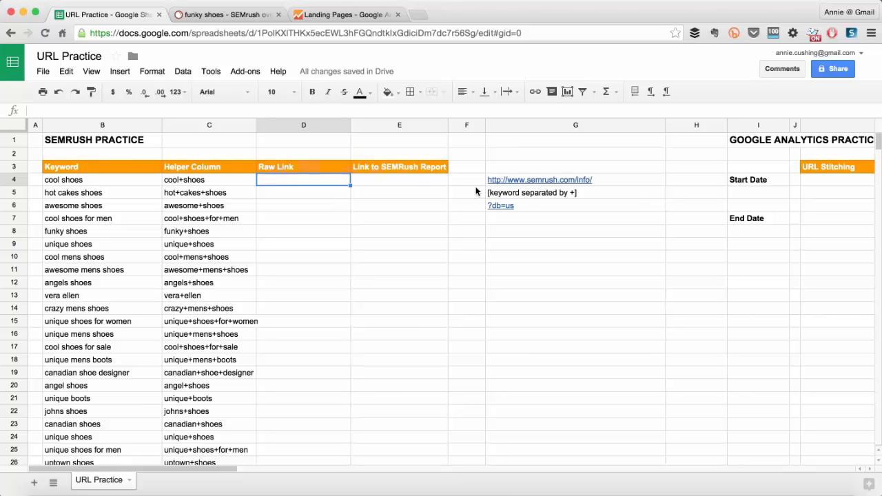
{"action": "type", "text": "="}
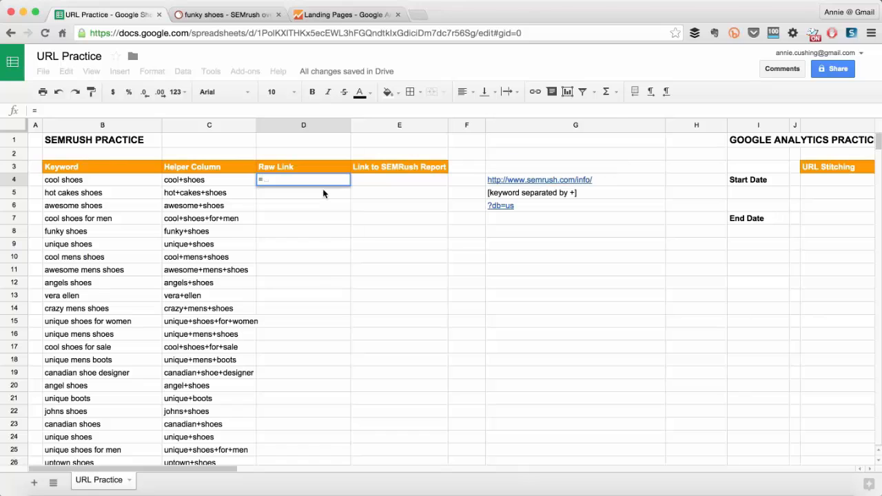
{"action": "type", "text": "\""}
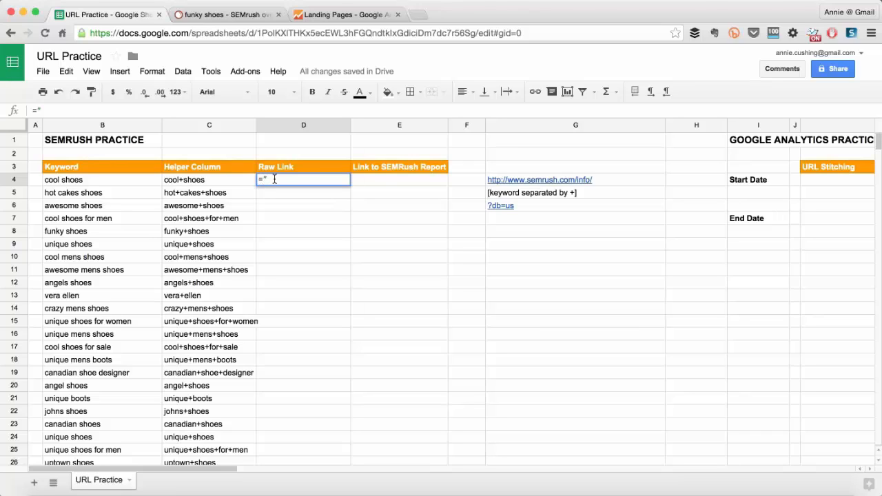
{"action": "key", "text": "BackSpace"}
{"action": "mouse_move", "coordinate": [501, 181]}
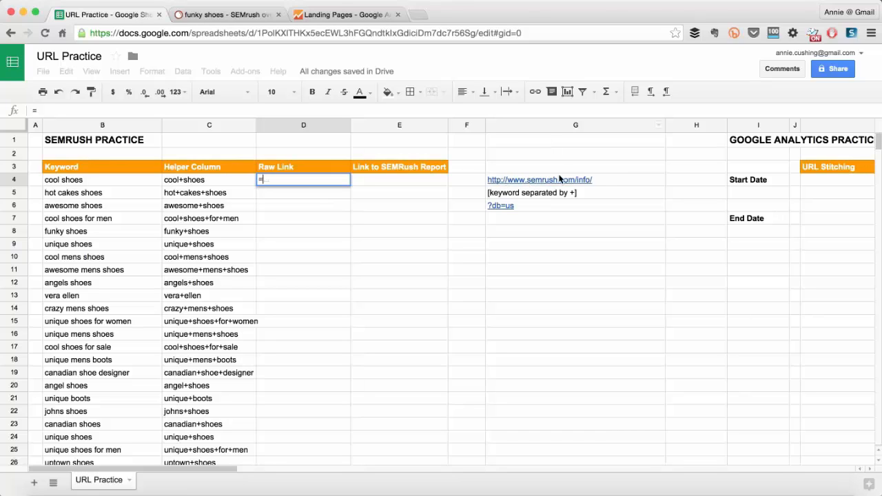
{"action": "mouse_move", "coordinate": [602, 179]}
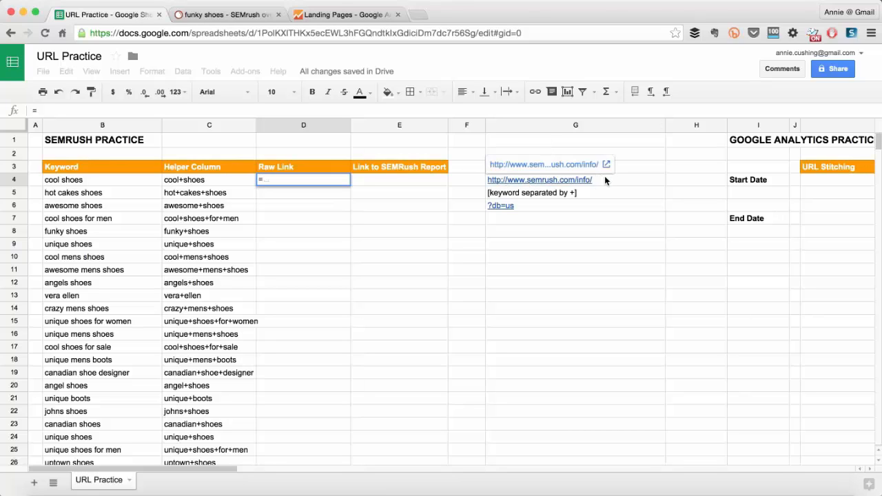
{"action": "type", "text": "$"}
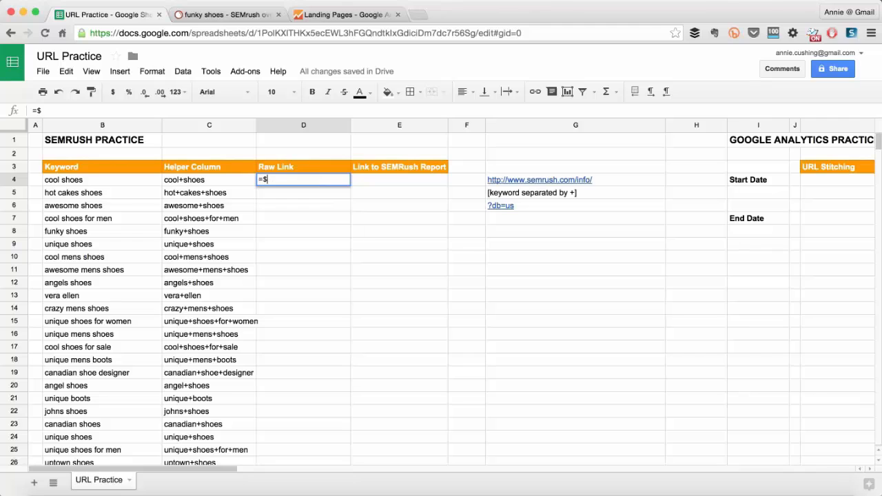
{"action": "type", "text": "G$4"}
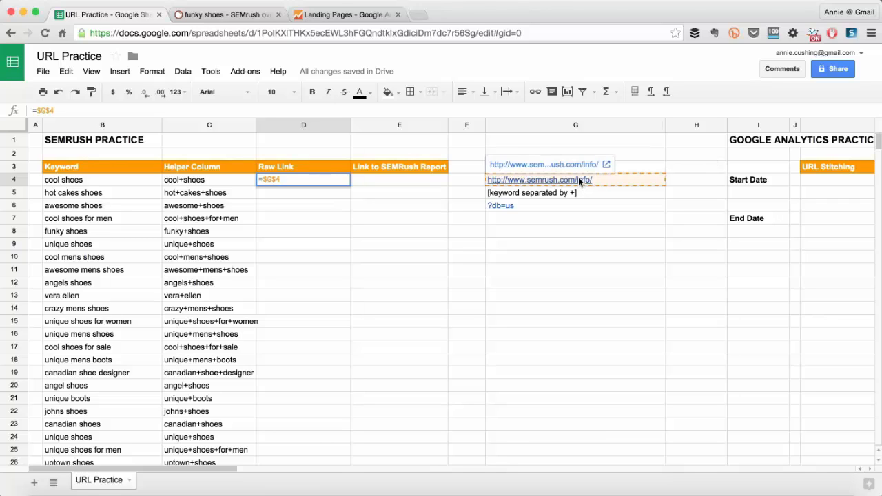
{"action": "type", "text": "&"}
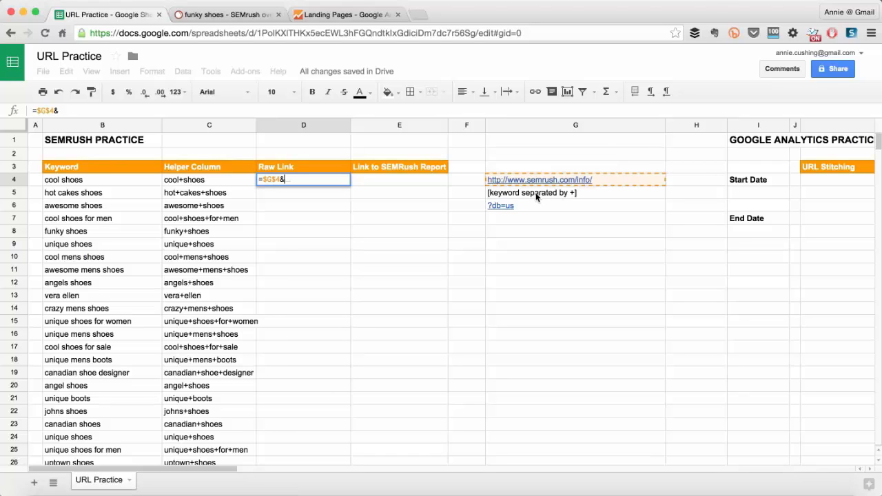
{"action": "left_click", "coordinate": [203, 180]}
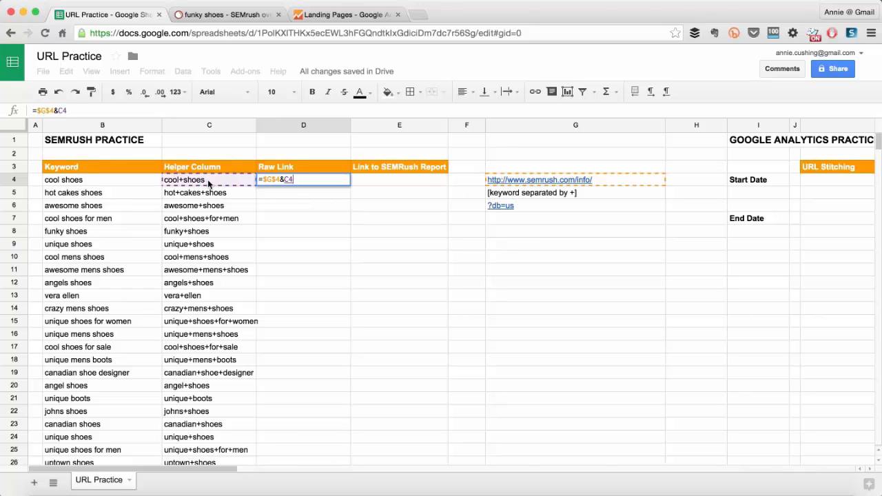
{"action": "type", "text": "&"}
{"action": "type", "text": "$G"}
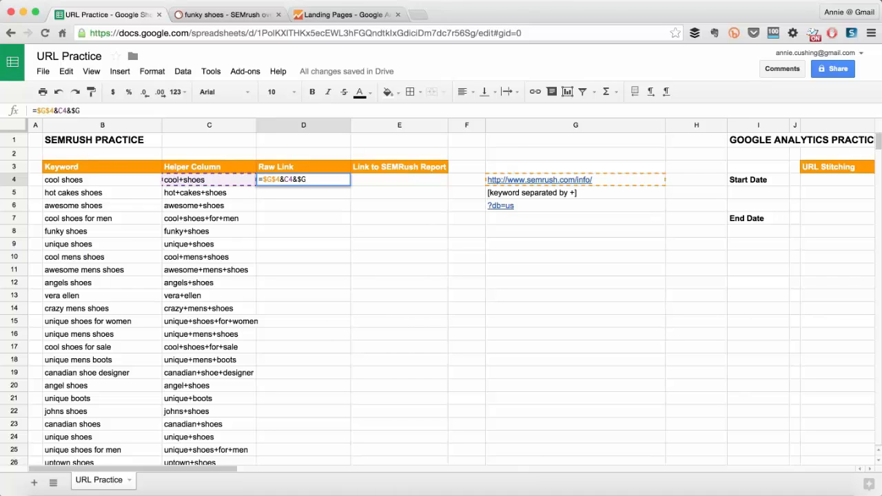
{"action": "type", "text": "$6"}
{"action": "key", "text": "Return"}
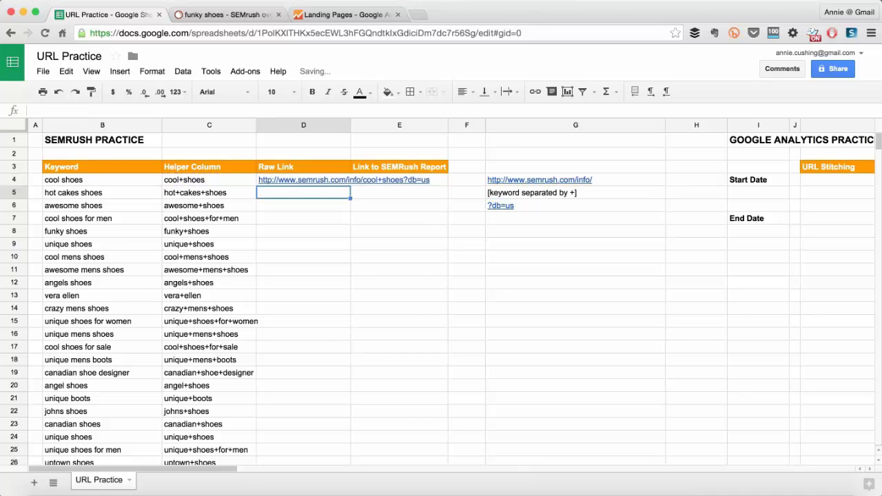
Open the raw link in D4 and check the SEMrush report for cool shoes.
{"action": "left_click", "coordinate": [301, 177]}
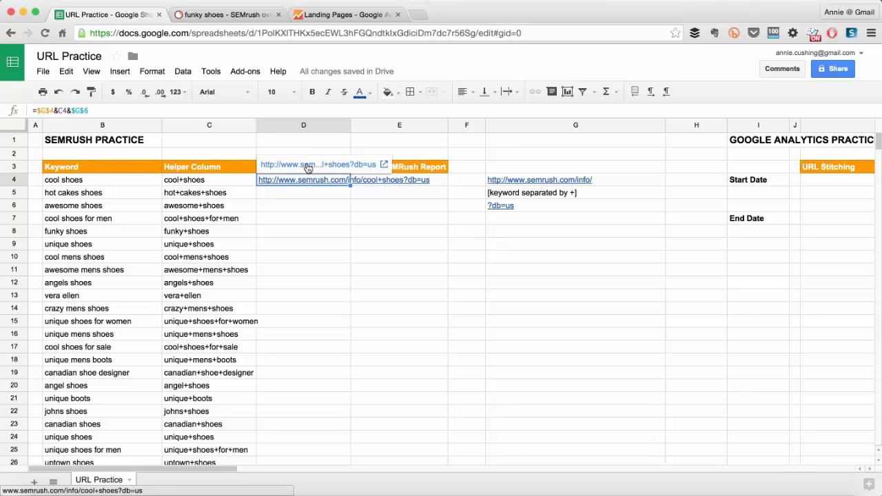
{"action": "left_click", "coordinate": [308, 166]}
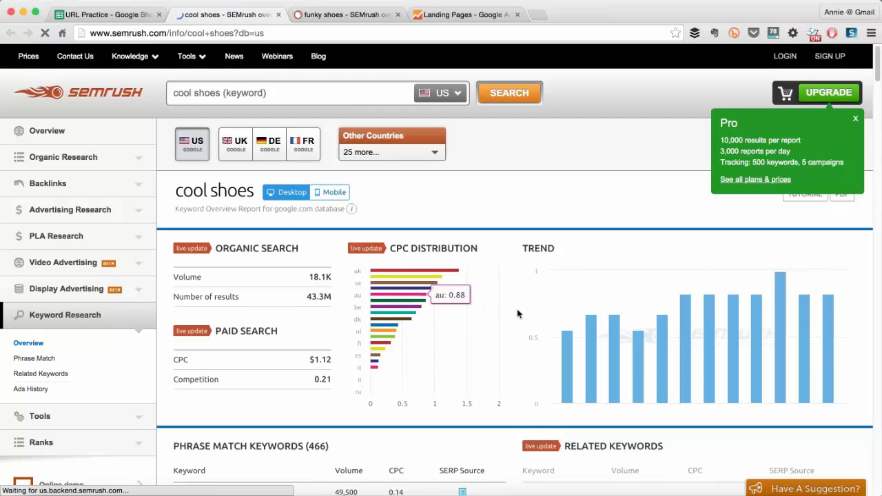
{"action": "scroll", "coordinate": [537, 315], "scroll_direction": "down", "scroll_amount": 2}
{"action": "scroll", "coordinate": [537, 315], "scroll_direction": "up", "scroll_amount": 2}
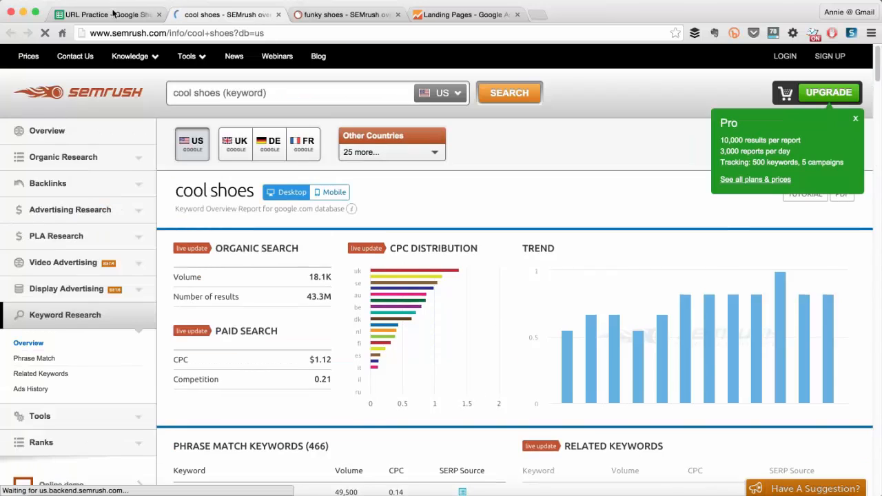
Return to the URL Practice sheet and fill the D4 formula down the Raw Link column.
{"action": "left_click", "coordinate": [104, 15]}
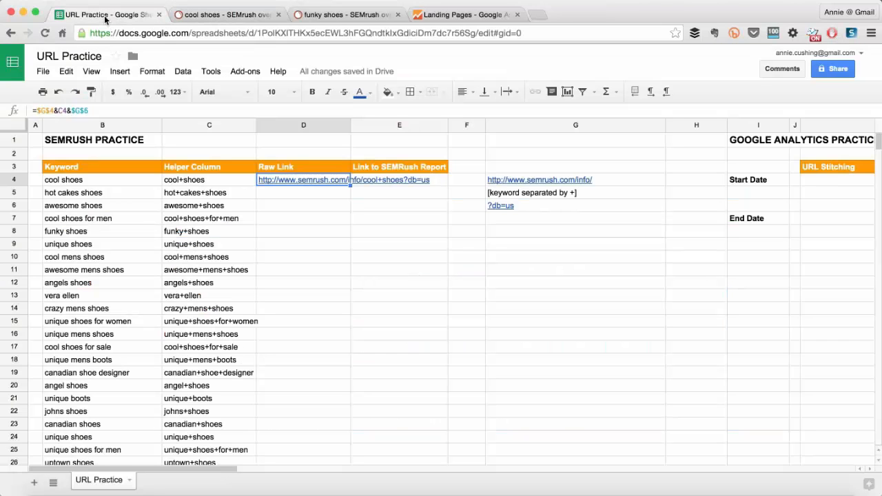
{"action": "double_click", "coordinate": [350, 185]}
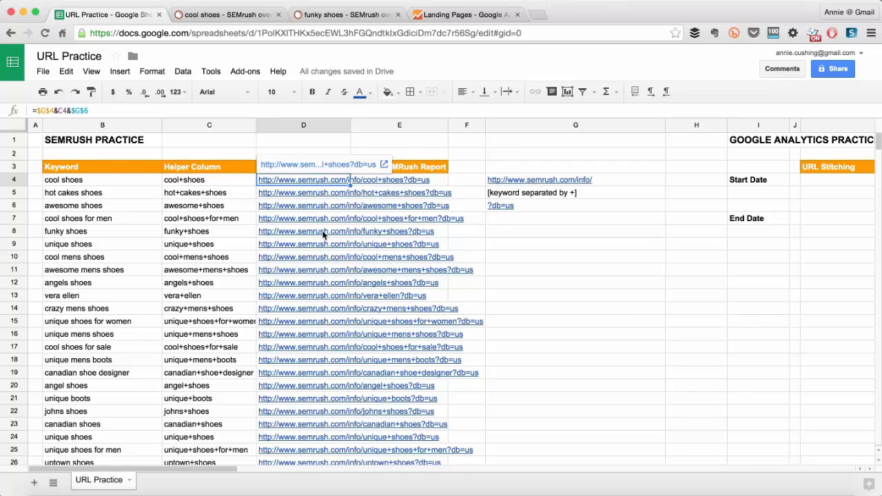
Enter =HYPERLINK(D4,"See report") in E4 to create a labelled link to the SEMrush report.
{"action": "left_click", "coordinate": [434, 181]}
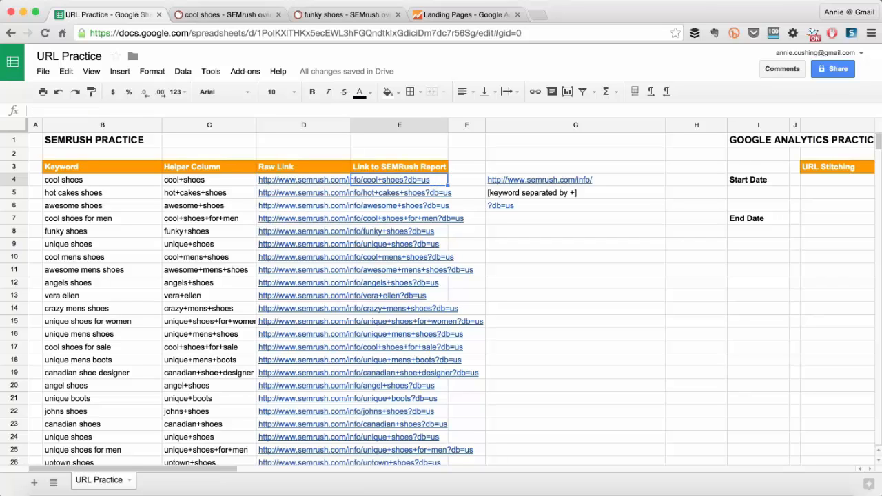
{"action": "type", "text": "=HYPERLINK("}
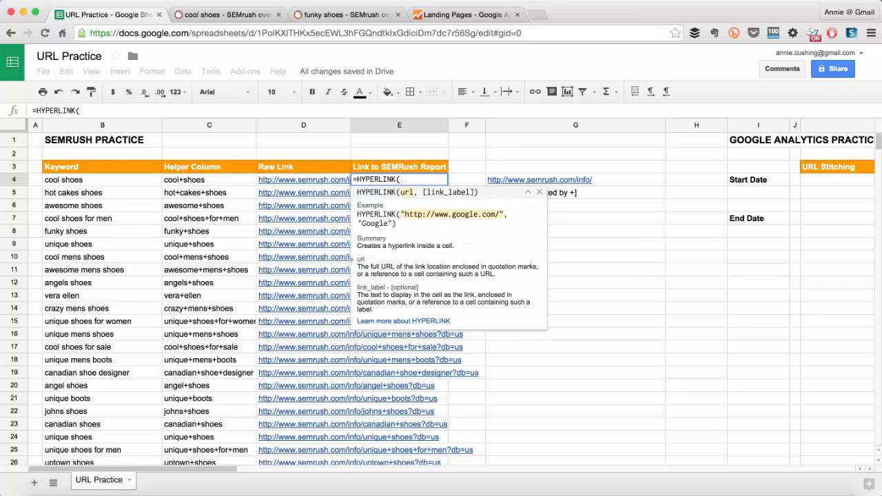
{"action": "left_click", "coordinate": [330, 182]}
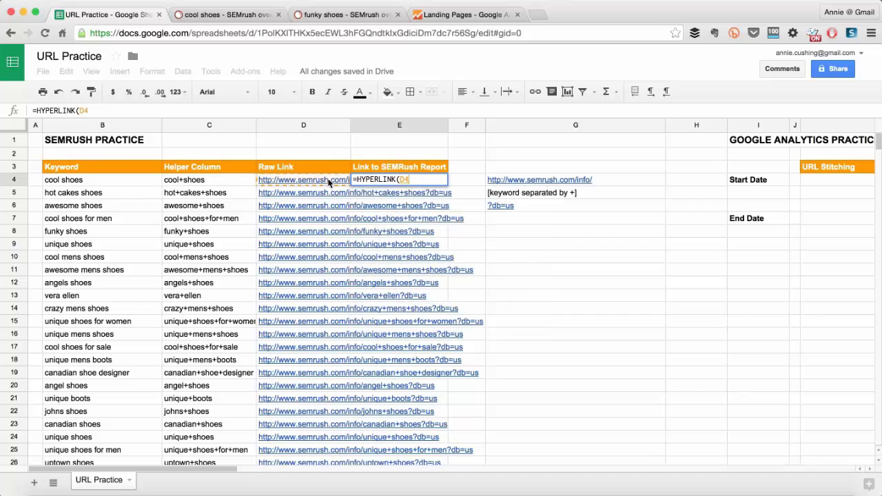
{"action": "type", "text": ",\""}
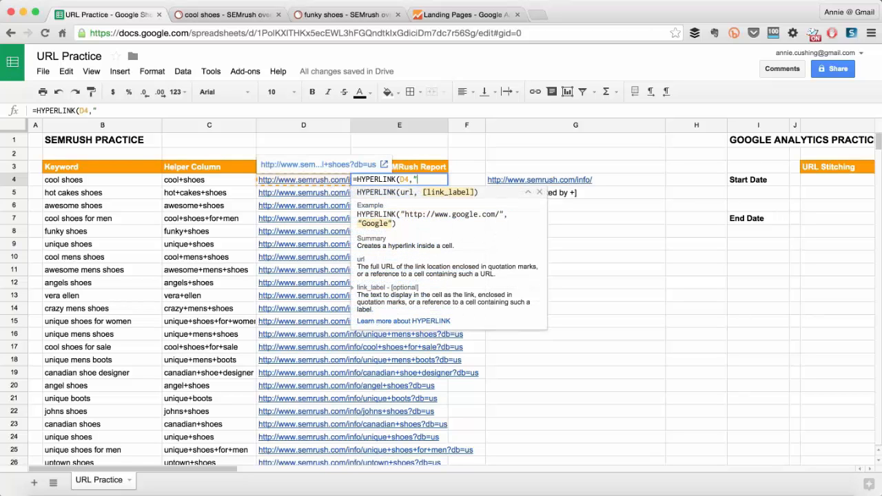
{"action": "type", "text": "SEE"}
{"action": "key", "text": "BackSpace"}
{"action": "key", "text": "BackSpace"}
{"action": "key", "text": "BackSpace"}
{"action": "type", "text": "ee repo"}
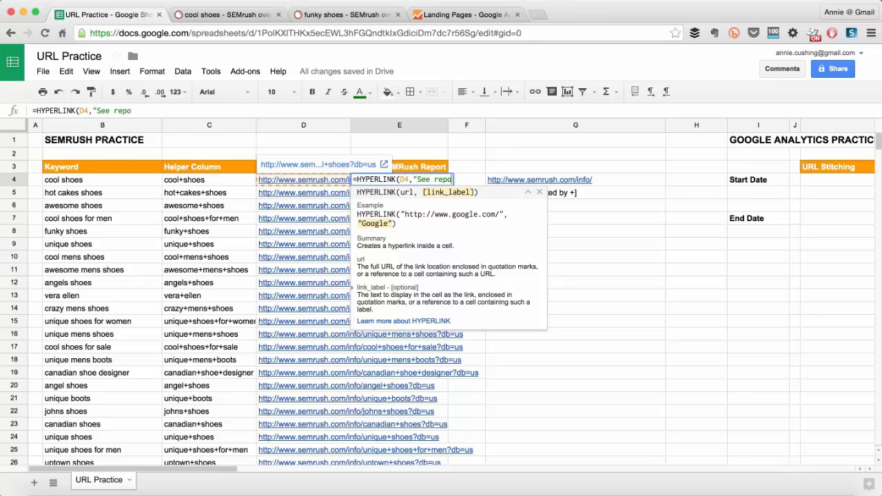
{"action": "type", "text": "rt\")"}
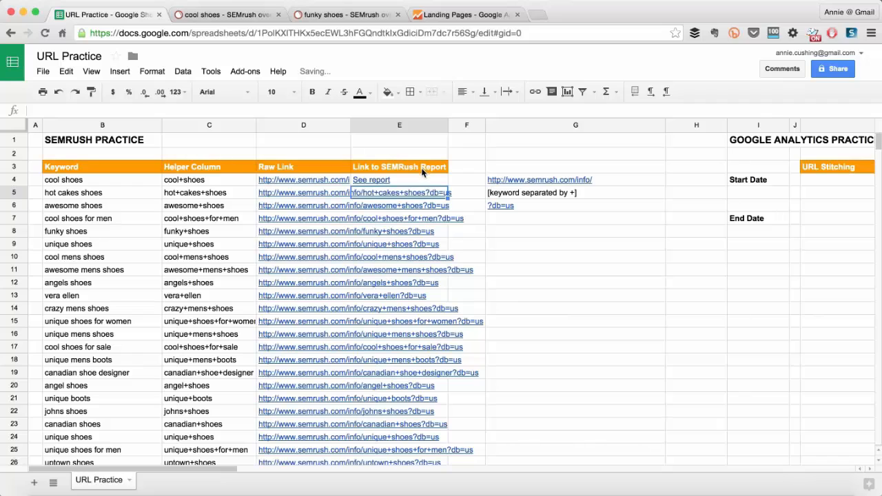
Fill the E4 HYPERLINK formula down the Link to SEMRush Report column for all keywords.
{"action": "left_click", "coordinate": [418, 182]}
{"action": "double_click", "coordinate": [447, 185]}
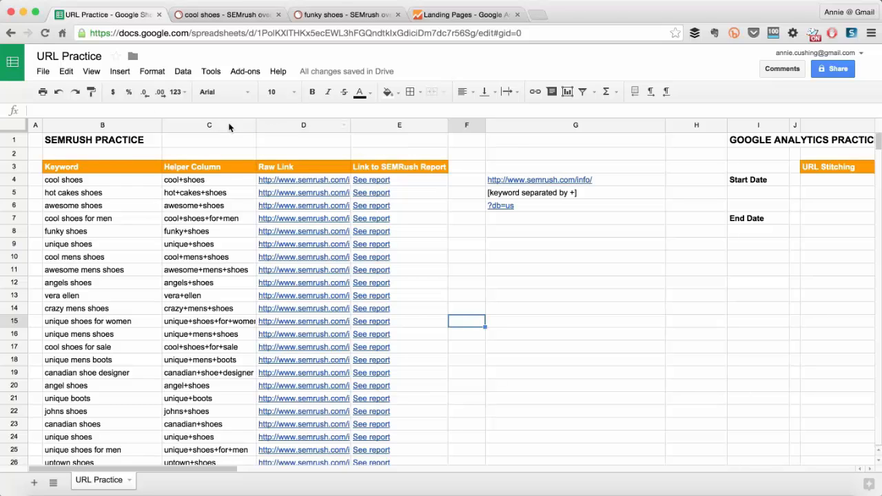
{"action": "left_click", "coordinate": [214, 124]}
{"action": "left_click", "coordinate": [274, 125], "text": "shift"}
{"action": "right_click", "coordinate": [273, 125]}
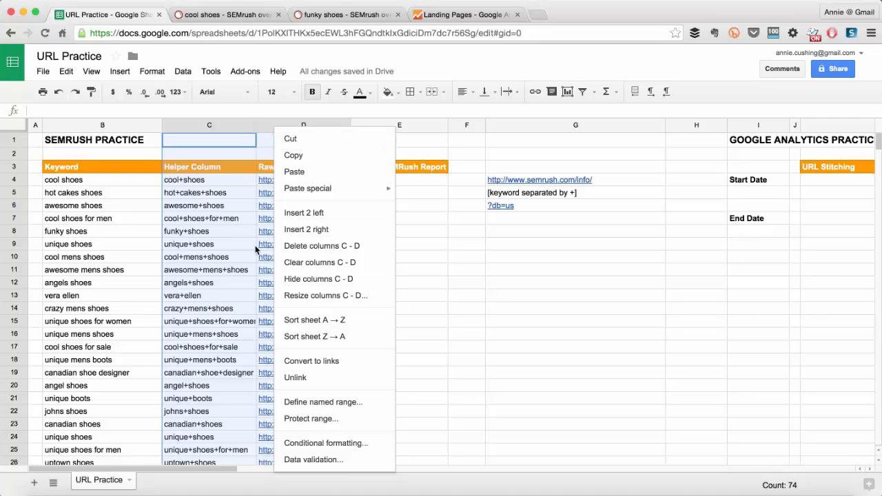
{"action": "left_click", "coordinate": [232, 143]}
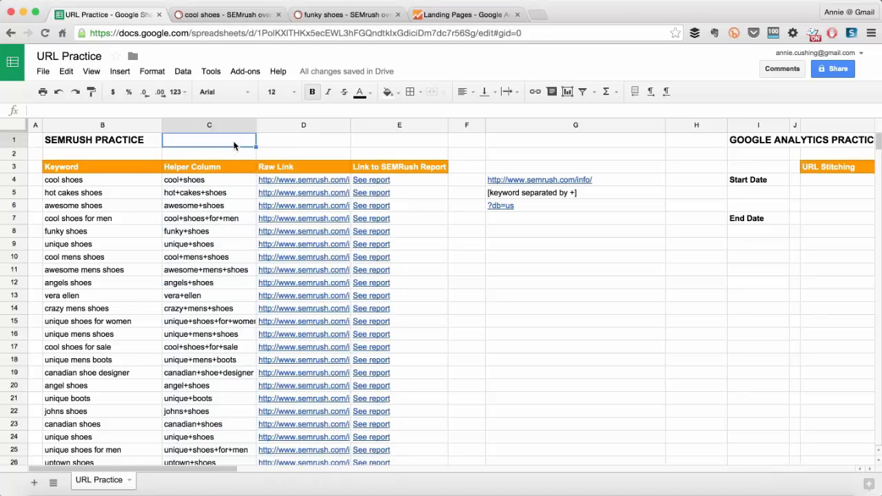
{"action": "scroll", "coordinate": [69, 338], "scroll_direction": "down", "scroll_amount": 3}
{"action": "scroll", "coordinate": [107, 236], "scroll_direction": "up", "scroll_amount": 3}
{"action": "scroll", "coordinate": [102, 357], "scroll_direction": "down", "scroll_amount": 6}
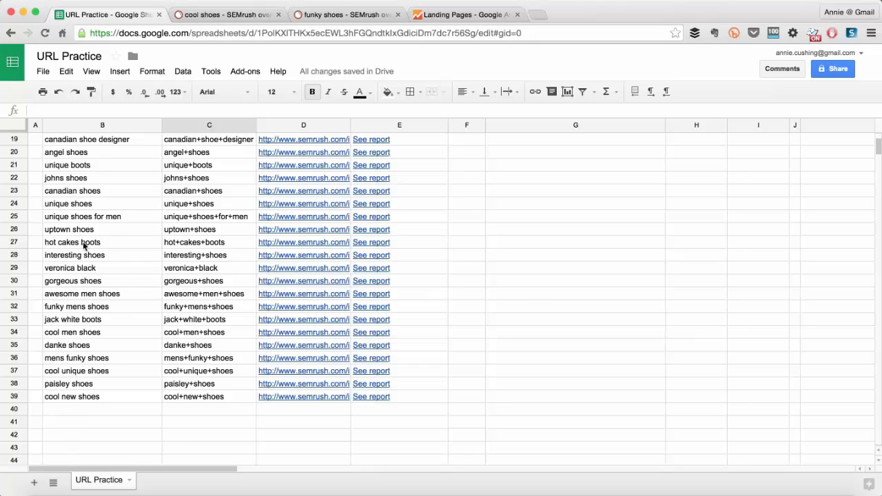
{"action": "scroll", "coordinate": [370, 162], "scroll_direction": "up", "scroll_amount": 6}
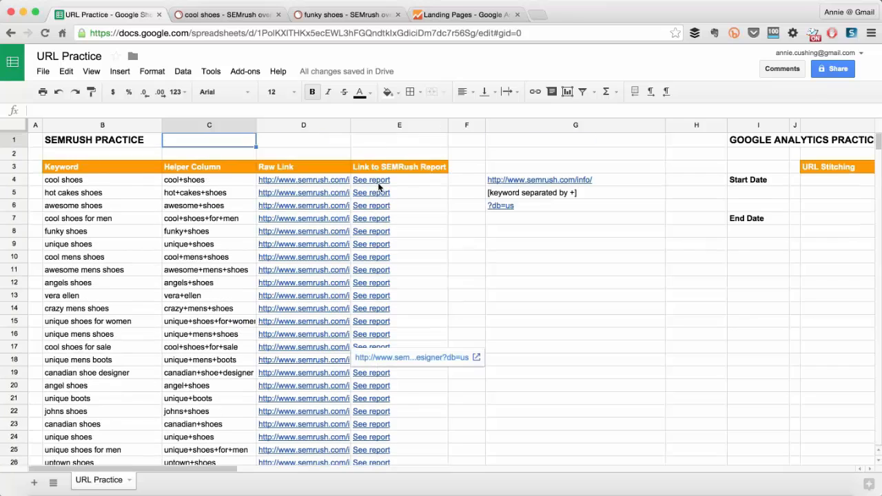
Wrap the E4 link formula in a blank-keyword test, making it =IF(B4="","",HYPERLINK(D4,"See report")).
{"action": "left_click", "coordinate": [368, 179]}
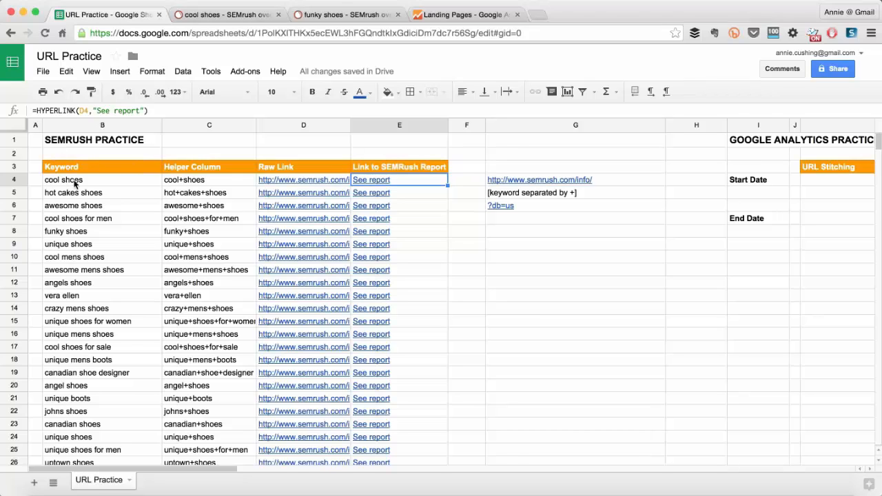
{"action": "scroll", "coordinate": [397, 425], "scroll_direction": "down", "scroll_amount": 5}
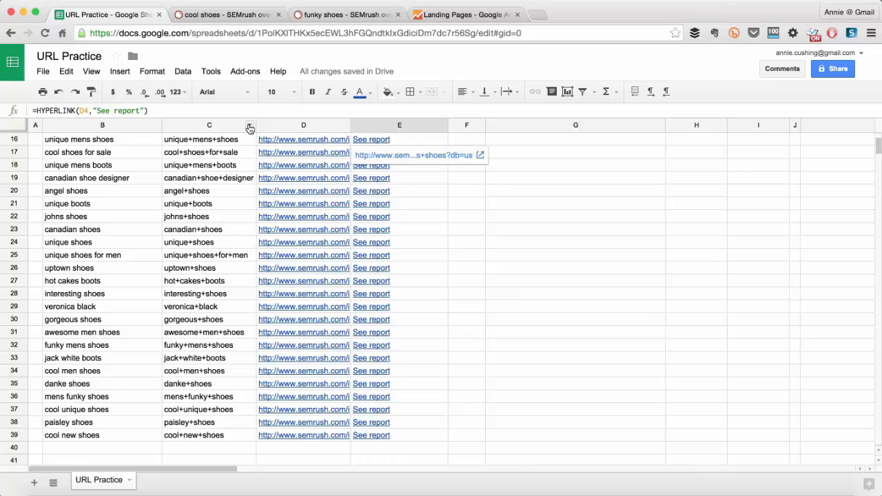
{"action": "scroll", "coordinate": [391, 200], "scroll_direction": "up", "scroll_amount": 5}
{"action": "double_click", "coordinate": [356, 179]}
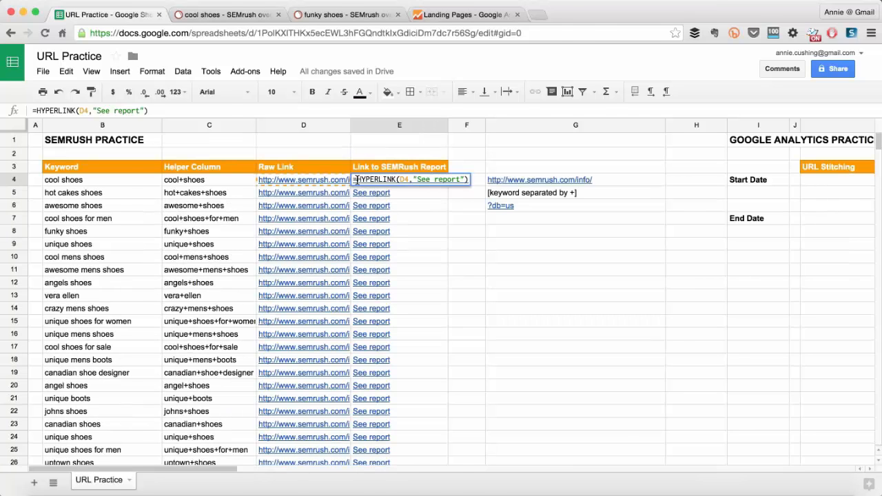
{"action": "type", "text": "IF("}
{"action": "left_click", "coordinate": [120, 180]}
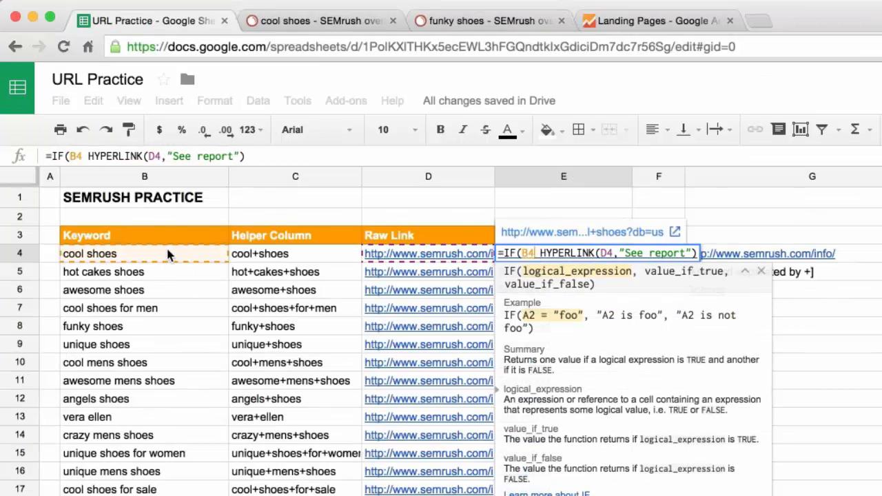
{"action": "type", "text": "=\"\",\"\""}
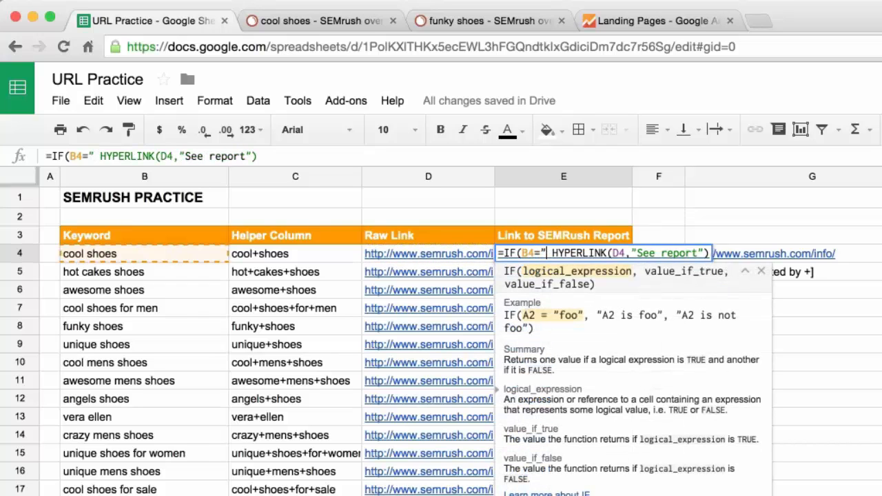
{"action": "type", "text": ","}
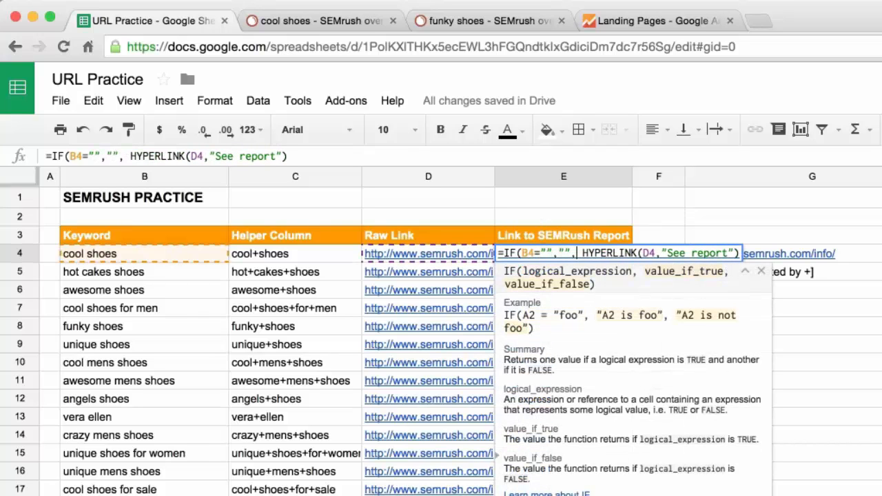
{"action": "key", "text": "Delete"}
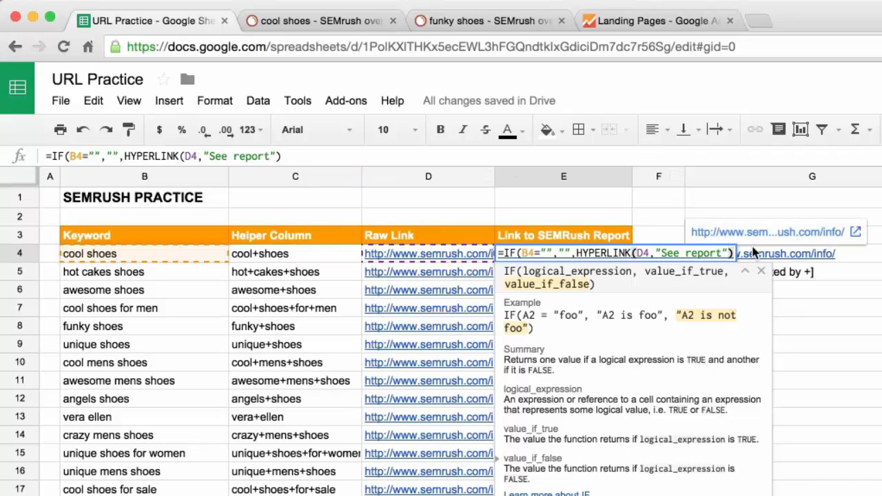
{"action": "type", "text": ")"}
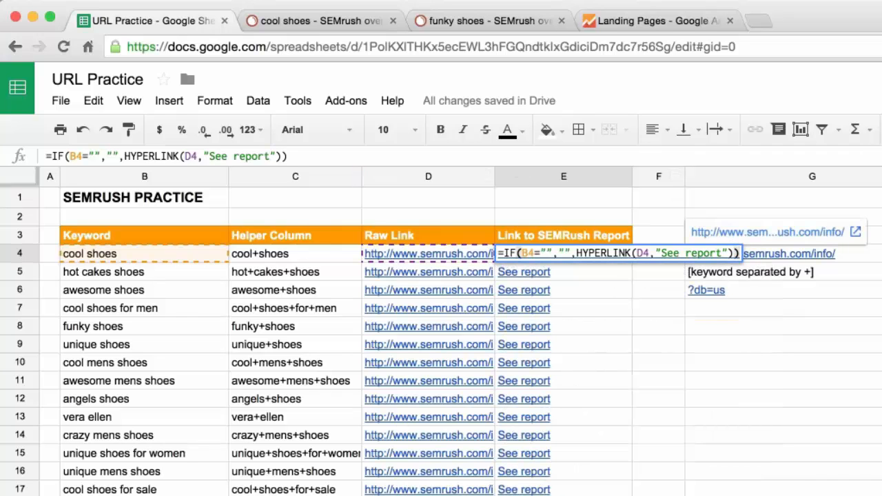
{"action": "key", "text": "Return"}
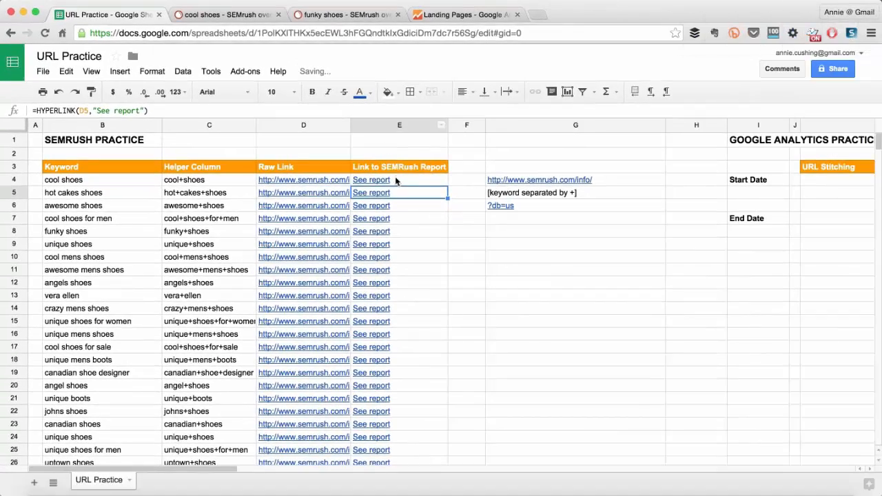
Fill the Helper Column and Raw Link formulas from C39:D39 down to row 69, beyond the last keyword.
{"action": "left_click", "coordinate": [396, 179]}
{"action": "scroll", "coordinate": [200, 298], "scroll_direction": "down", "scroll_amount": 6}
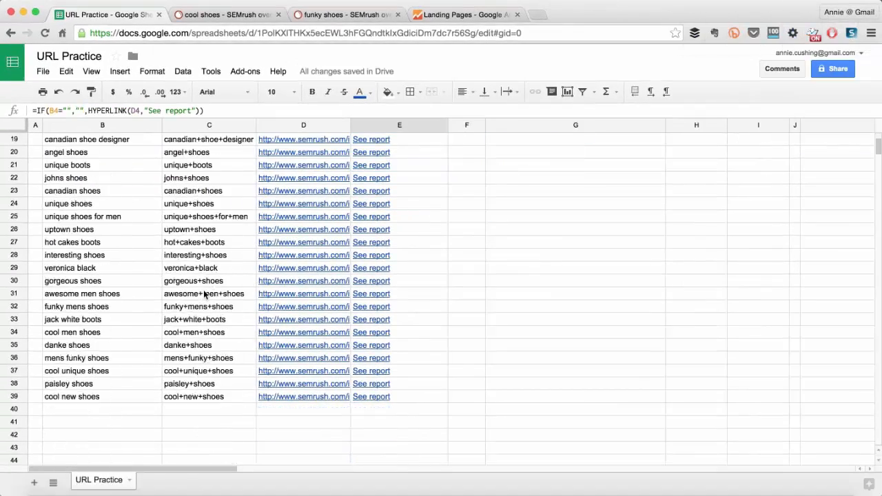
{"action": "scroll", "coordinate": [204, 295], "scroll_direction": "down", "scroll_amount": 2}
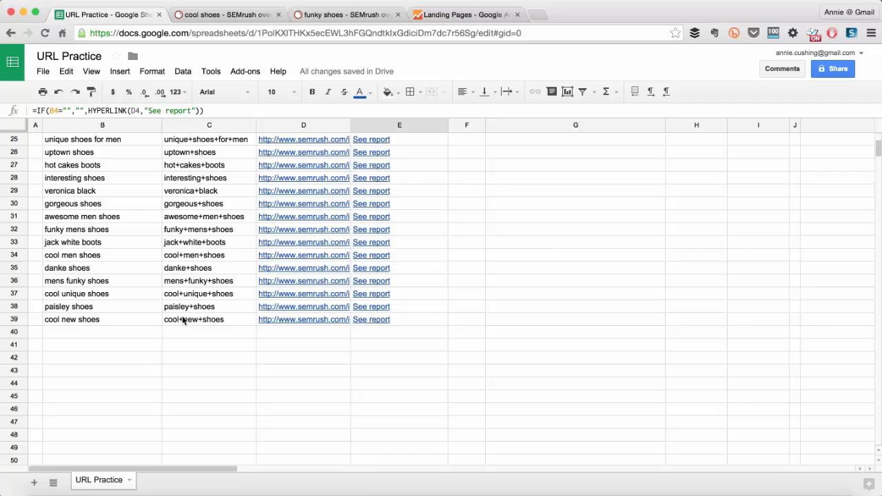
{"action": "left_click_drag", "start_coordinate": [181, 320], "coordinate": [276, 317]}
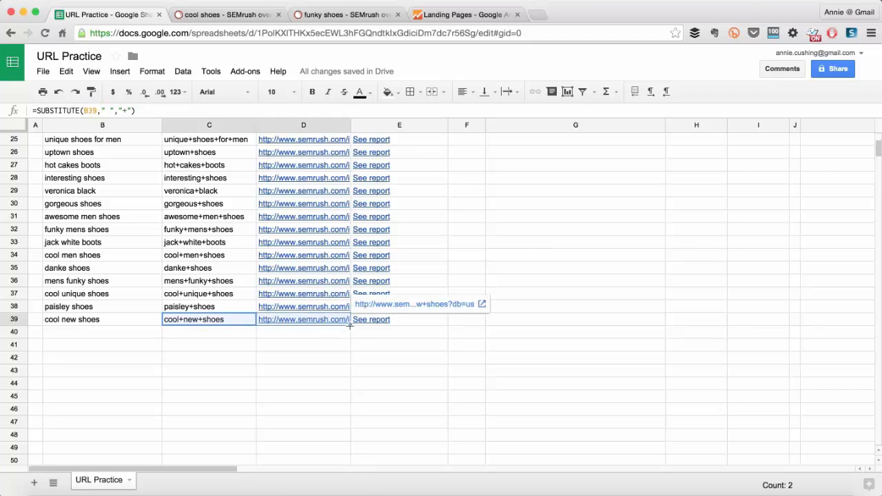
{"action": "left_click_drag", "start_coordinate": [349, 327], "coordinate": [348, 475]}
Fill the E4 IF formula down the Link to SEMRush Report column to row 79.
{"action": "scroll", "coordinate": [278, 293], "scroll_direction": "up", "scroll_amount": 5}
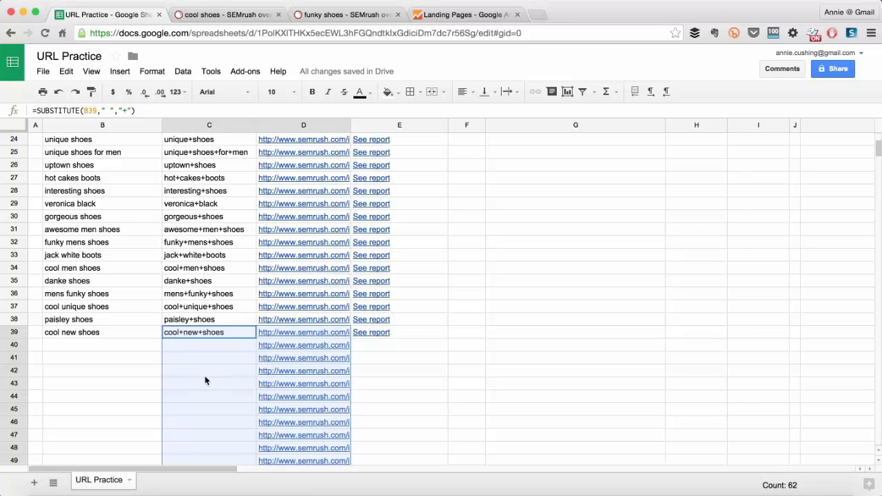
{"action": "scroll", "coordinate": [503, 212], "scroll_direction": "up", "scroll_amount": 8}
{"action": "left_click", "coordinate": [366, 180]}
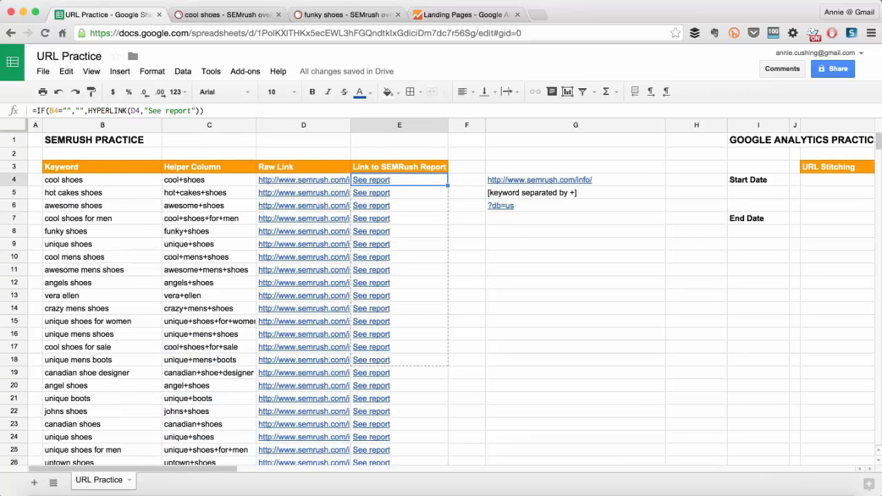
{"action": "left_click_drag", "start_coordinate": [434, 361], "coordinate": [411, 295]}
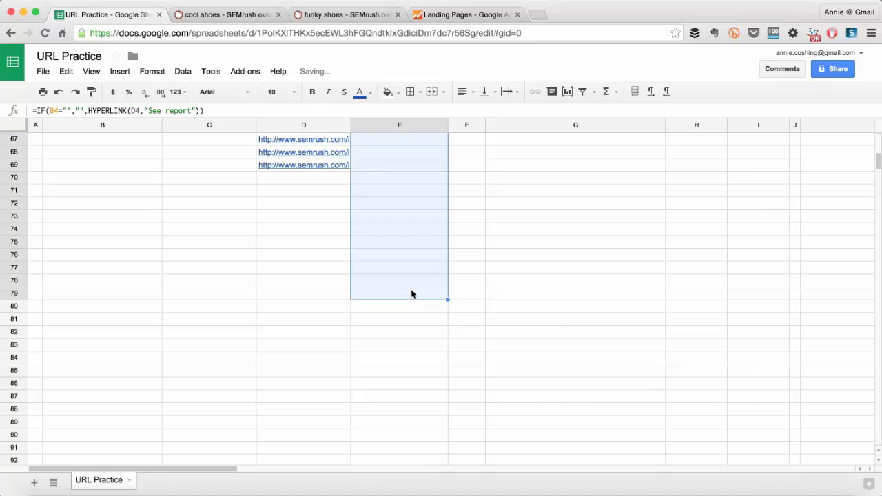
{"action": "scroll", "coordinate": [411, 291], "scroll_direction": "up", "scroll_amount": 15}
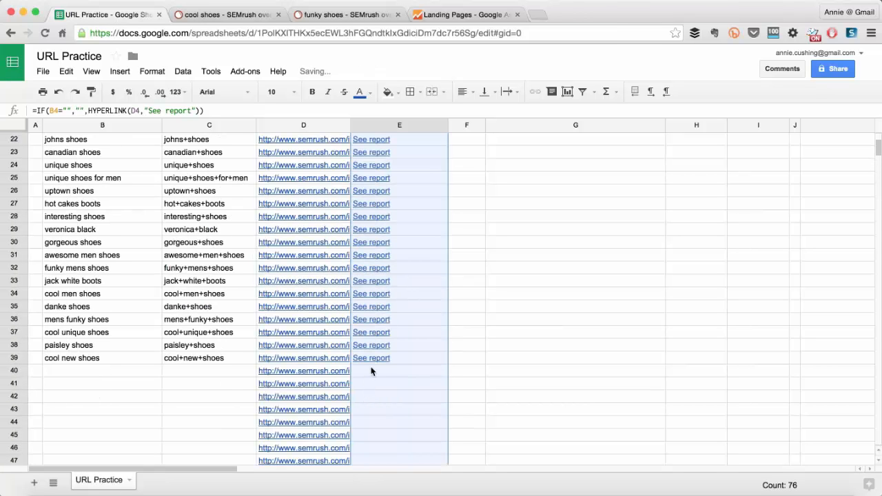
Add the keyword "something new" in B40, just below the existing keyword list.
{"action": "left_click", "coordinate": [53, 376]}
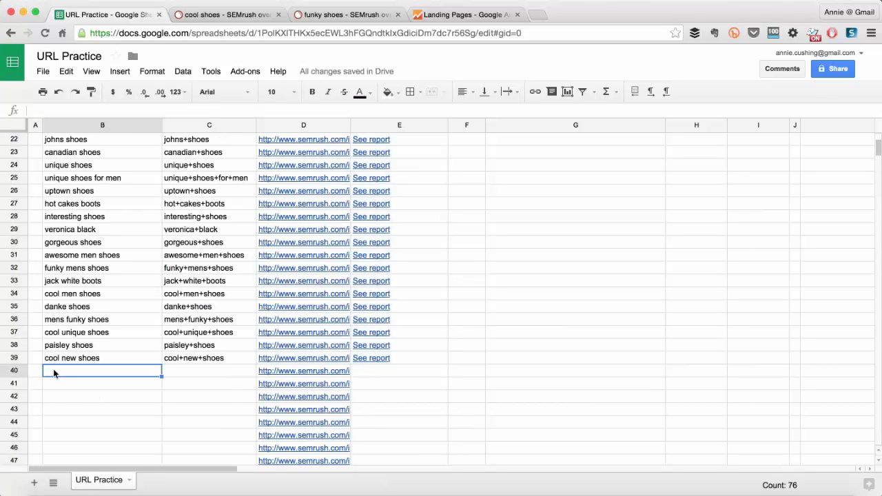
{"action": "type", "text": "something new"}
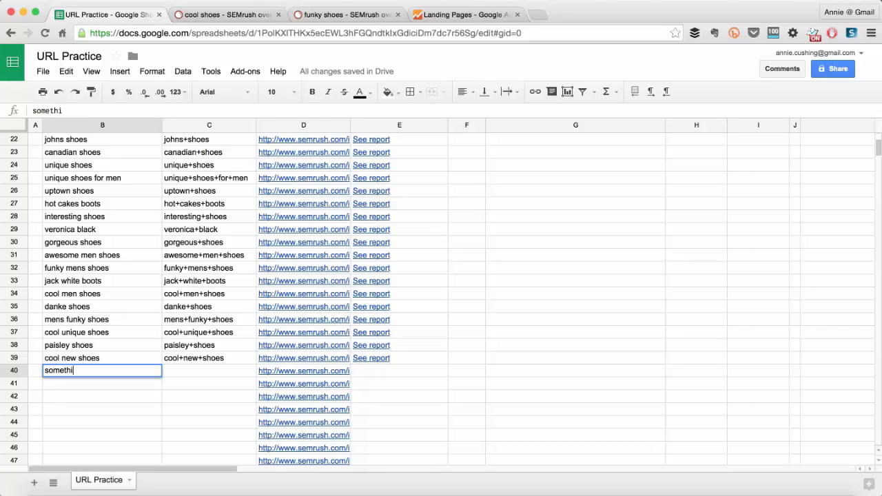
{"action": "key", "text": "Return"}
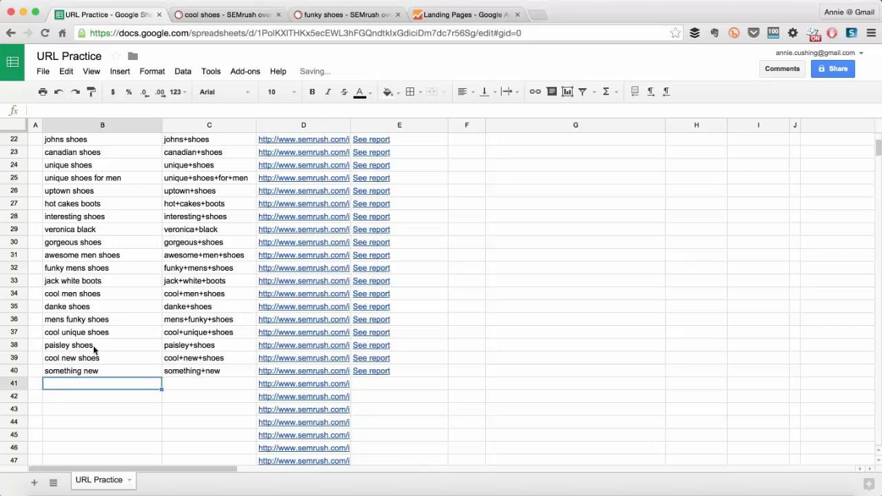
Open the See report link in E40, check the SEMrush report for something new, and return to the sheet.
{"action": "left_click", "coordinate": [381, 373]}
{"action": "left_click", "coordinate": [405, 358]}
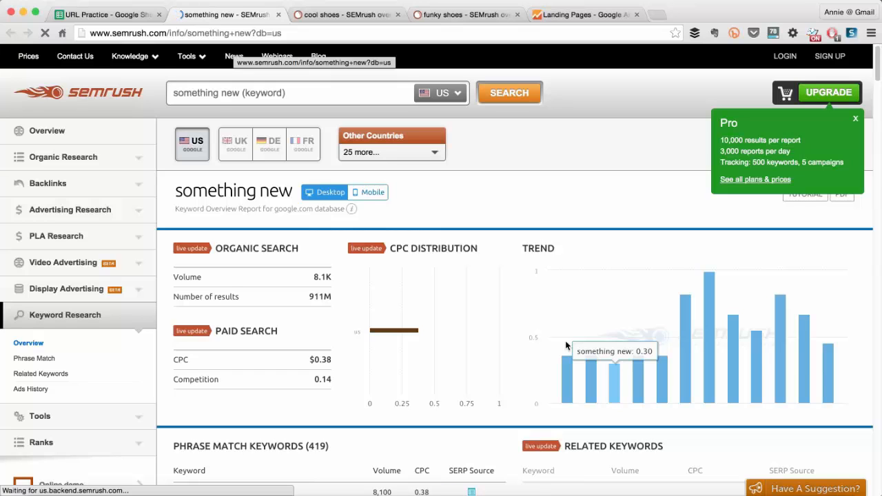
{"action": "key", "text": "super+w"}
Review the concatenation formula in D4 and the SUBSTITUTE formula in C4 to compare how they build the link.
{"action": "scroll", "coordinate": [338, 377], "scroll_direction": "up", "scroll_amount": 3}
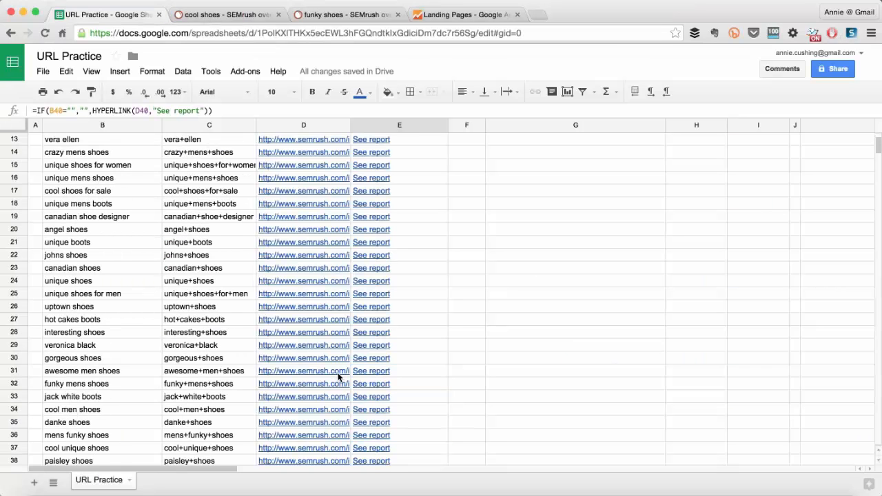
{"action": "scroll", "coordinate": [338, 377], "scroll_direction": "up", "scroll_amount": 4}
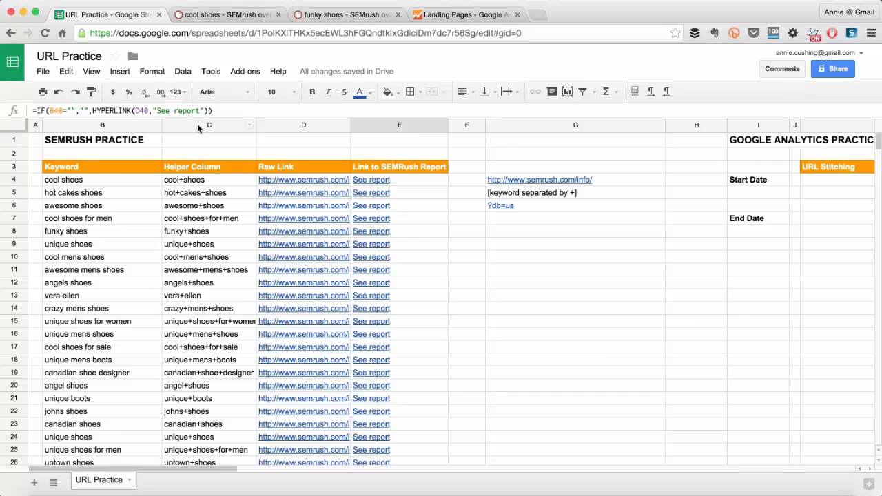
{"action": "left_click", "coordinate": [286, 181]}
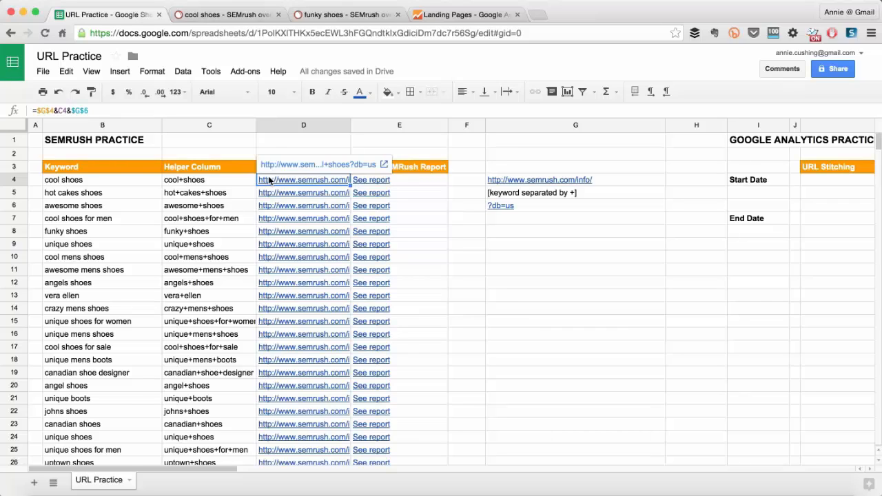
{"action": "left_click", "coordinate": [173, 181]}
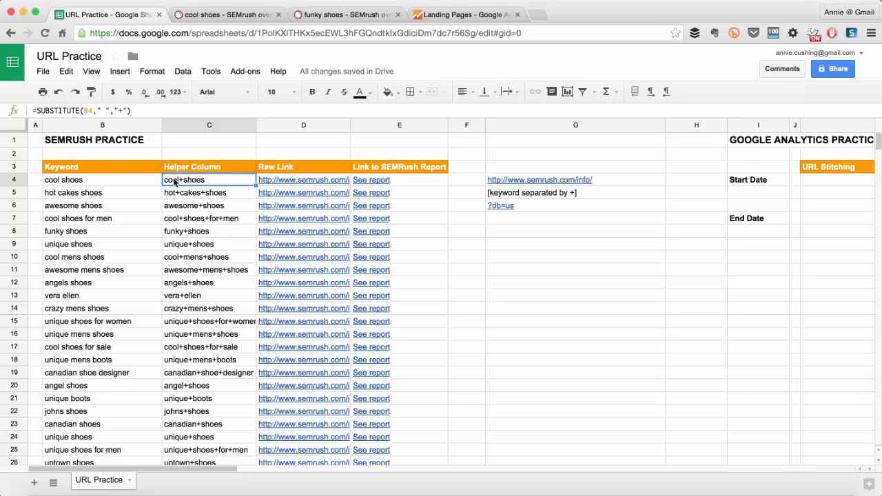
{"action": "mouse_move", "coordinate": [290, 182]}
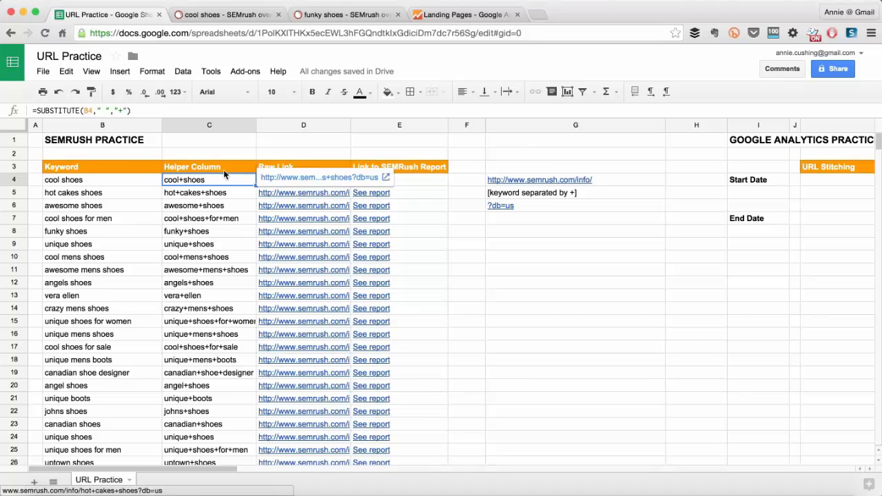
{"action": "left_click", "coordinate": [282, 178]}
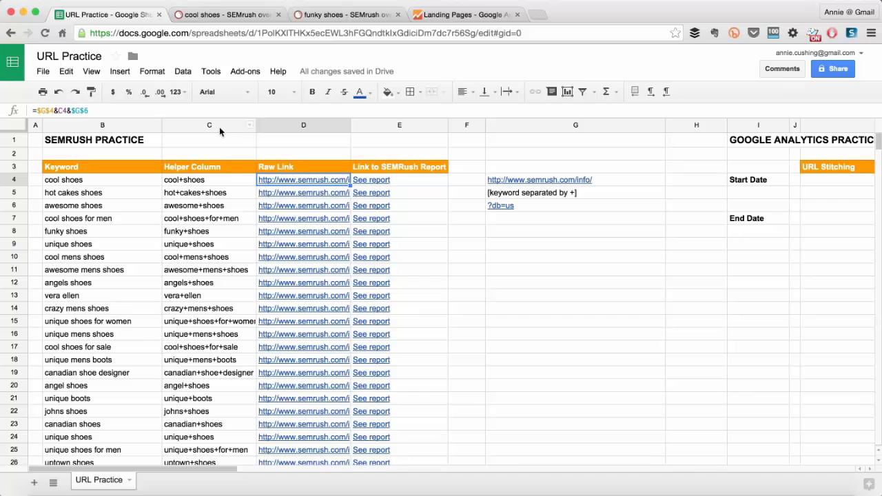
{"action": "left_click", "coordinate": [200, 177]}
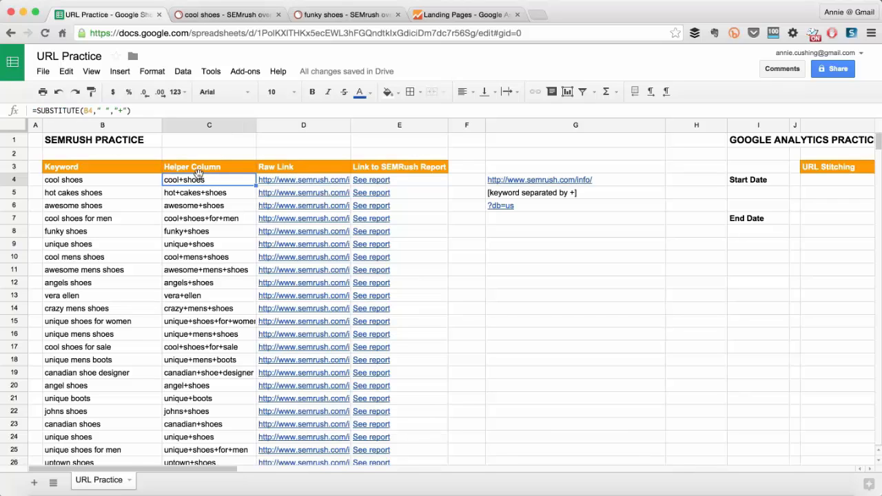
{"action": "left_click_drag", "start_coordinate": [132, 110], "coordinate": [11, 112]}
{"action": "key", "text": "super+c"}
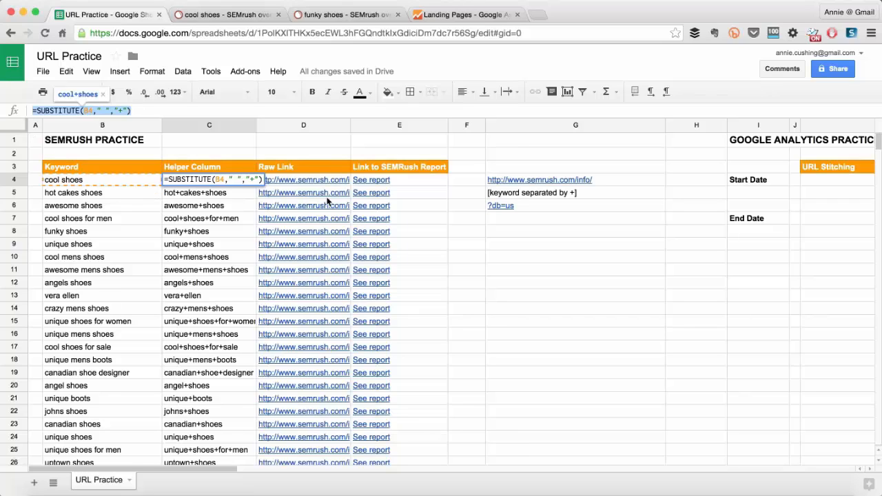
{"action": "key", "text": "Escape"}
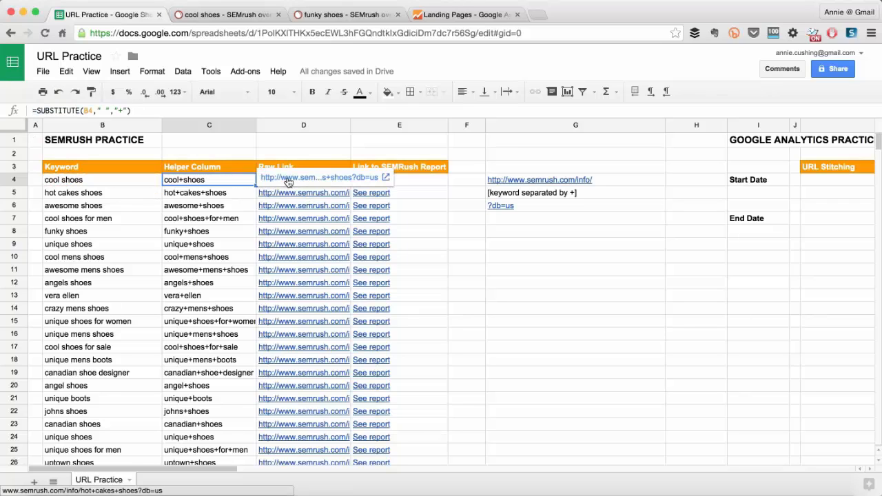
{"action": "key", "text": "Right"}
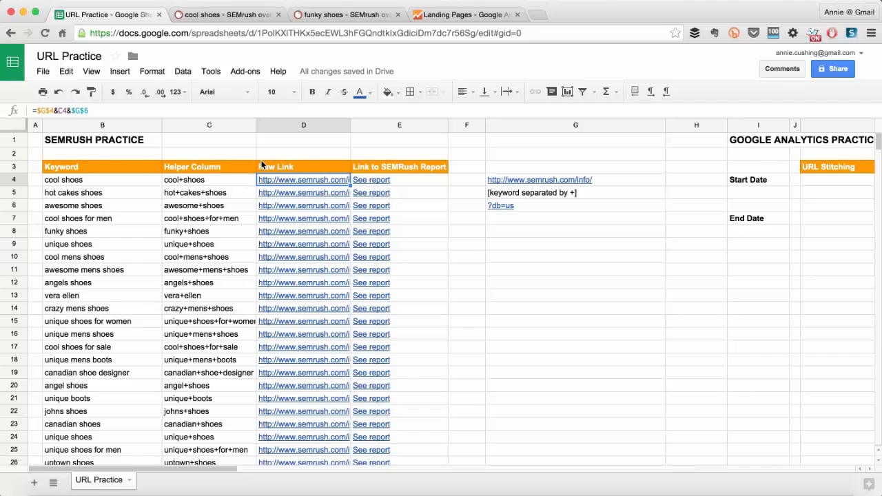
Replace the C4 reference in the D4 Raw Link formula with SUBSTITUTE(B4," ","+").
{"action": "left_click_drag", "start_coordinate": [59, 110], "coordinate": [65, 111]}
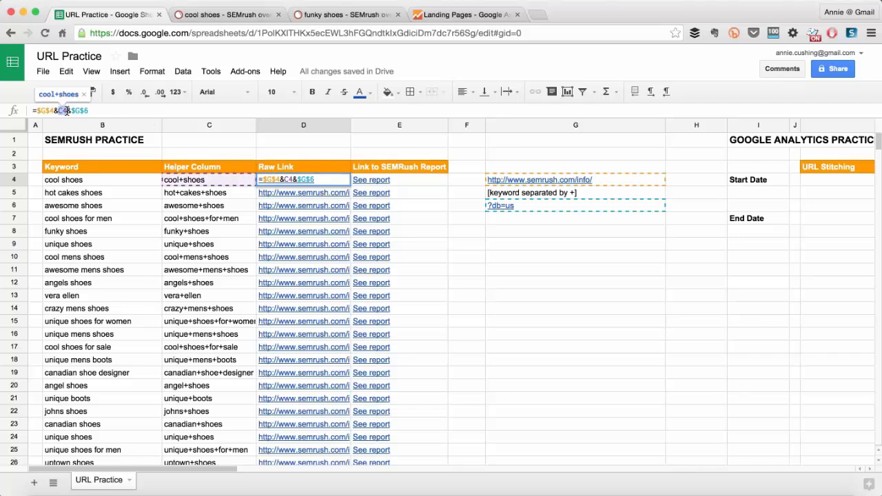
{"action": "key", "text": "super+v"}
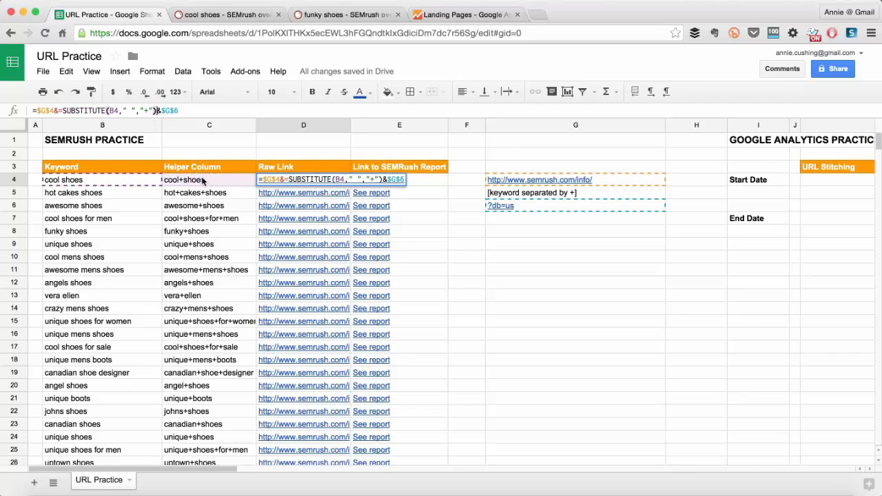
{"action": "left_click", "coordinate": [60, 110]}
{"action": "key", "text": "BackSpace"}
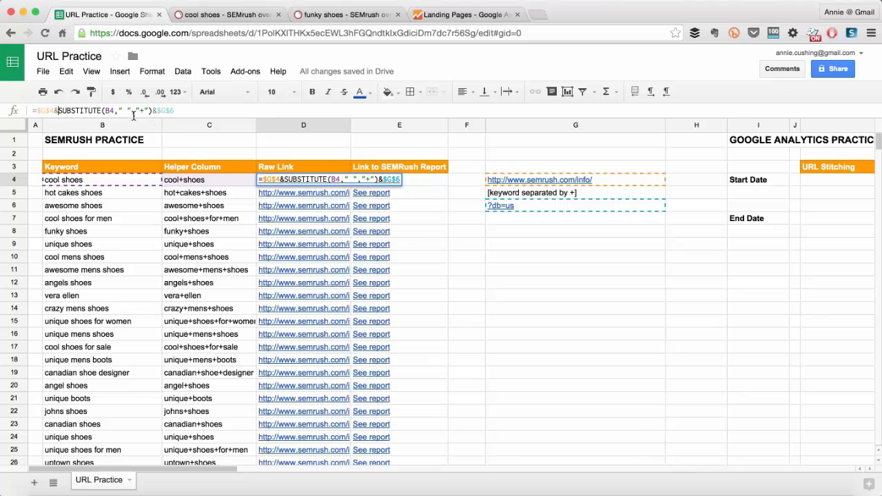
{"action": "key", "text": "Return"}
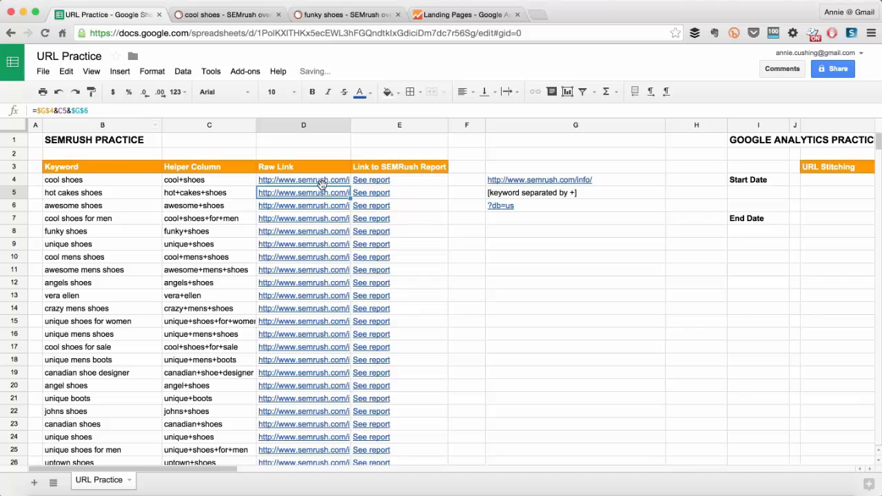
Clear the helper cell C4 and test the See report link in E4, returning to the sheet once the SEMrush report opens.
{"action": "left_click", "coordinate": [201, 179]}
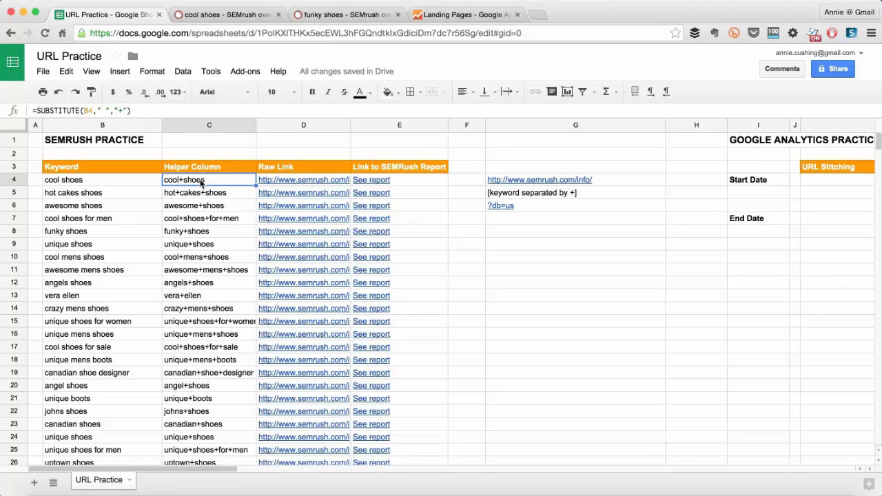
{"action": "key", "text": "Delete"}
{"action": "left_click", "coordinate": [392, 180]}
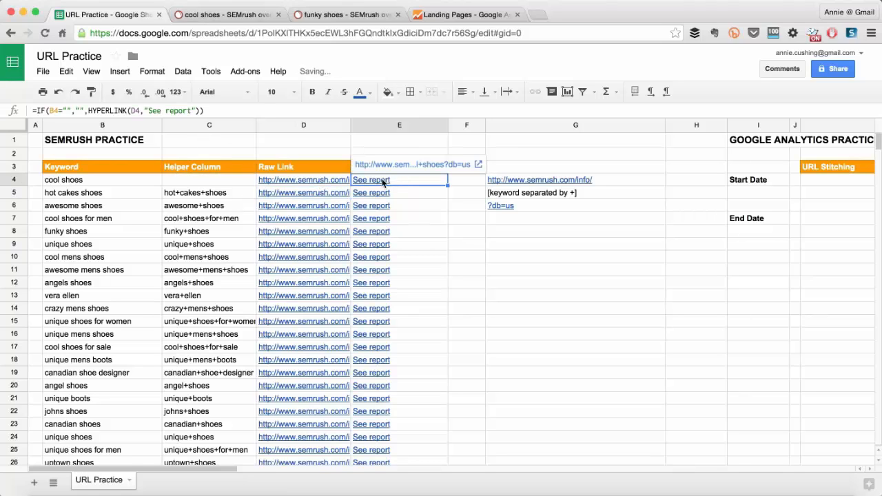
{"action": "left_click", "coordinate": [388, 166]}
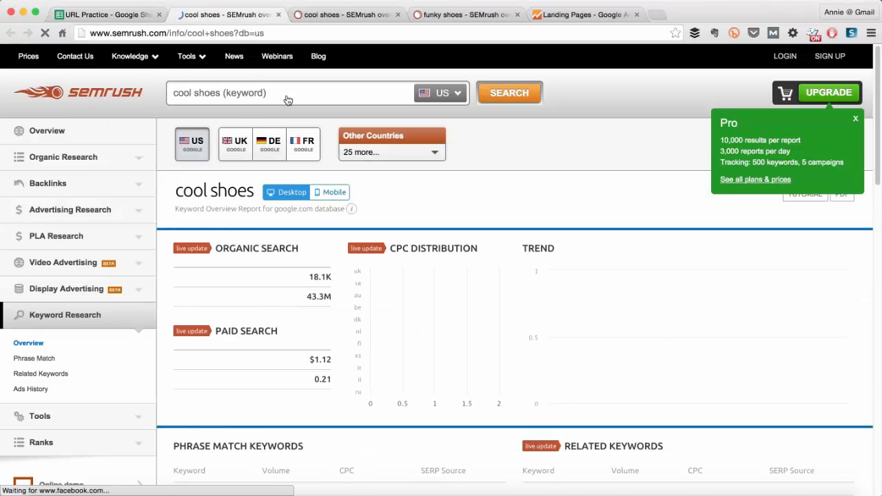
{"action": "key", "text": "super+w"}
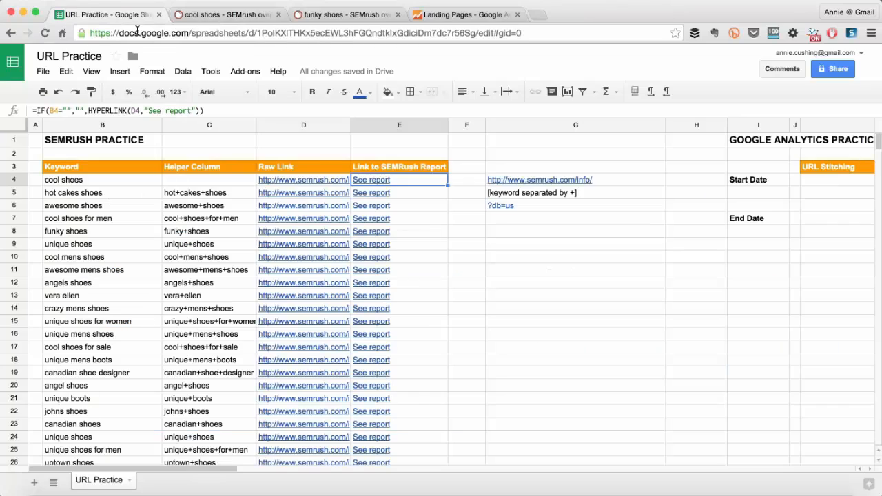
{"action": "left_click", "coordinate": [208, 180]}
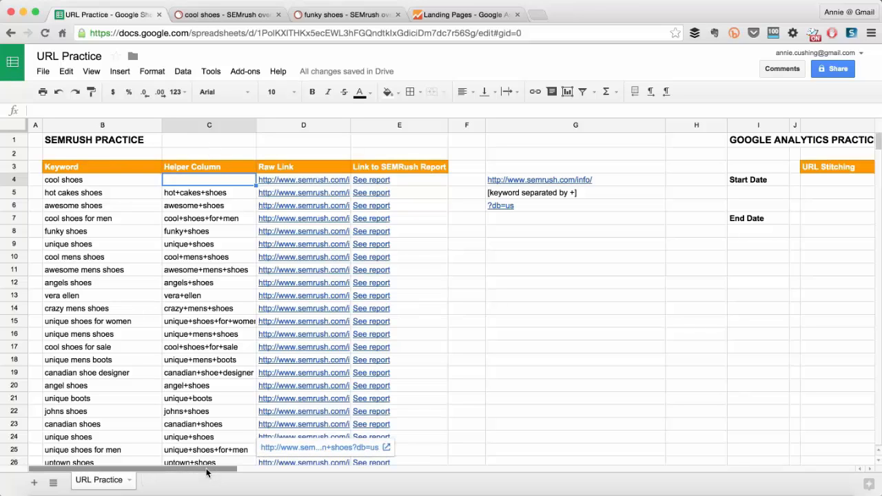
Compare the Google Analytics Practice columns in the sheet with the Landing Pages report in Google Analytics.
{"action": "left_click_drag", "start_coordinate": [206, 472], "coordinate": [301, 491]}
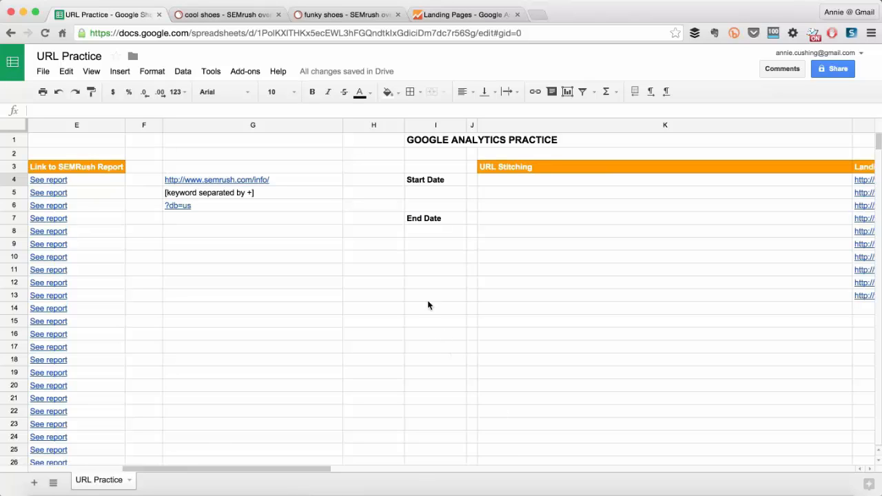
{"action": "left_click", "coordinate": [438, 15]}
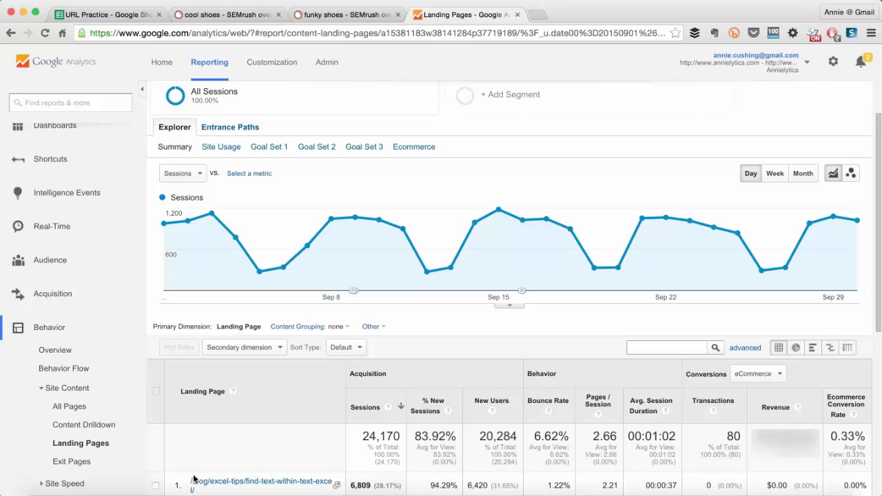
{"action": "scroll", "coordinate": [226, 444], "scroll_direction": "down", "scroll_amount": 1}
{"action": "scroll", "coordinate": [227, 449], "scroll_direction": "down", "scroll_amount": 1}
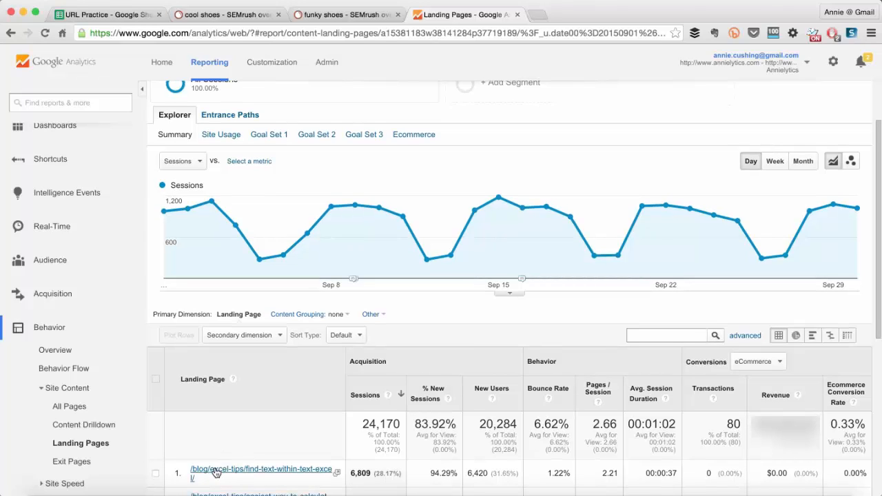
{"action": "left_click", "coordinate": [90, 15]}
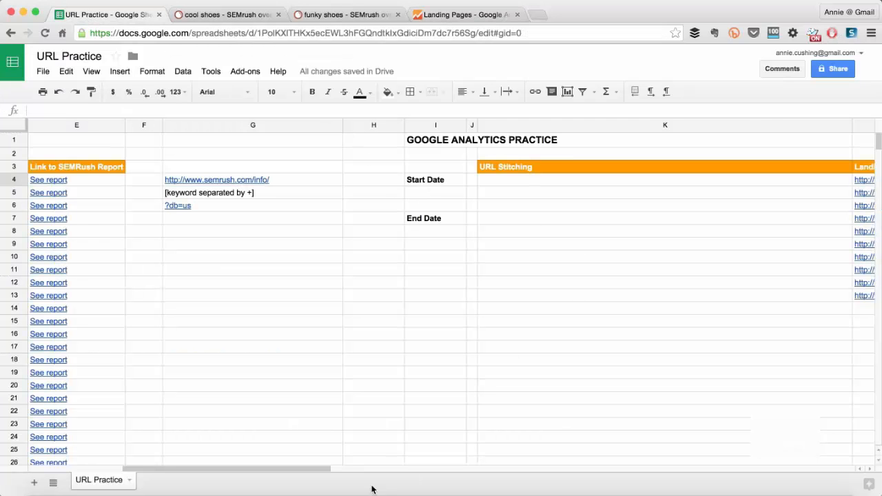
{"action": "left_click_drag", "start_coordinate": [327, 473], "coordinate": [481, 489]}
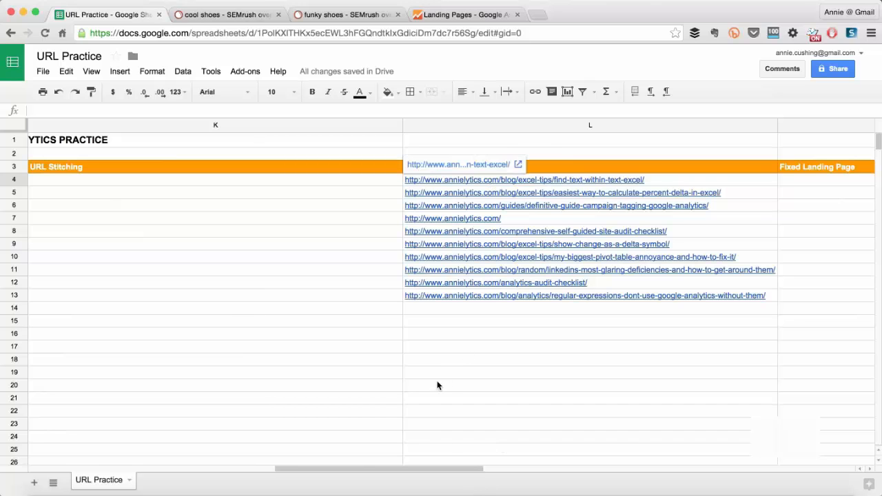
Drill into the /blog/excel-tips/find-text-within-text-excel/ landing page in Google Analytics and copy the report's URL.
{"action": "left_click", "coordinate": [468, 15]}
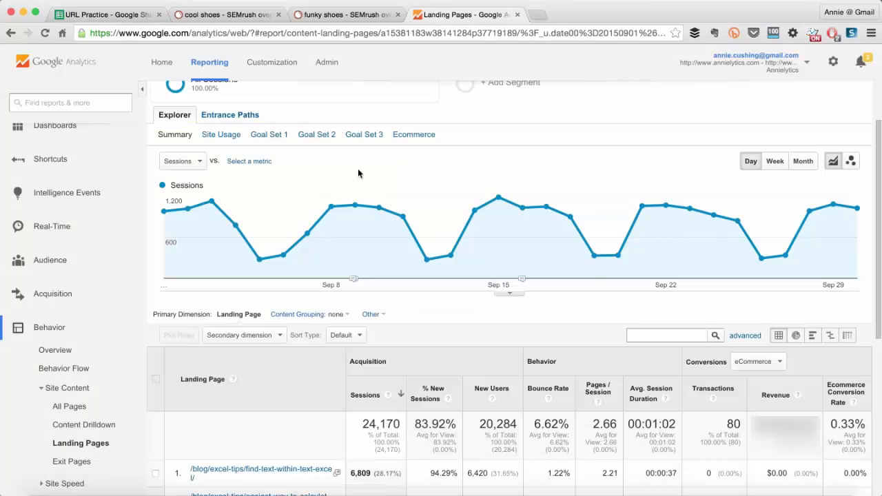
{"action": "left_click", "coordinate": [216, 473]}
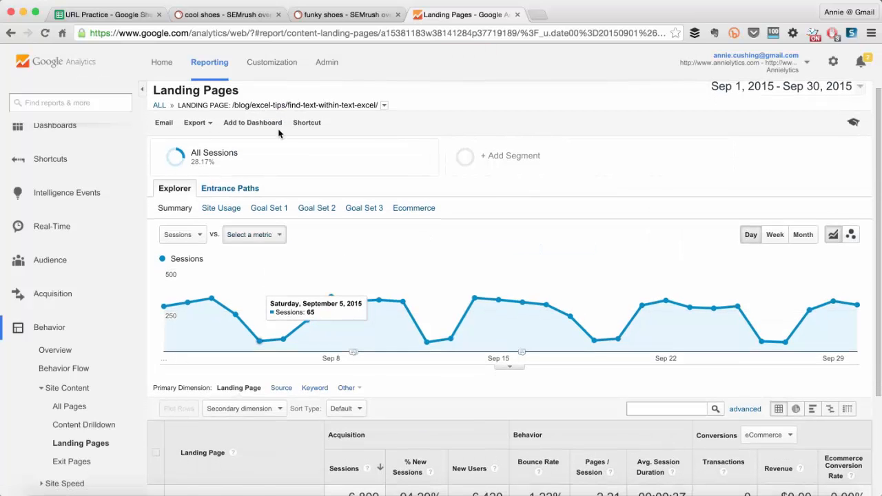
{"action": "left_click", "coordinate": [336, 32]}
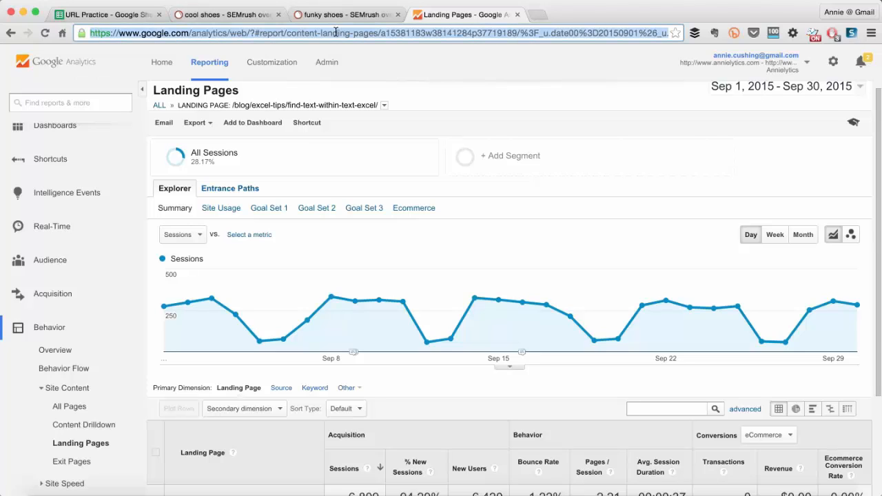
Switch to Microsoft Word, paste the report URL into the blank document and undo its automatic hyperlink formatting.
{"action": "left_click", "coordinate": [181, 491]}
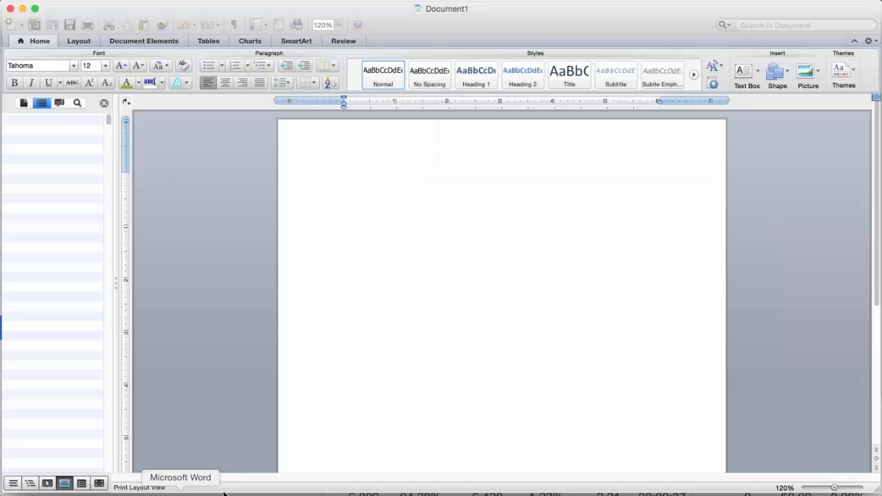
{"action": "left_click", "coordinate": [355, 187]}
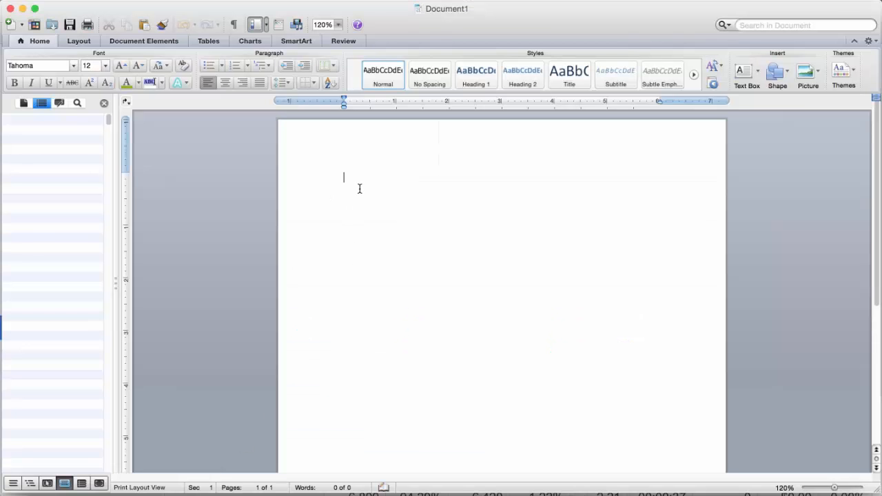
{"action": "type", "text": "https://www.google.com/analytics/web/?#report/content-landing-pages/a15381183w38141284p37719189/%3F_u.date00%3D20150901%26_u.date01%3D20150930%26explorer-table.plotKeys%3D%5B%5D%26_r.drilldown%3Danalytics.landingPagePath%3A%2Fblog%2Fexcel-tips%2Ffind-text-within-text-excel%2F/"}
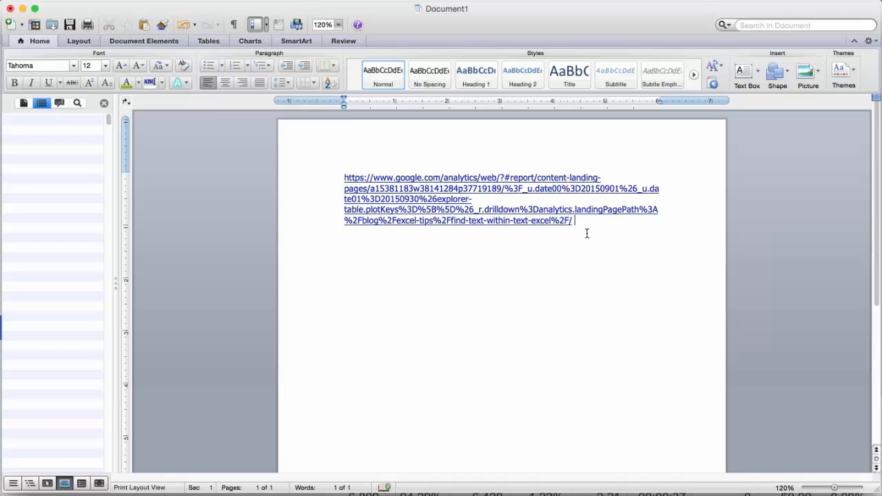
{"action": "key", "text": "super+z"}
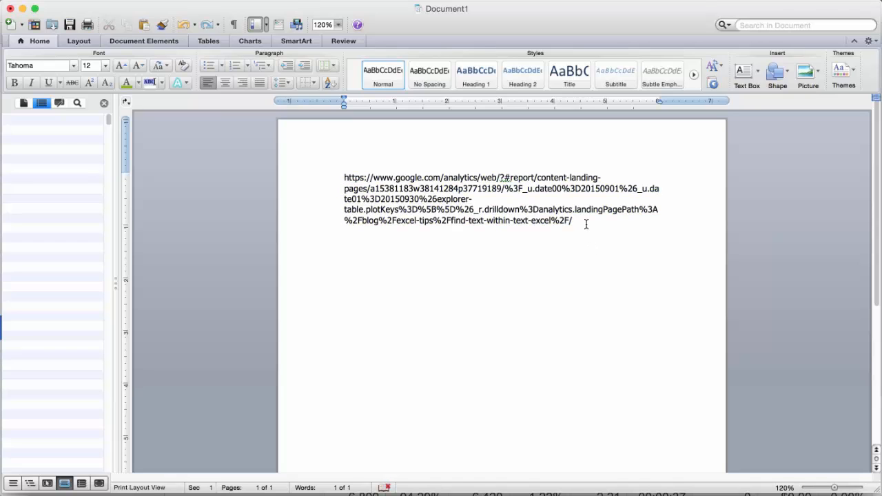
{"action": "key", "text": "super+y"}
{"action": "key", "text": "super+z"}
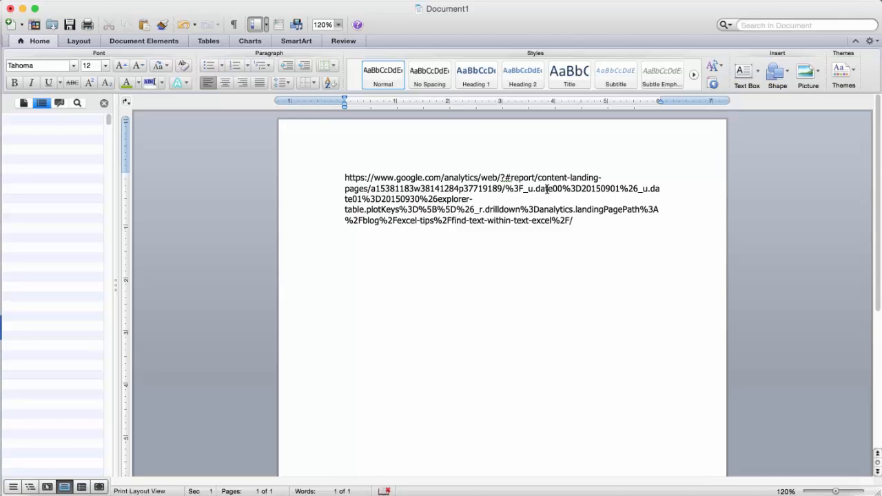
Compare the pasted URL with the Analytics date range and landing page path and with the sheet's Start Date and End Date labels.
{"action": "key", "text": "super+Tab"}
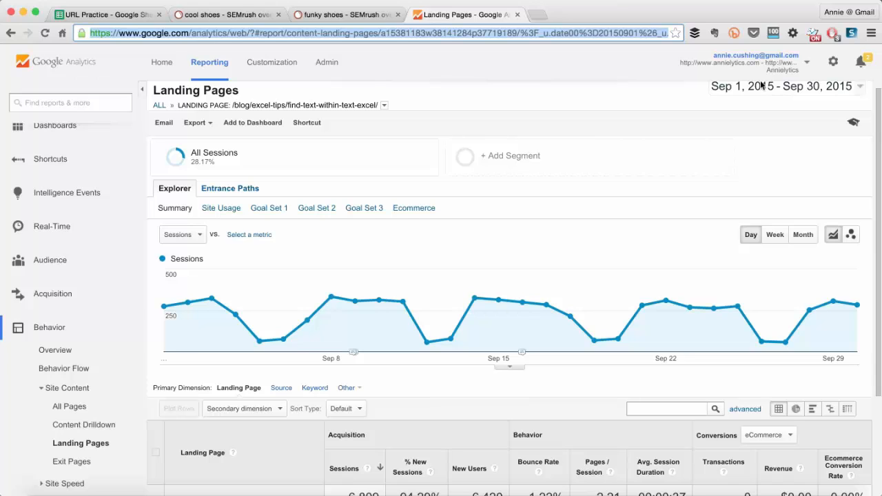
{"action": "left_click", "coordinate": [108, 16]}
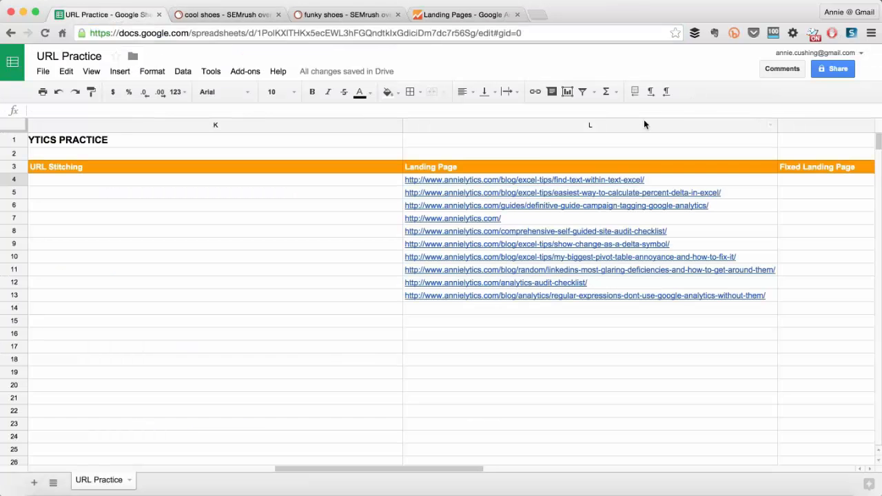
{"action": "left_click_drag", "start_coordinate": [402, 473], "coordinate": [262, 472]}
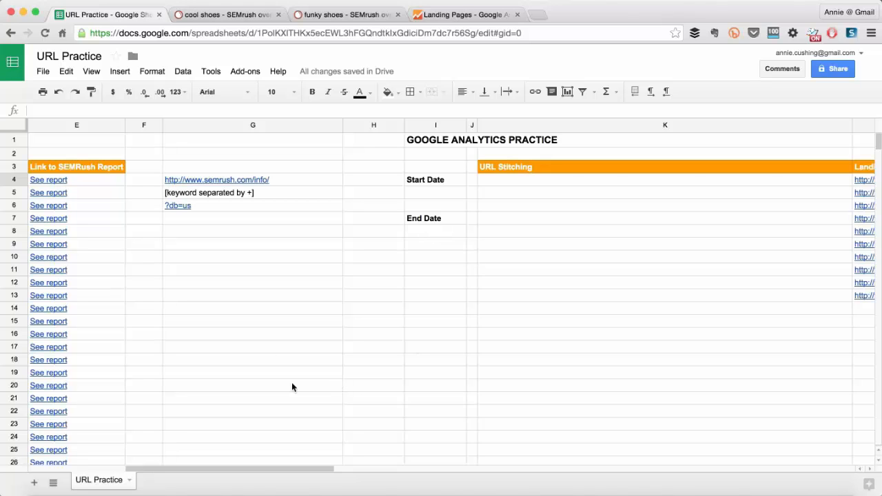
{"action": "key", "text": "super+Tab"}
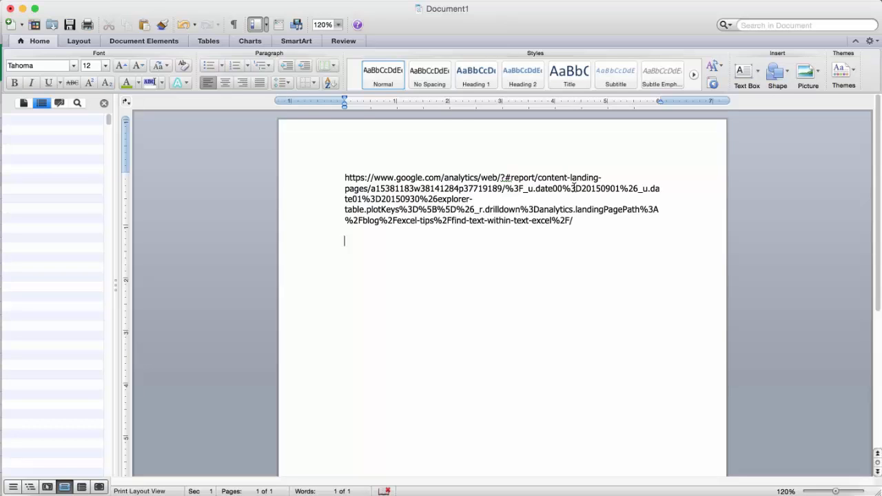
{"action": "key", "text": "super+Tab"}
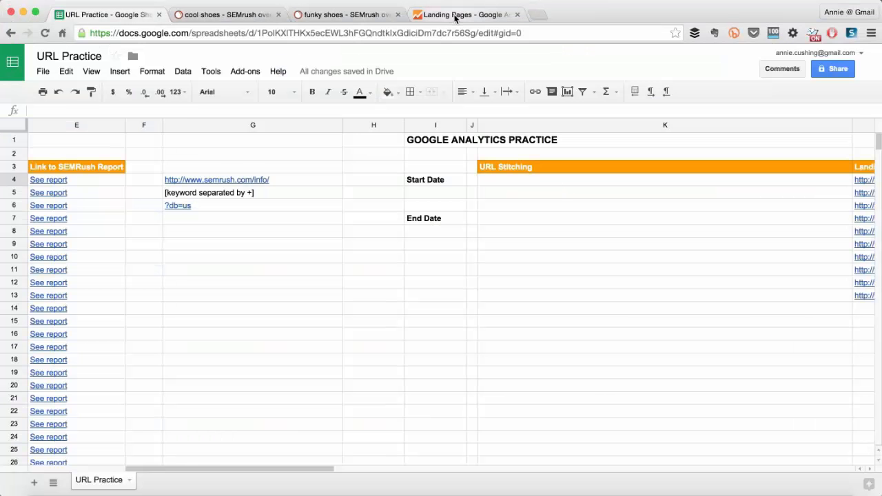
{"action": "left_click", "coordinate": [454, 19]}
{"action": "scroll", "coordinate": [276, 410], "scroll_direction": "down", "scroll_amount": 2}
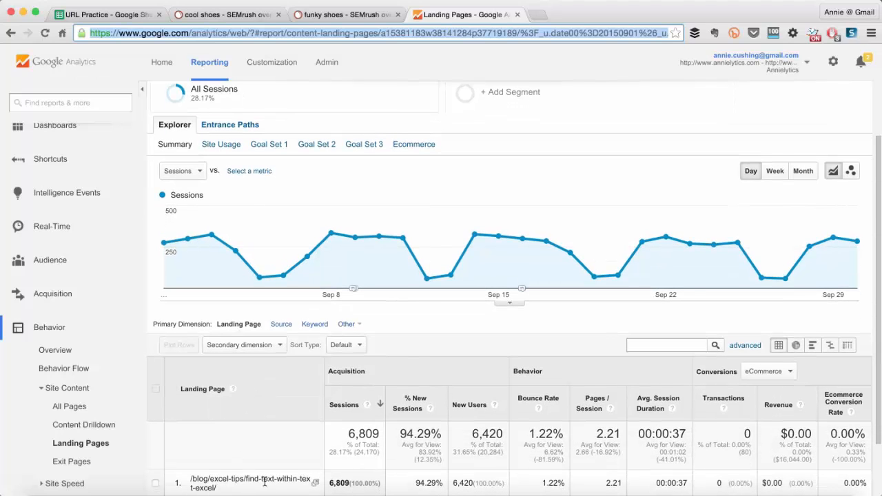
In the Word document, highlight the landing page path %2Fblog%2Fexcel-tips%2Ffind-text-within-text-excel%2F in yellow and examine the characters around it.
{"action": "key", "text": "super+Tab"}
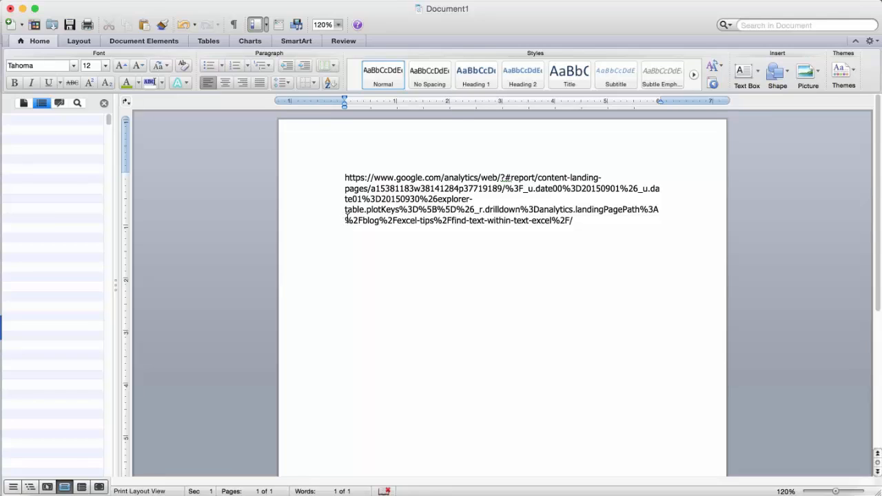
{"action": "left_click_drag", "start_coordinate": [345, 219], "coordinate": [356, 220]}
{"action": "left_click_drag", "start_coordinate": [358, 220], "coordinate": [570, 216]}
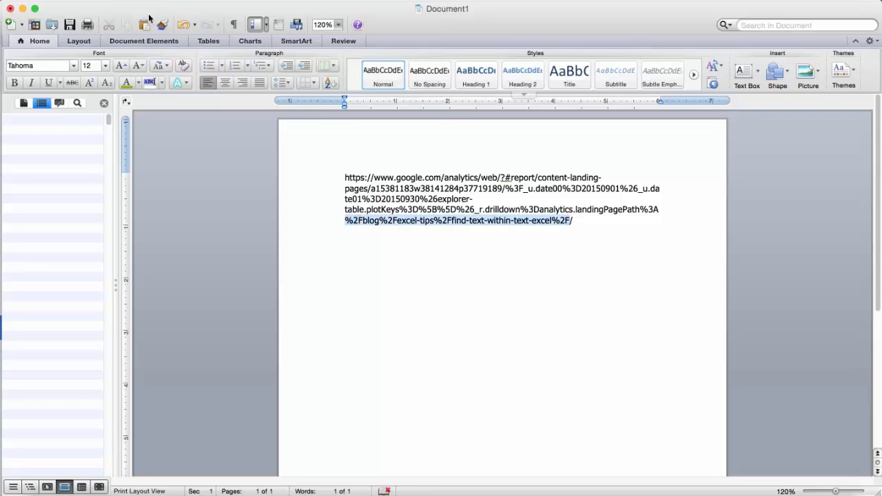
{"action": "left_click", "coordinate": [162, 82]}
{"action": "left_click", "coordinate": [149, 118]}
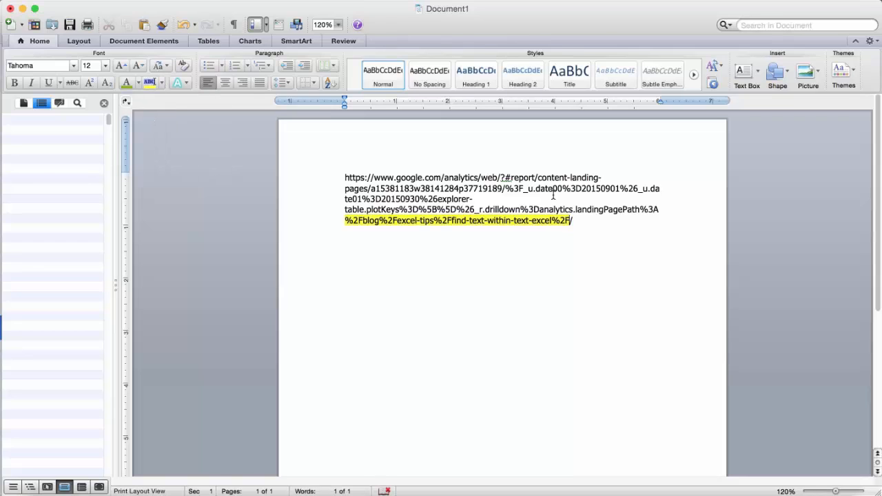
{"action": "left_click_drag", "start_coordinate": [641, 210], "coordinate": [661, 211]}
{"action": "left_click", "coordinate": [657, 209]}
{"action": "left_click_drag", "start_coordinate": [570, 220], "coordinate": [590, 221]}
{"action": "key", "text": "BackSpace"}
In the Word document, highlight the start date 20150901 and end date 20150930 within the report URL in yellow.
{"action": "key", "text": "super+Tab"}
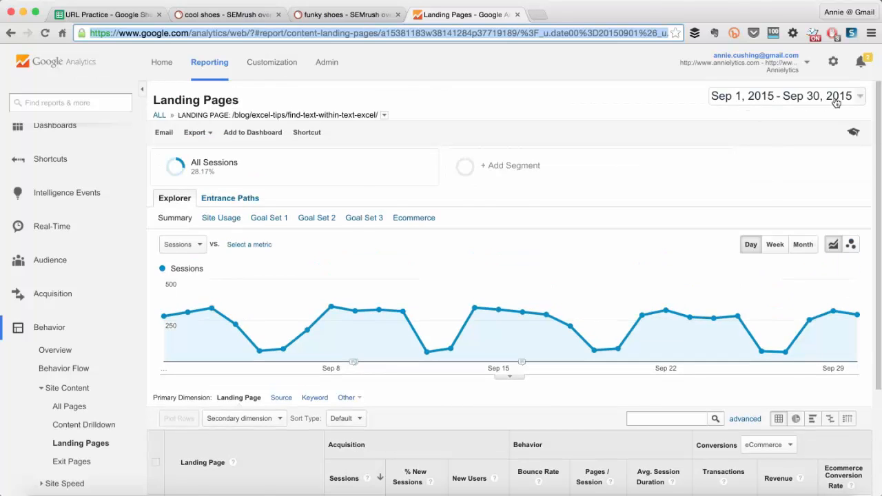
{"action": "key", "text": "super+Tab"}
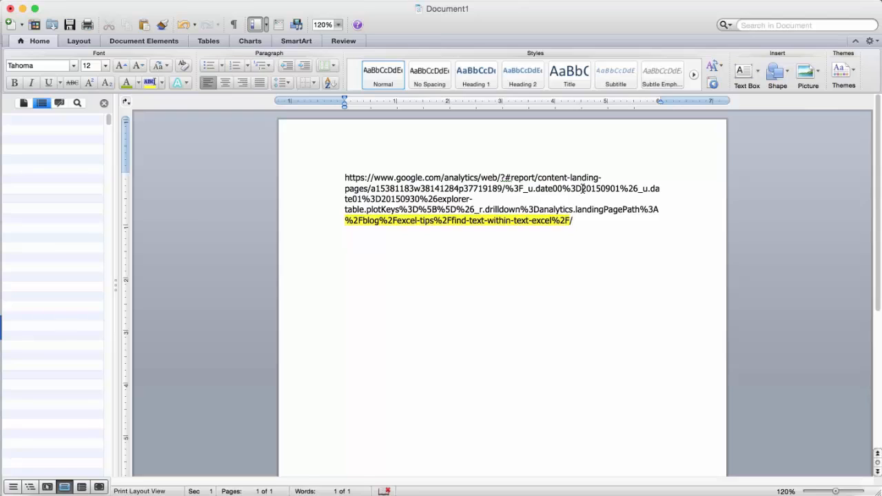
{"action": "left_click_drag", "start_coordinate": [581, 189], "coordinate": [620, 188]}
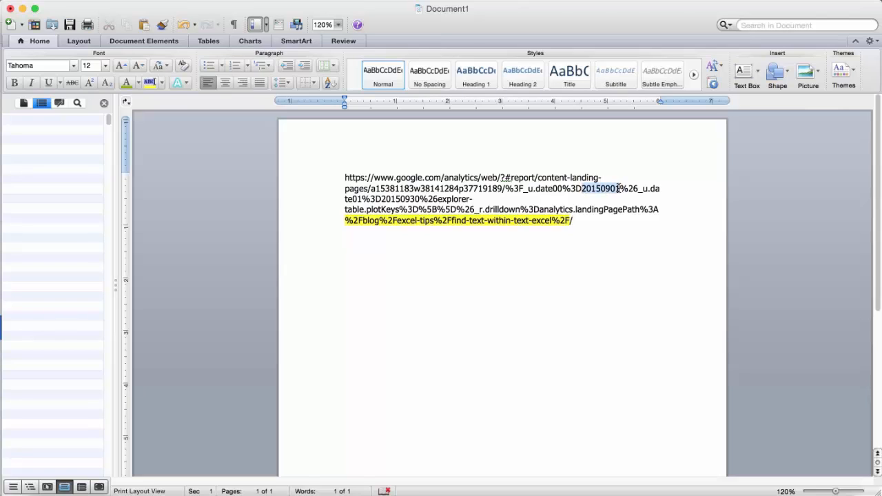
{"action": "left_click", "coordinate": [150, 83]}
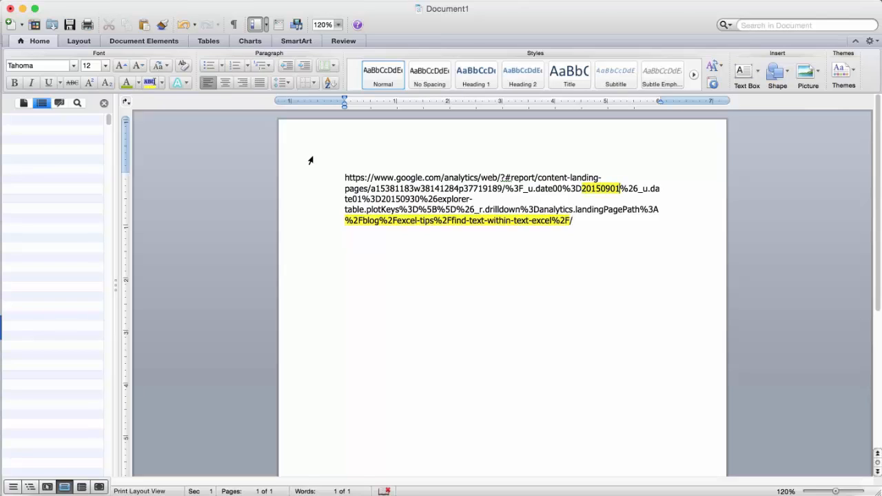
{"action": "left_click_drag", "start_coordinate": [383, 199], "coordinate": [418, 199]}
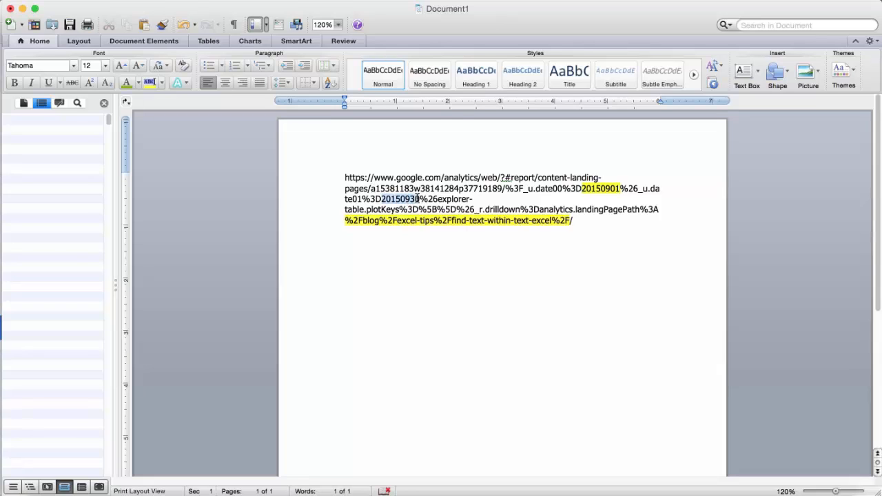
{"action": "left_click", "coordinate": [150, 82]}
{"action": "left_click", "coordinate": [420, 198]}
Copy the URL portion preceding the highlighted start date and paste it into cell K4 of the URL Practice sheet in Chrome.
{"action": "left_click_drag", "start_coordinate": [344, 178], "coordinate": [582, 182]}
{"action": "key", "text": "super+c"}
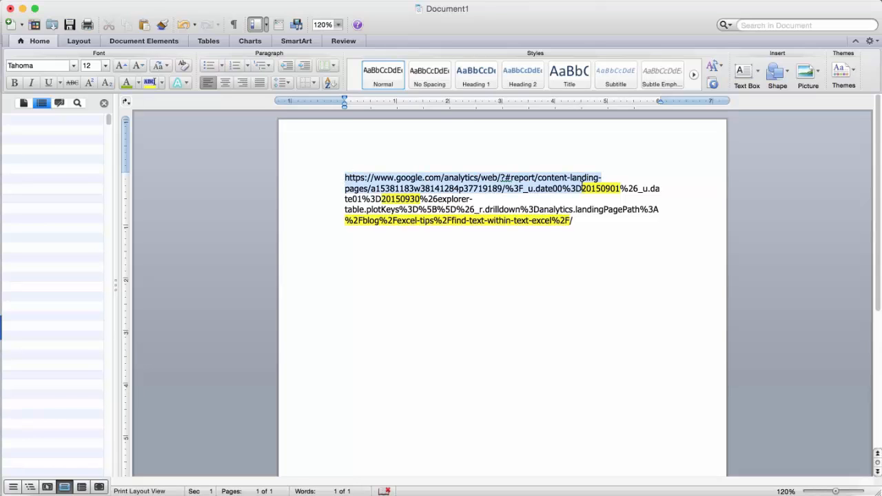
{"action": "key", "text": "super+Tab"}
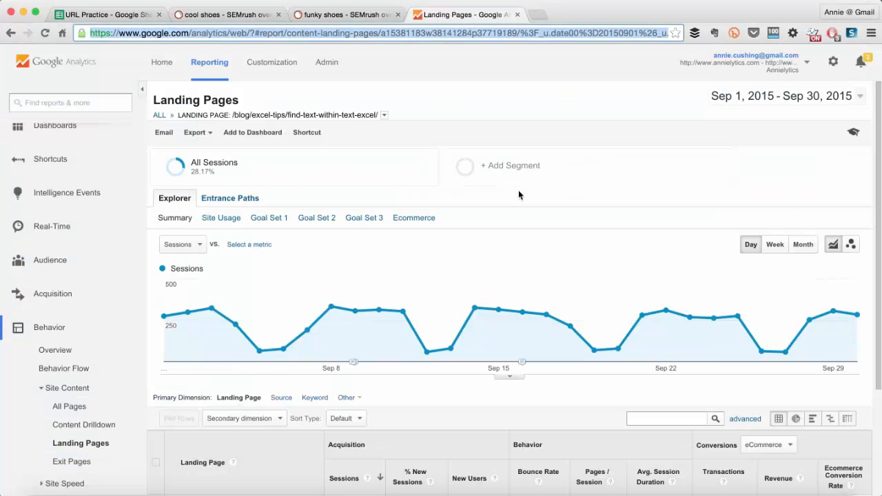
{"action": "left_click", "coordinate": [157, 13]}
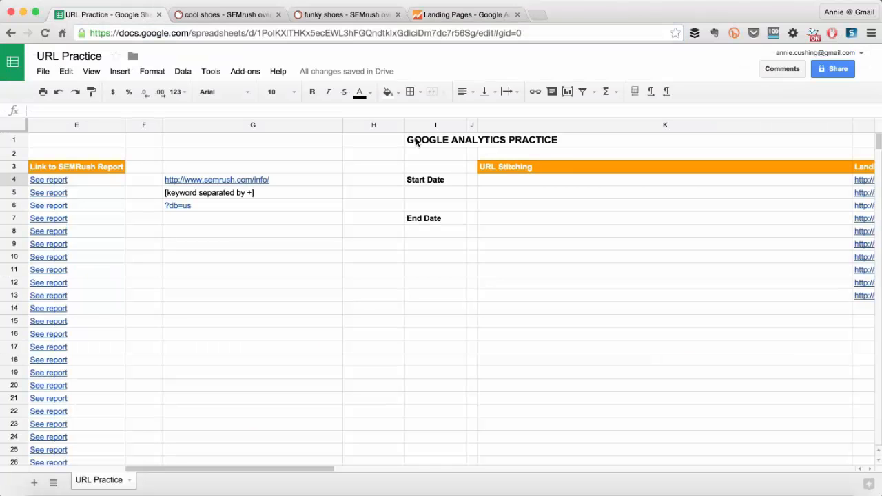
{"action": "left_click", "coordinate": [503, 184]}
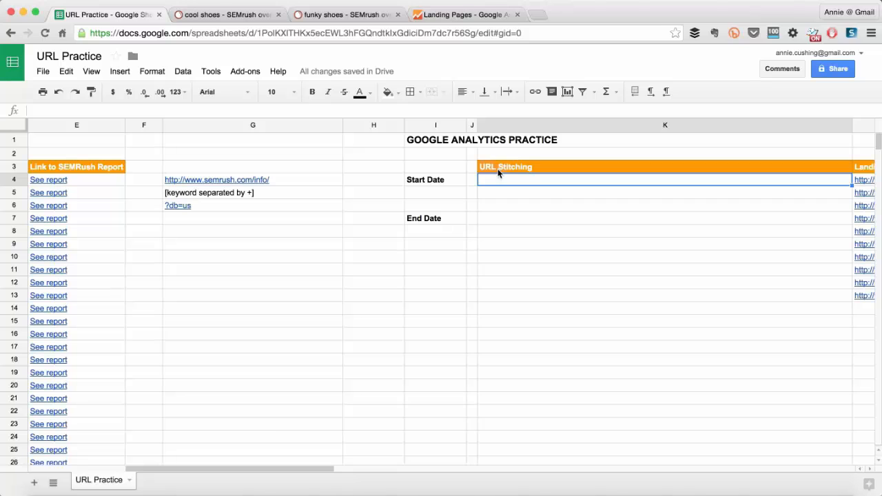
{"action": "key", "text": "super+v"}
Check which URL part follows in Word and enter the placeholder [start date] in cell K5 of the sheet.
{"action": "key", "text": "super+Tab"}
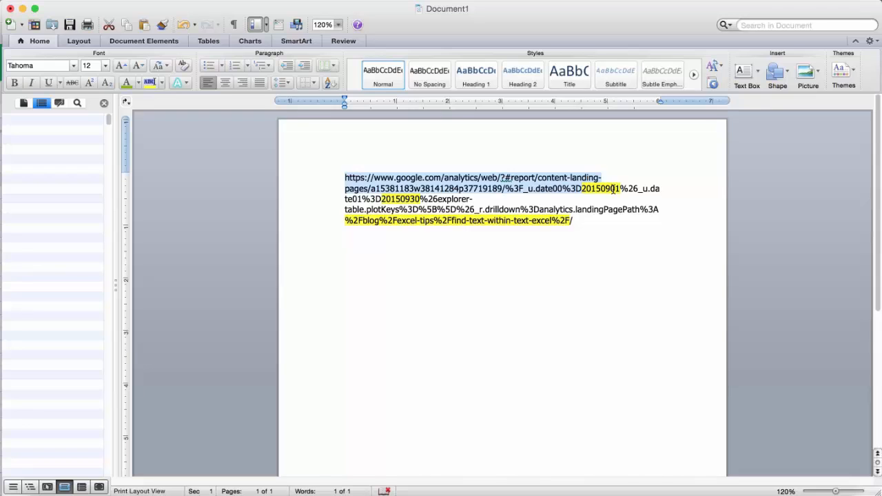
{"action": "key", "text": "super+Tab"}
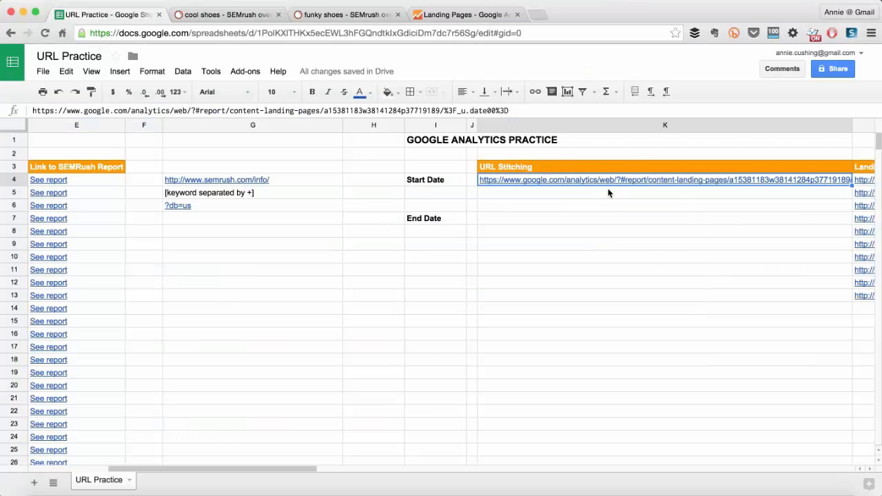
{"action": "left_click", "coordinate": [486, 198]}
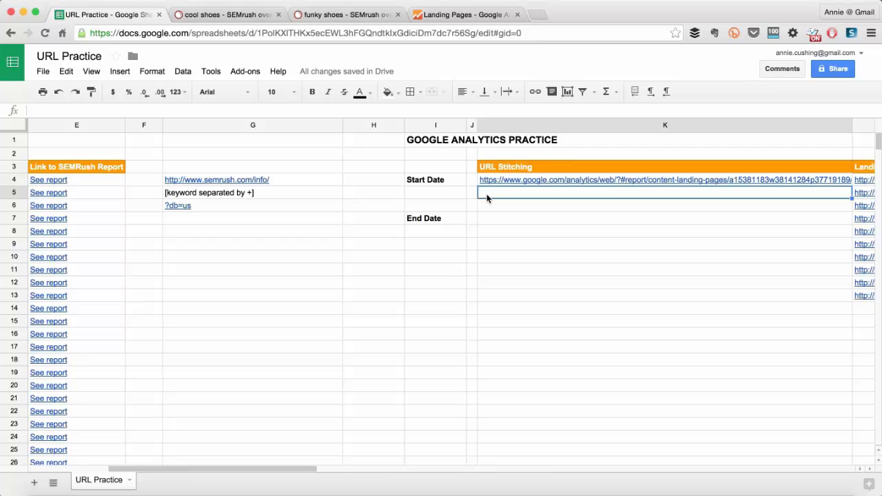
{"action": "type", "text": "[start "}
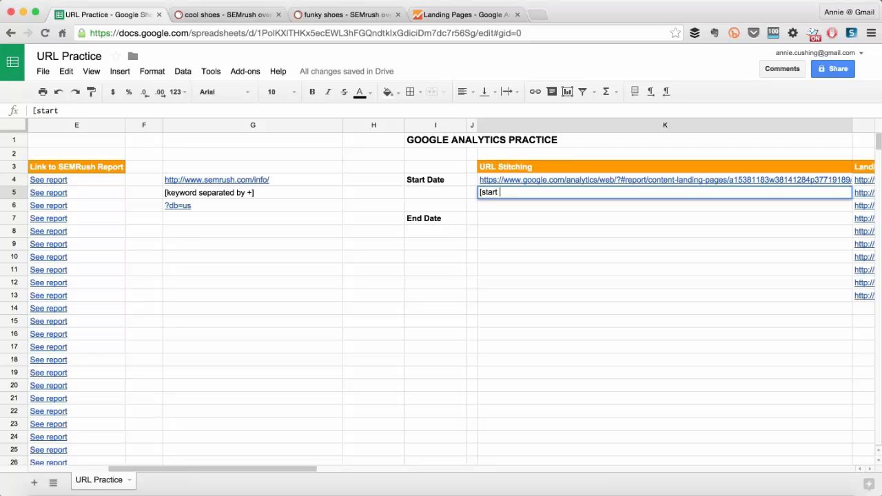
{"action": "type", "text": "date]"}
{"action": "key", "text": "Return"}
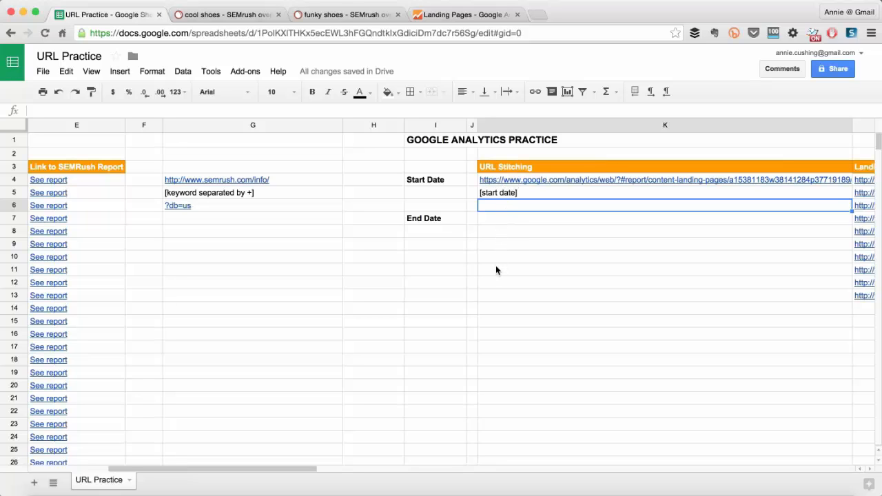
Copy %26_u.date01%3D from between the two highlighted dates in Word and paste it into cell K6 of the sheet.
{"action": "key", "text": "super+Tab"}
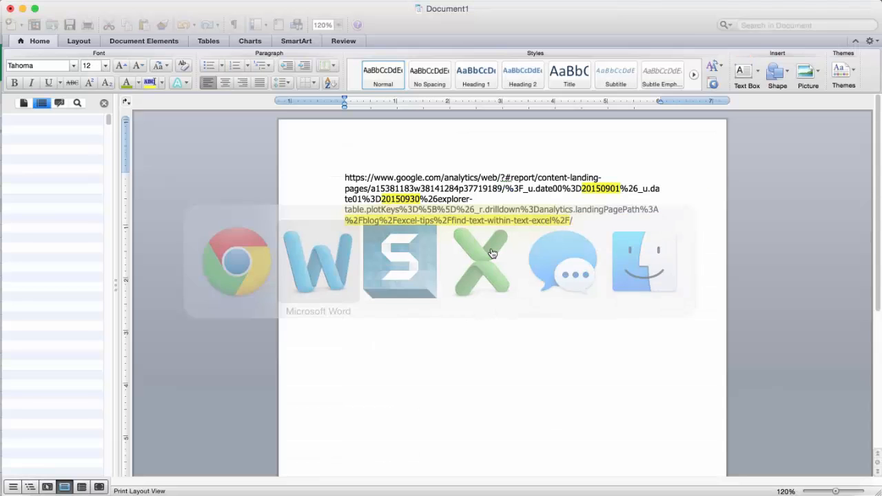
{"action": "left_click_drag", "start_coordinate": [344, 177], "coordinate": [380, 199]}
{"action": "key", "text": "super+c"}
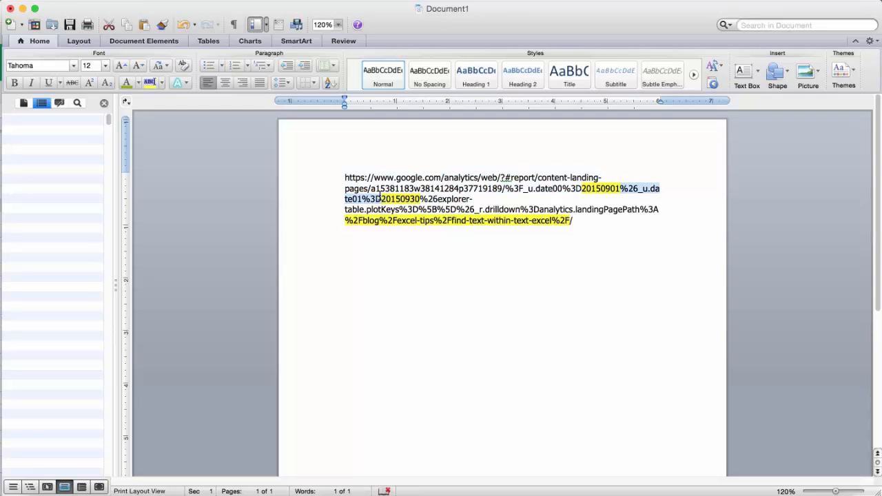
{"action": "key", "text": "super+Tab"}
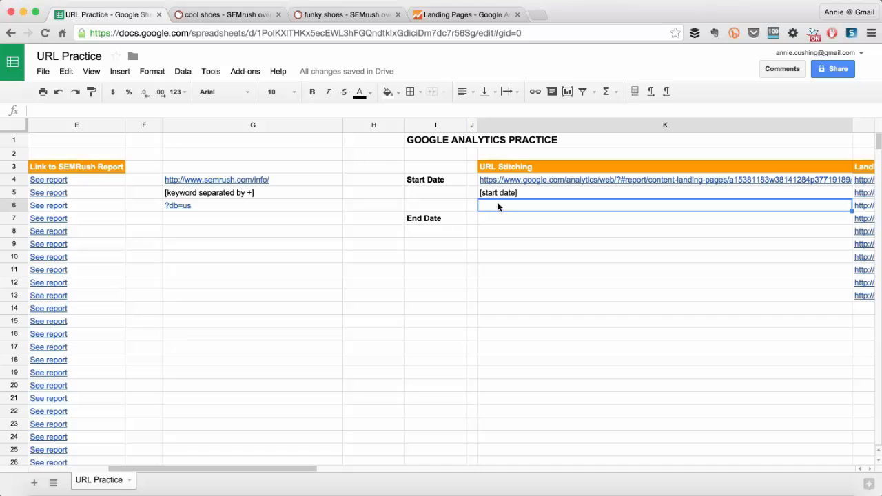
{"action": "key", "text": "super+v"}
Enter the placeholder [end date] in cell K7 under URL Stitching.
{"action": "left_click", "coordinate": [484, 219]}
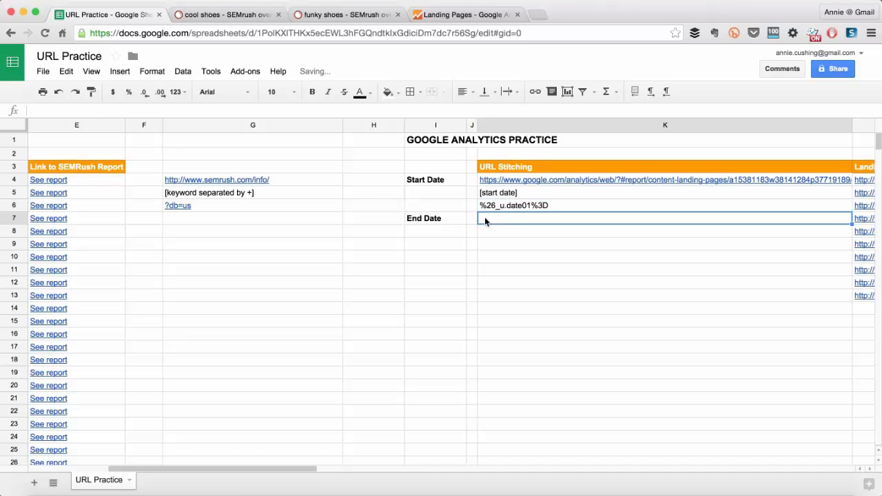
{"action": "type", "text": "[end date]"}
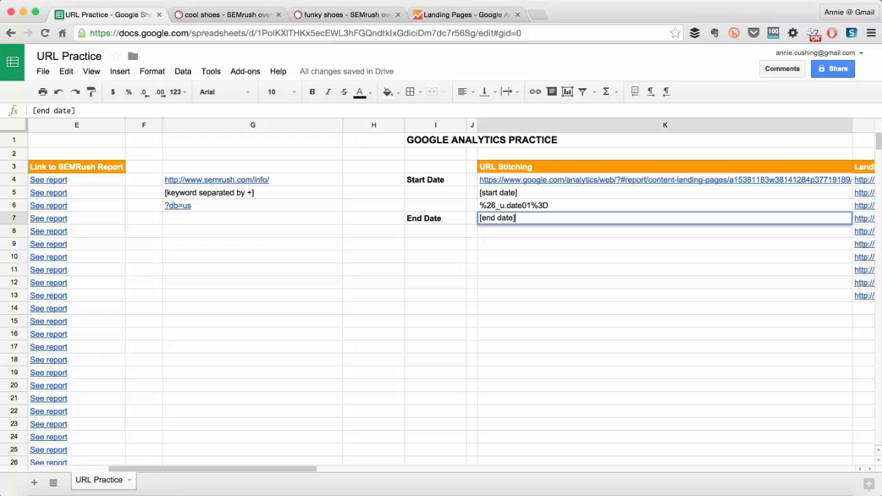
{"action": "key", "text": "Return"}
Copy the Word URL text from %26explorer-table through landingPagePath%3A and paste it into cell K8 of the sheet.
{"action": "key", "text": "super+Tab"}
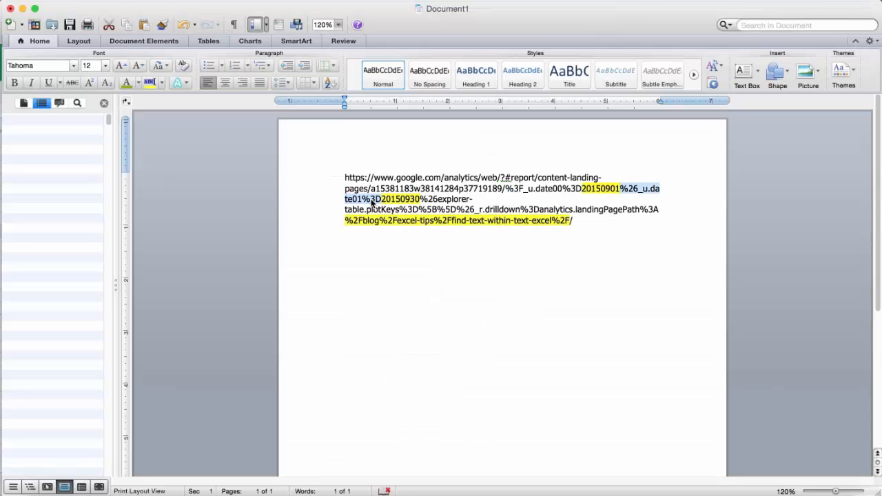
{"action": "left_click_drag", "start_coordinate": [419, 199], "coordinate": [659, 208]}
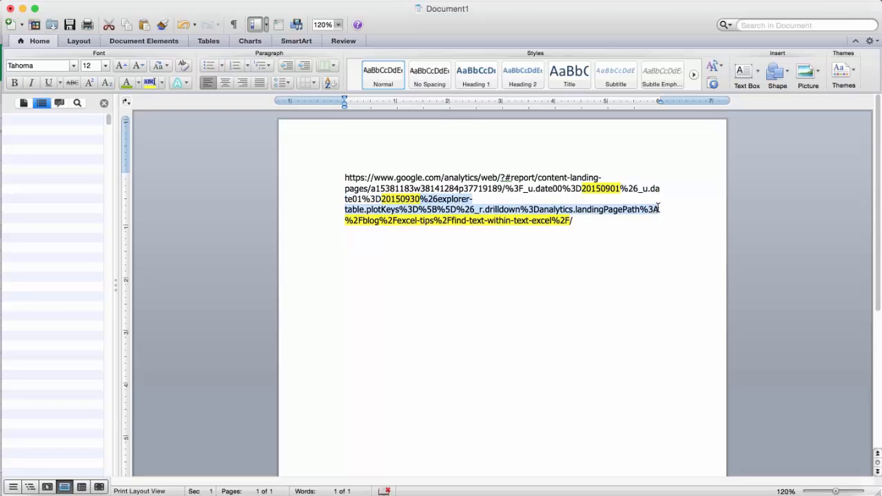
{"action": "key", "text": "super+c"}
{"action": "key", "text": "super+Tab"}
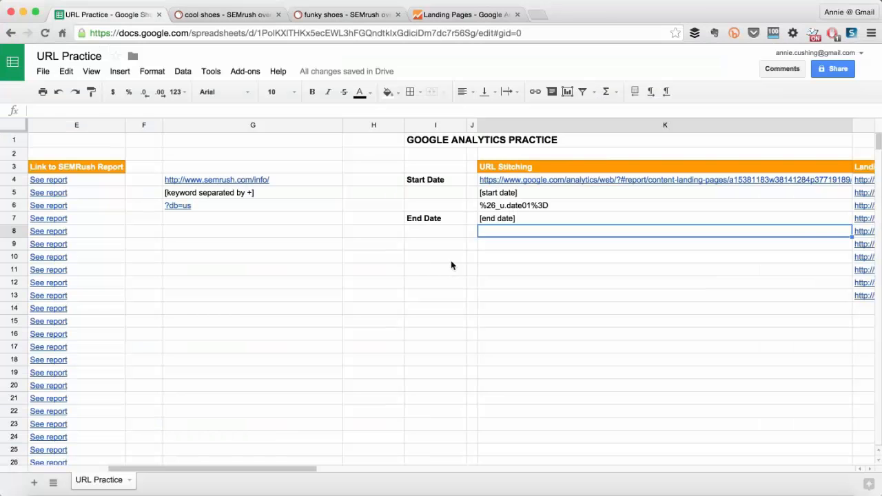
{"action": "key", "text": "super+v"}
Check the highlighted path in Word and enter the placeholder [landing page .... / = %2F] in cell K9 of the sheet.
{"action": "key", "text": "super+Tab"}
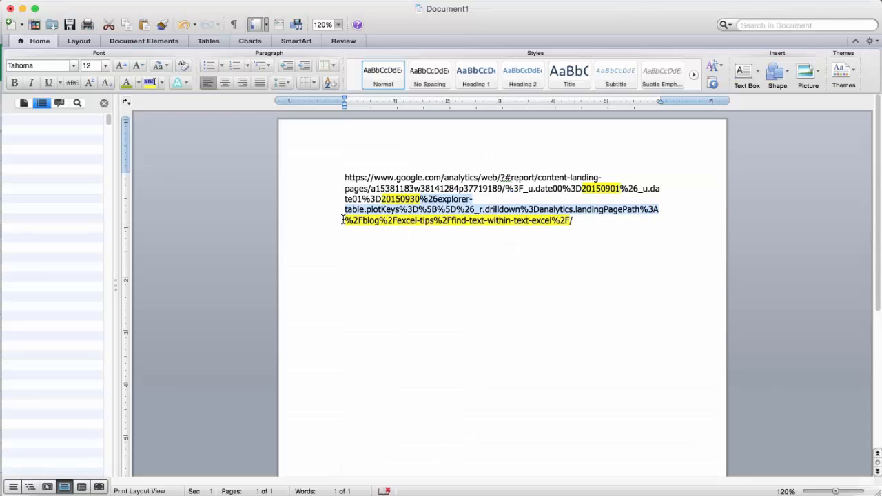
{"action": "key", "text": "super+Tab"}
{"action": "left_click", "coordinate": [484, 242]}
{"action": "type", "text": "["}
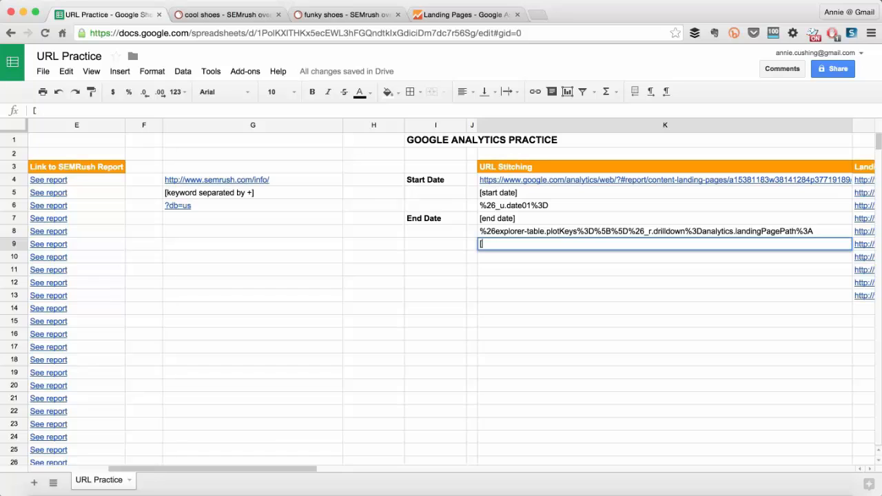
{"action": "type", "text": "landing page"}
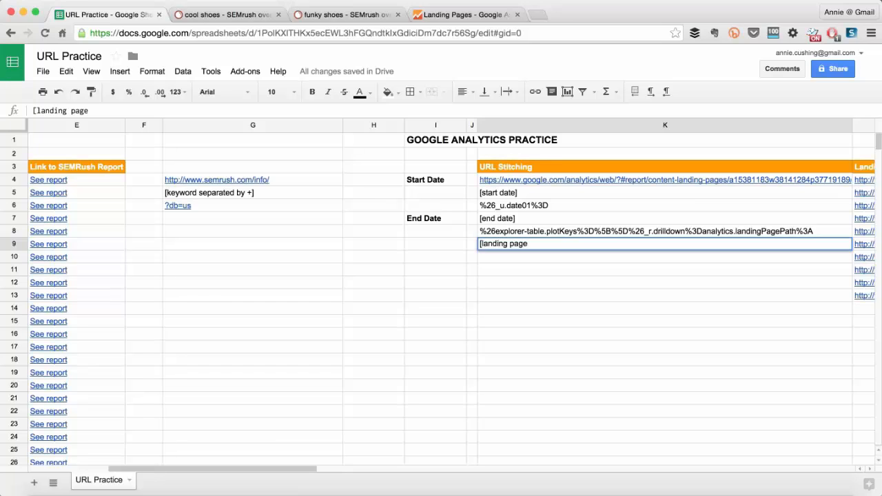
{"action": "type", "text": " .... / = %2F"}
{"action": "key", "text": "Return"}
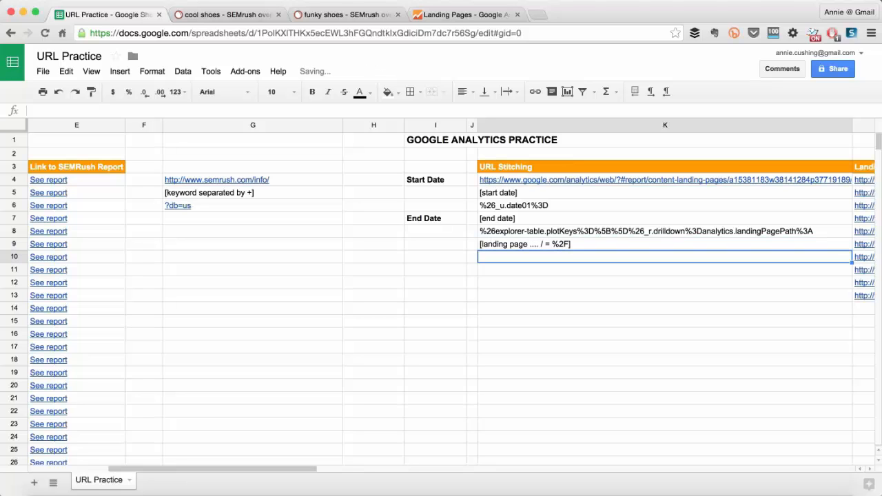
Enter the closing / in cell K10 and check it against the end of the URL in Word.
{"action": "key", "text": "super+Tab"}
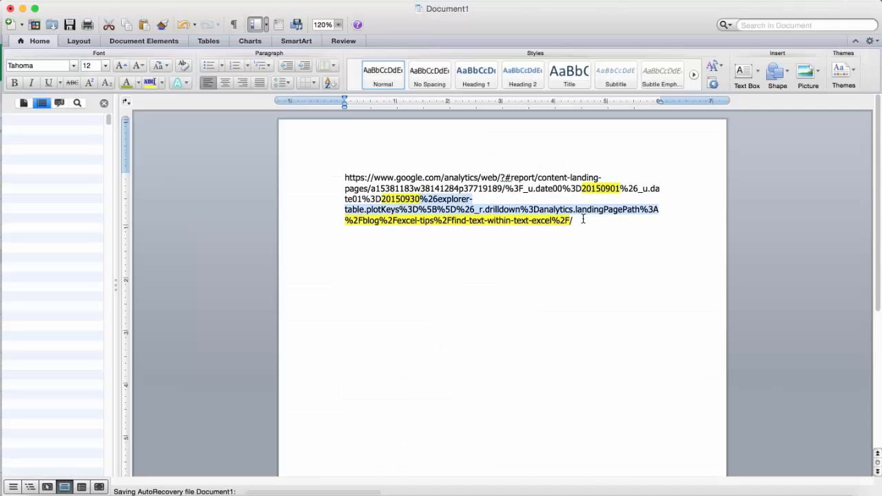
{"action": "key", "text": "super+Tab"}
{"action": "type", "text": "/"}
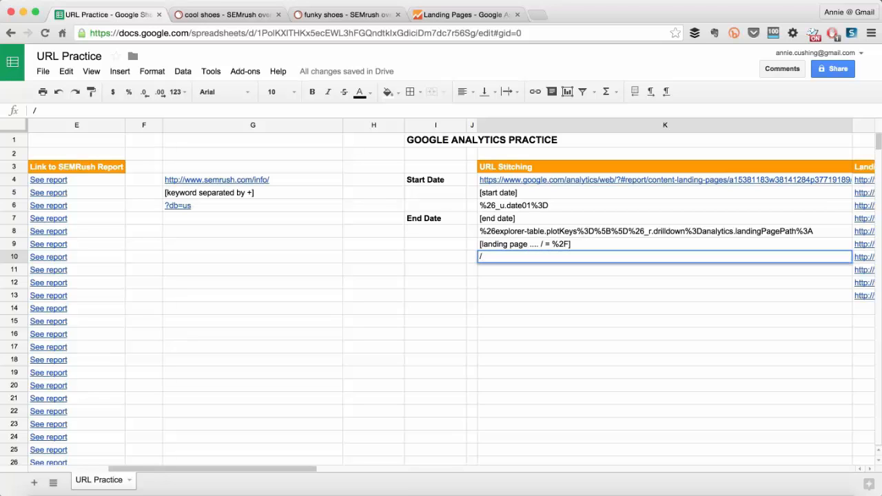
{"action": "key", "text": "Return"}
{"action": "key", "text": "super+Tab"}
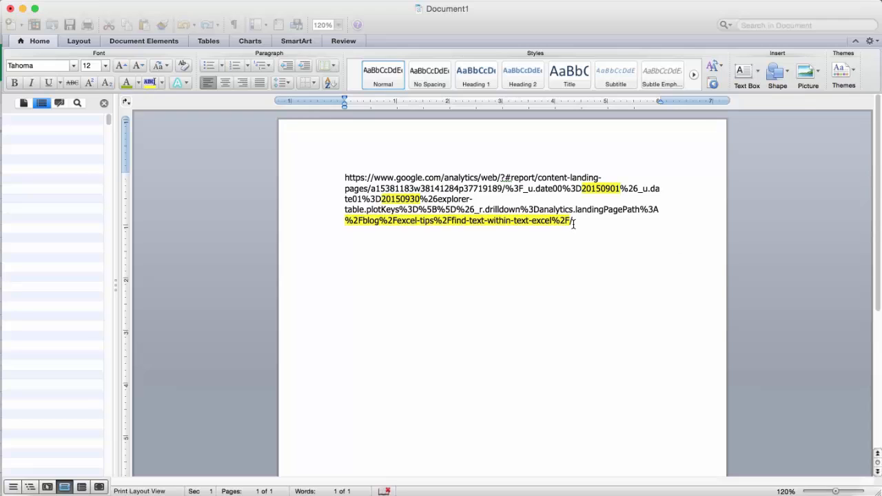
{"action": "key", "text": "super+Tab"}
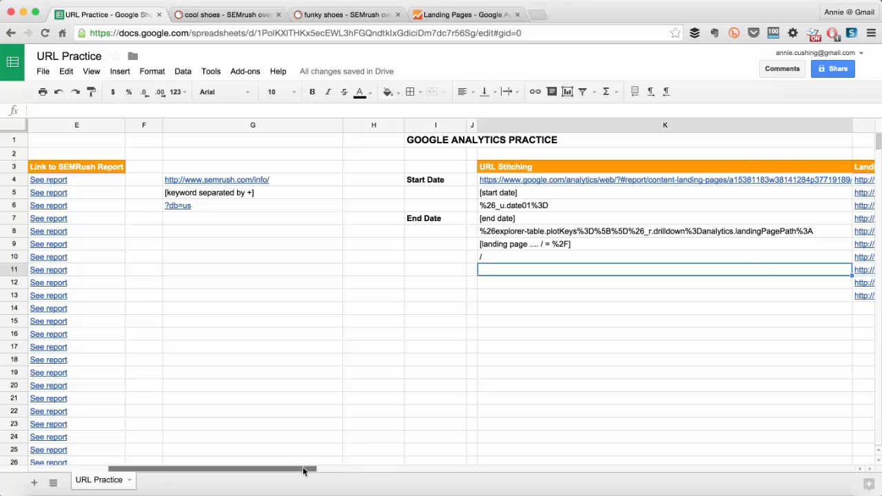
Start a data validation rule for cell I5 under Start Date with the criteria Date, is valid date.
{"action": "left_click_drag", "start_coordinate": [306, 469], "coordinate": [342, 470]}
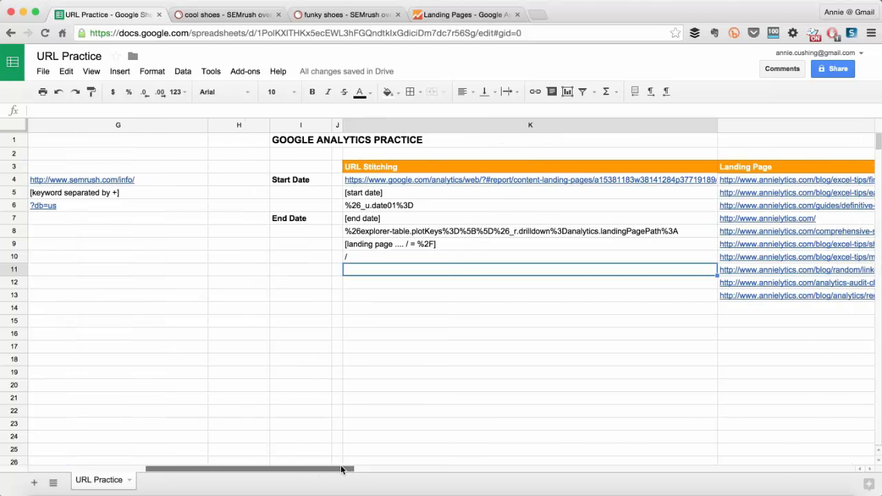
{"action": "left_click", "coordinate": [292, 193]}
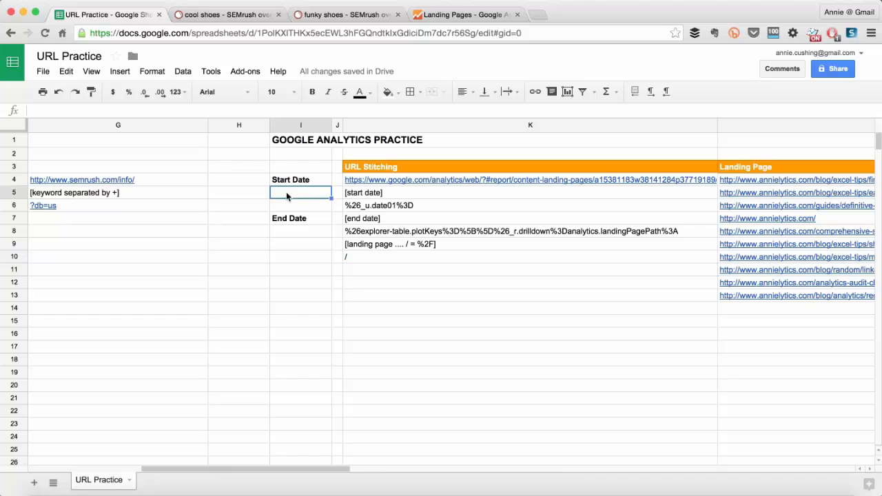
{"action": "left_click", "coordinate": [183, 71]}
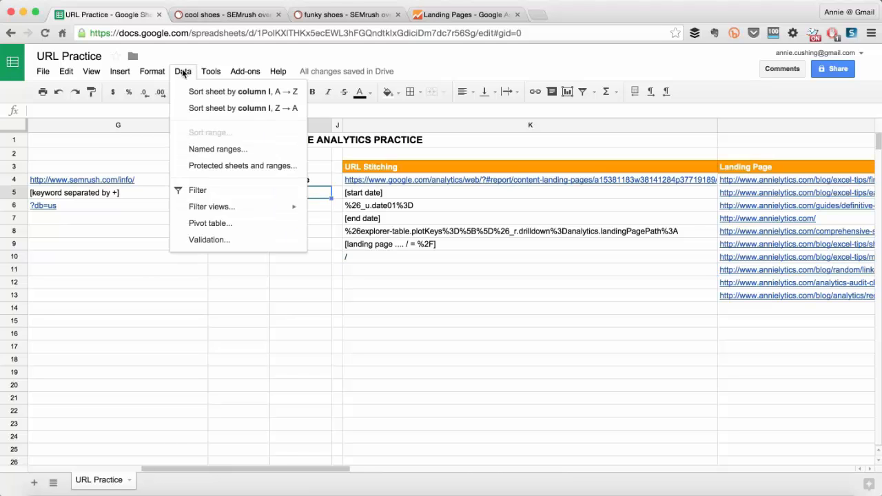
{"action": "left_click", "coordinate": [210, 240]}
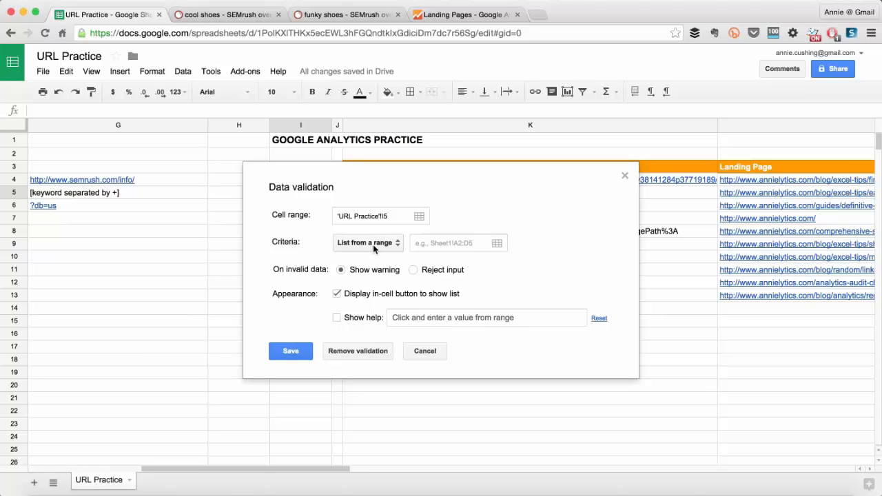
{"action": "left_click", "coordinate": [375, 242]}
{"action": "left_click", "coordinate": [369, 307]}
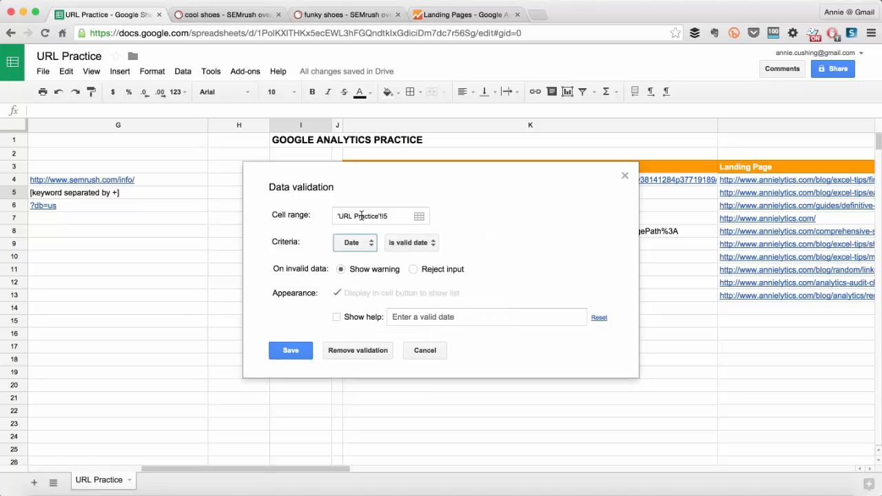
Enable the validation help text for I5, set it to "Double-click to pick date", and save the rule.
{"action": "left_click", "coordinate": [337, 317]}
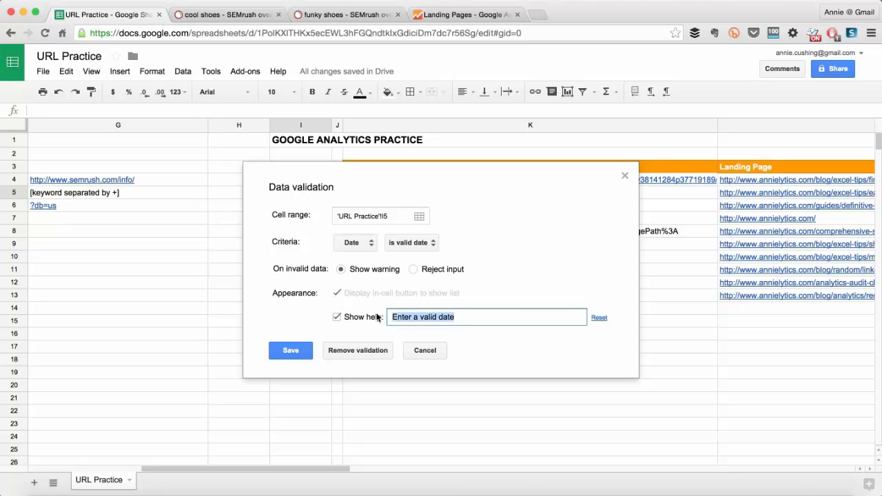
{"action": "type", "text": "Double-cli"}
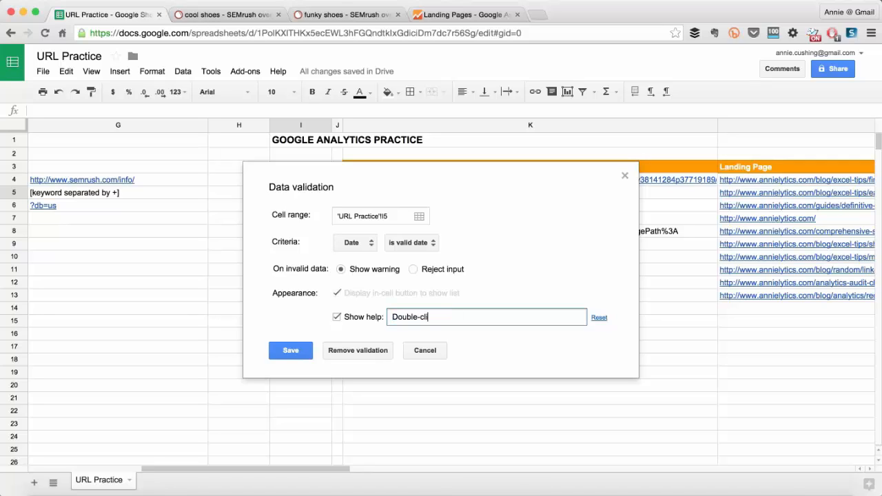
{"action": "type", "text": "ck to pick date"}
{"action": "left_click", "coordinate": [290, 350]}
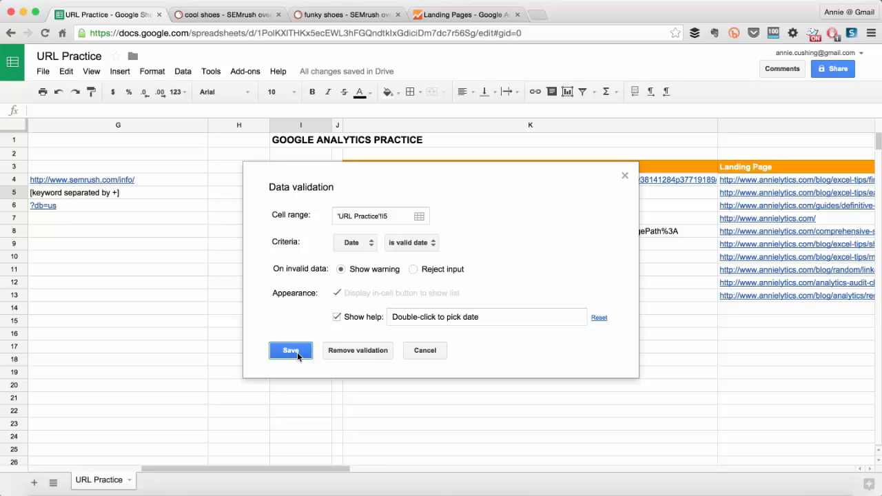
Check that the date picker opens in cell I5 and leave it without choosing a date.
{"action": "left_click", "coordinate": [350, 283]}
{"action": "double_click", "coordinate": [294, 192]}
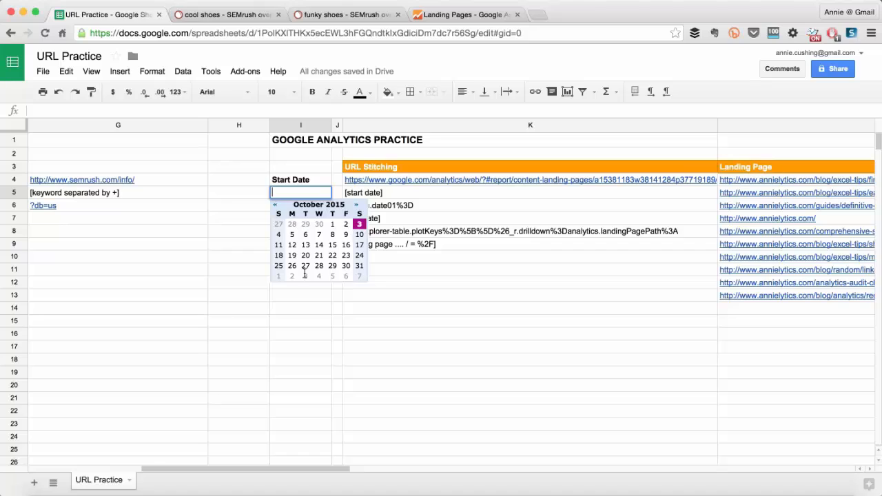
{"action": "left_click", "coordinate": [317, 311]}
Copy the date-validated cell I5 to cell I8 under End Date.
{"action": "left_click", "coordinate": [284, 193]}
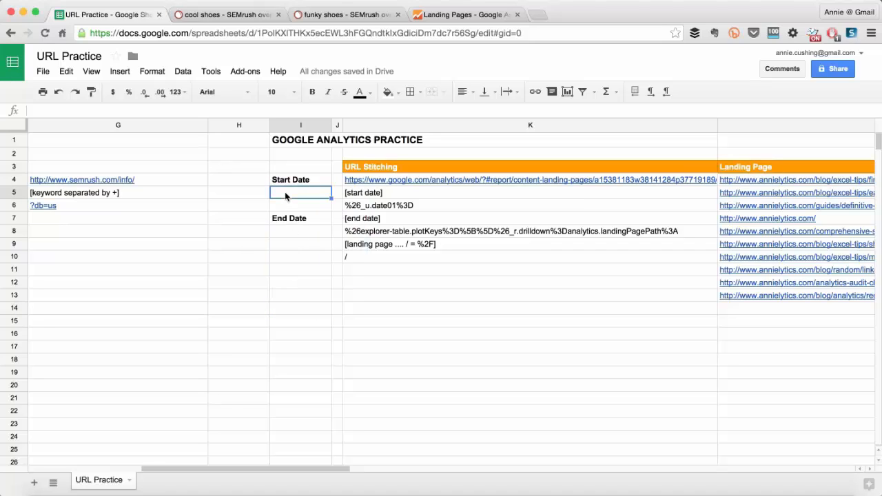
{"action": "key", "text": "ctrl+c"}
{"action": "left_click", "coordinate": [286, 233]}
{"action": "key", "text": "ctrl+v"}
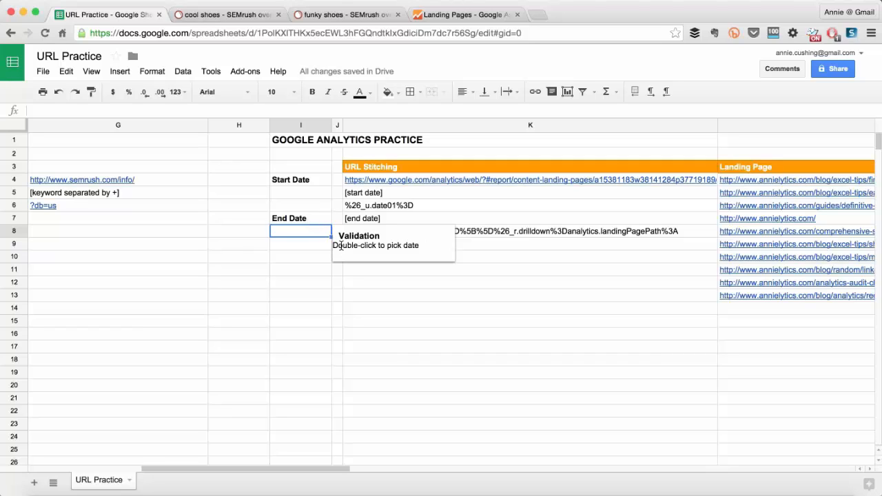
{"action": "left_click", "coordinate": [285, 272]}
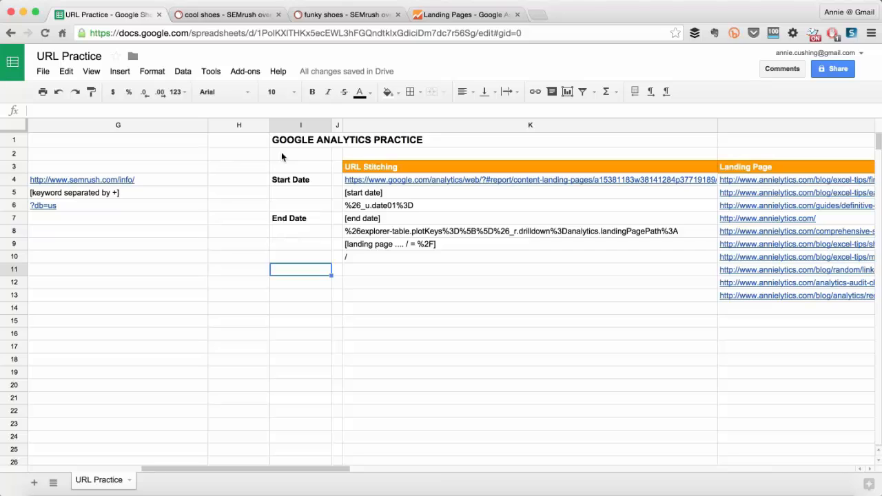
Pick 9/1/2015 as the start date in cell I5 and 9/30/2015 as the end date in cell I8.
{"action": "left_click", "coordinate": [287, 192]}
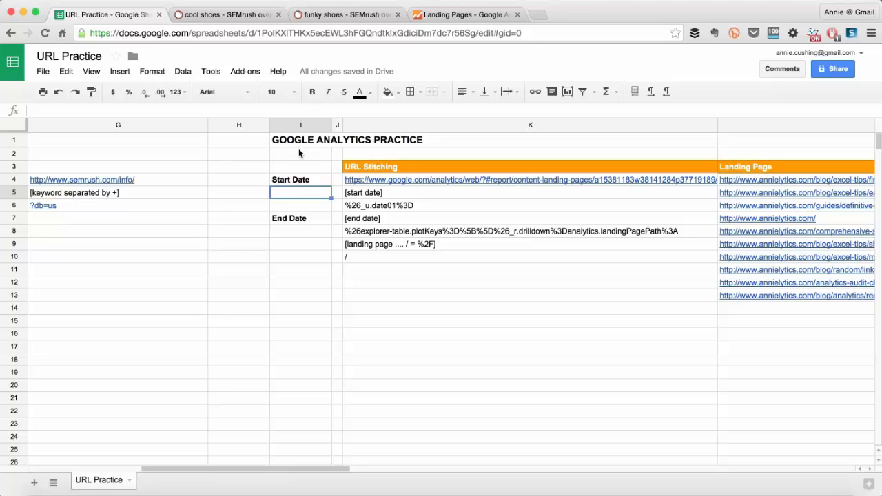
{"action": "mouse_move", "coordinate": [295, 191]}
{"action": "left_click", "coordinate": [275, 154]}
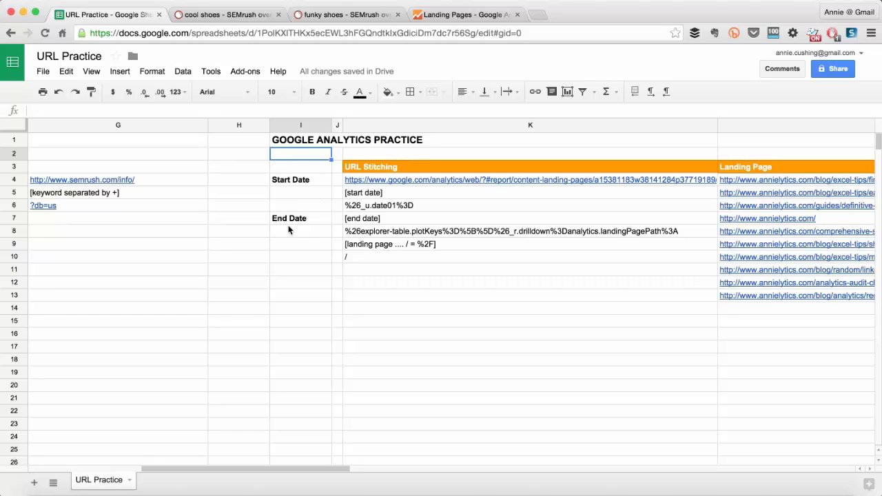
{"action": "double_click", "coordinate": [279, 193]}
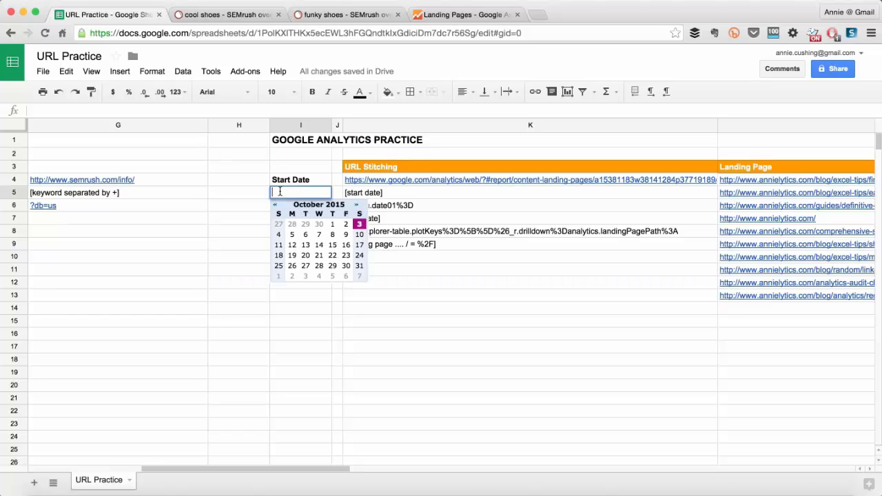
{"action": "left_click", "coordinate": [277, 205]}
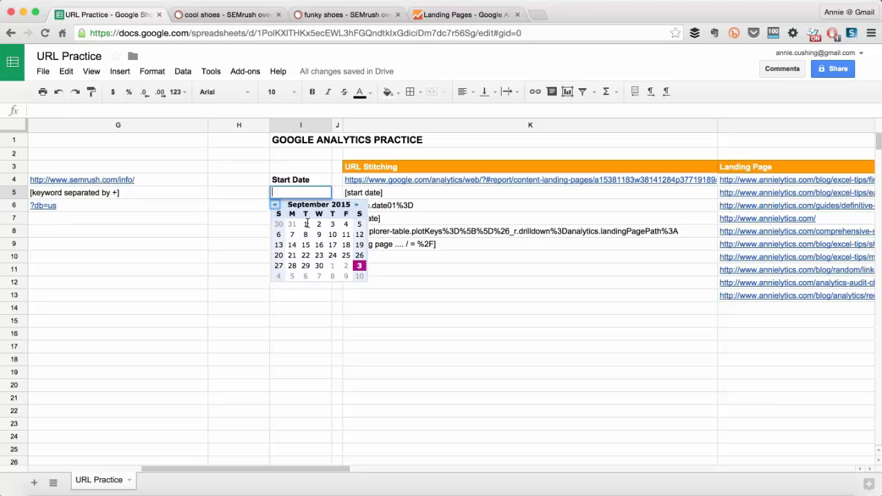
{"action": "left_click", "coordinate": [306, 224]}
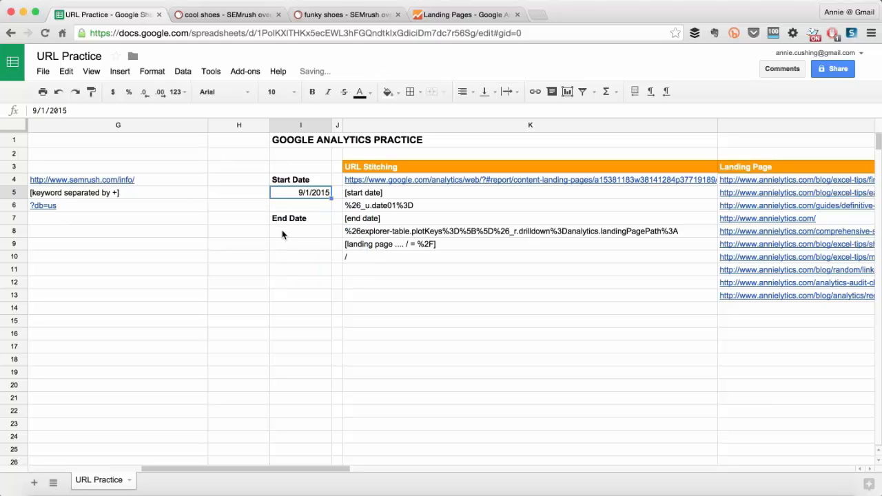
{"action": "double_click", "coordinate": [282, 231]}
{"action": "left_click", "coordinate": [319, 303]}
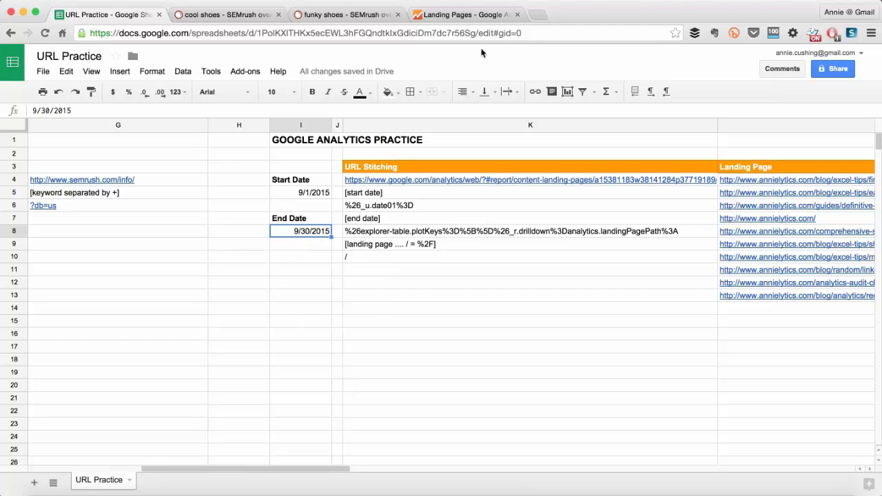
Switch to Word to examine the end date's format in the URL, and compare it with the start date in the sheet.
{"action": "left_click", "coordinate": [298, 259]}
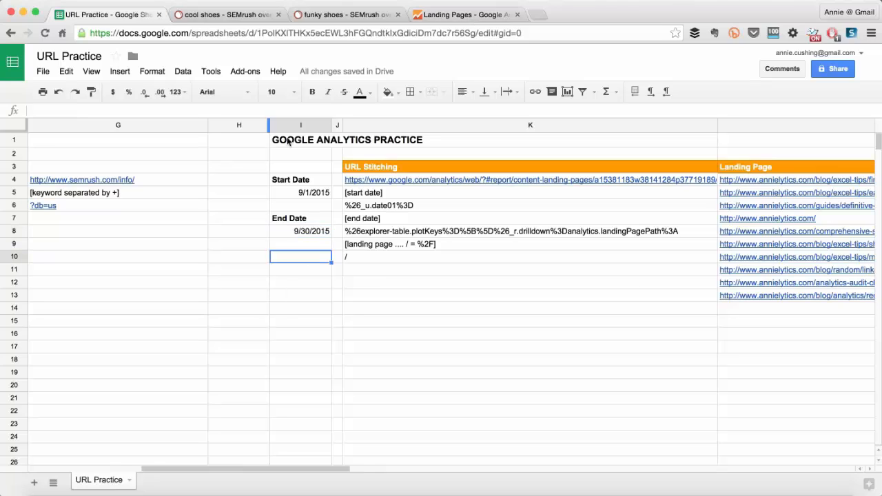
{"action": "key", "text": "super+Tab"}
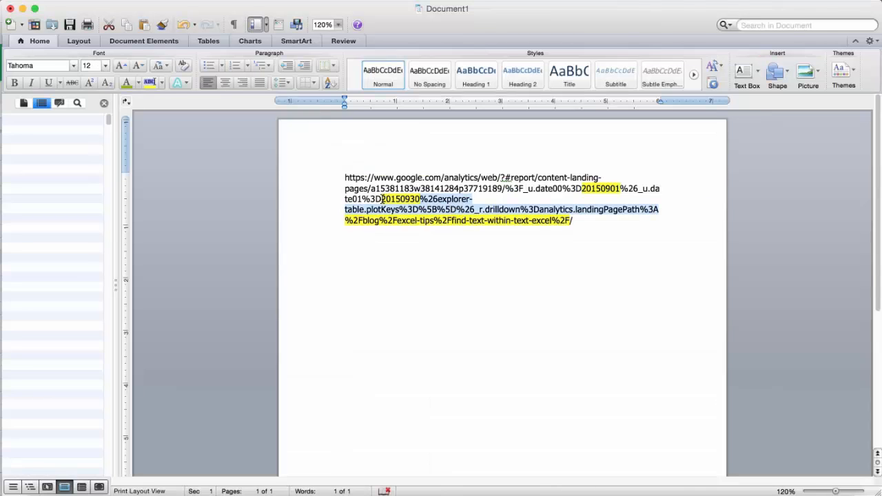
{"action": "left_click_drag", "start_coordinate": [383, 199], "coordinate": [419, 200]}
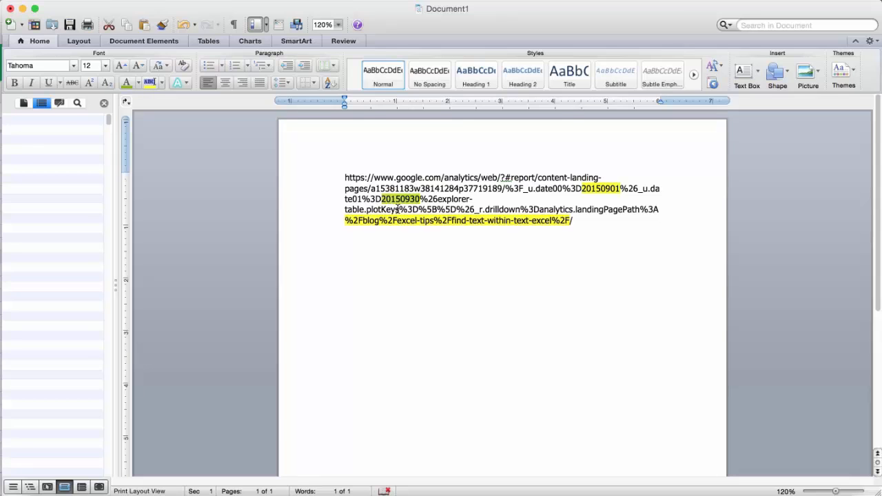
{"action": "key", "text": "super+Tab"}
{"action": "left_click", "coordinate": [295, 194]}
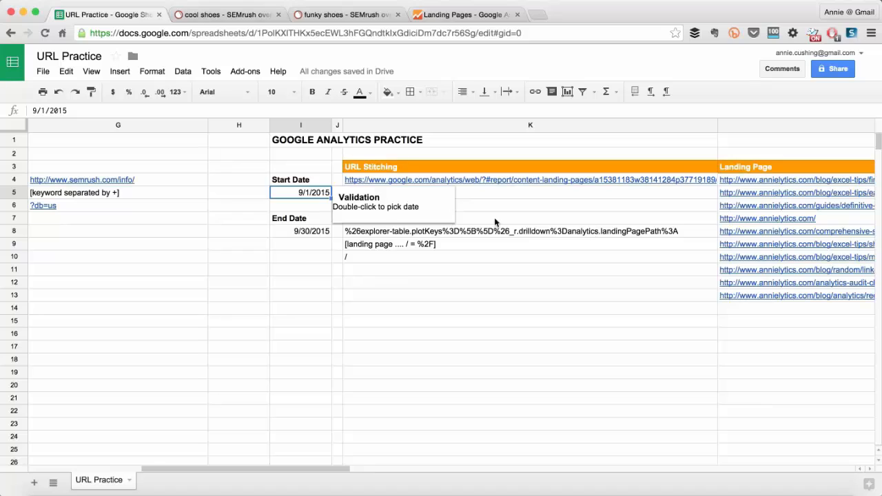
Replace the [start date] placeholder in cell K5 with the formula =TEXT(I5,yyyyMMdd).
{"action": "left_click", "coordinate": [485, 192]}
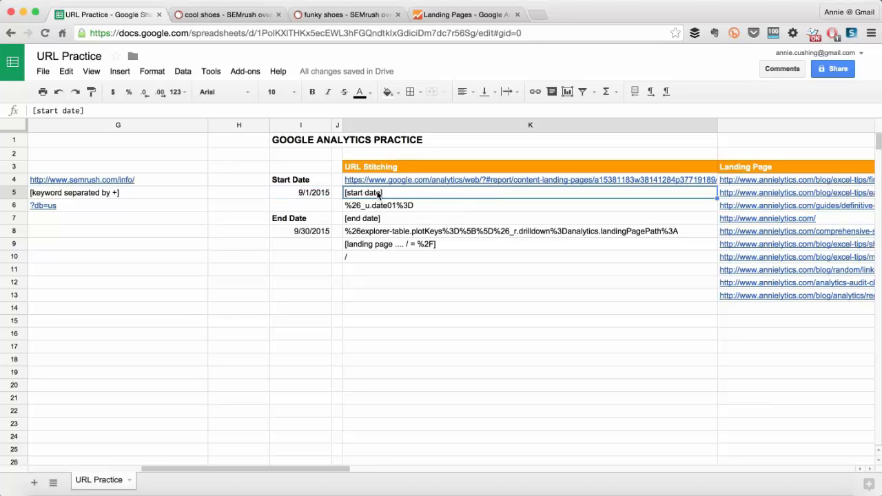
{"action": "key", "text": "Delete"}
{"action": "type", "text": "="}
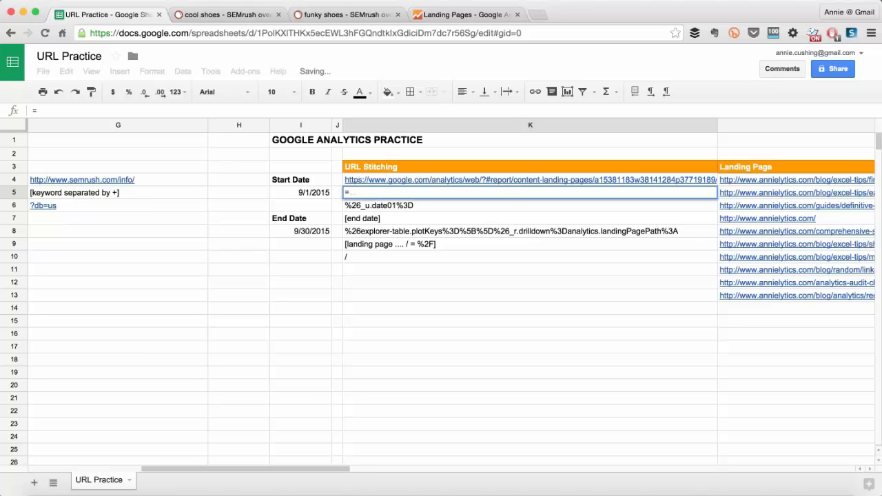
{"action": "type", "text": "TEXT"}
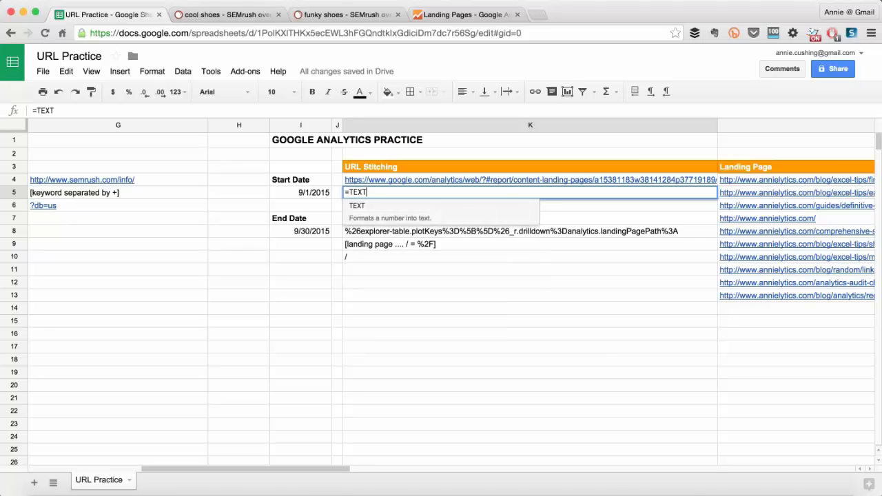
{"action": "type", "text": "("}
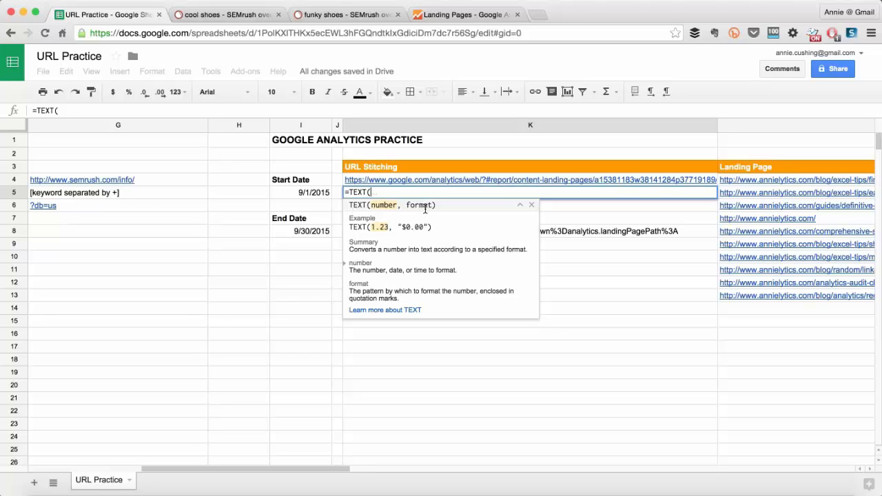
{"action": "left_click", "coordinate": [314, 194]}
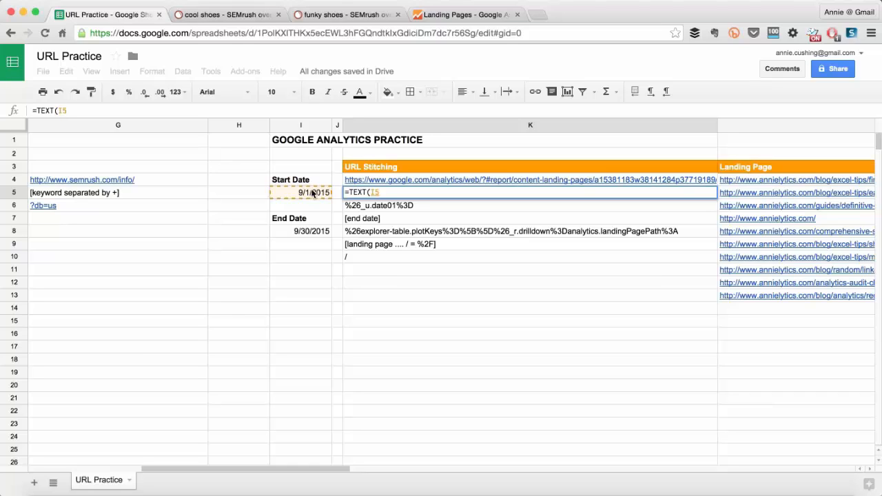
{"action": "type", "text": ","}
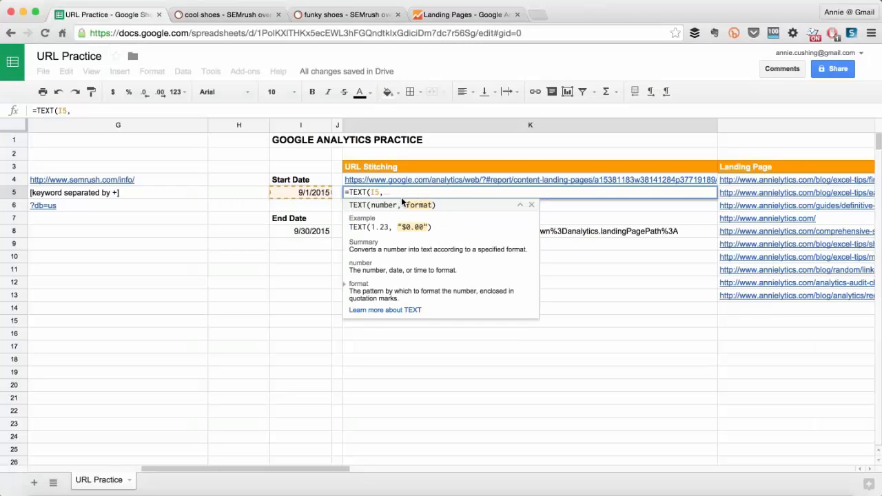
{"action": "type", "text": "YY"}
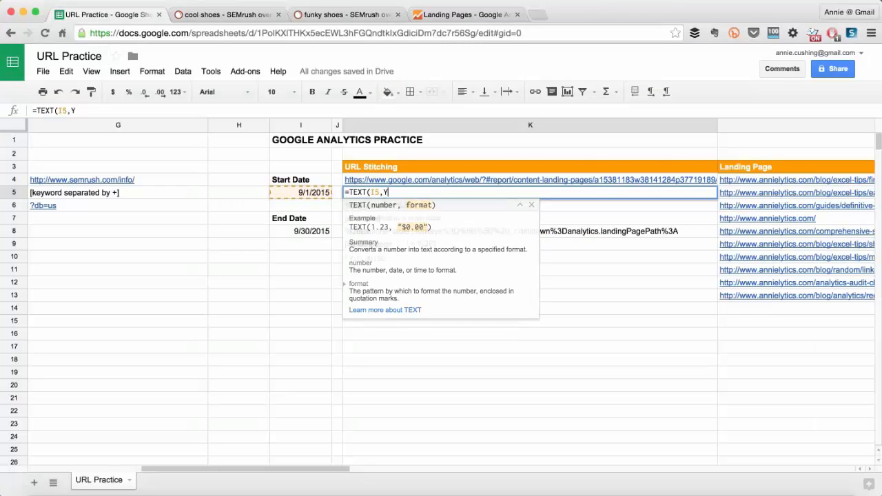
{"action": "key", "text": "BackSpace"}
{"action": "key", "text": "BackSpace"}
{"action": "type", "text": "yyyy"}
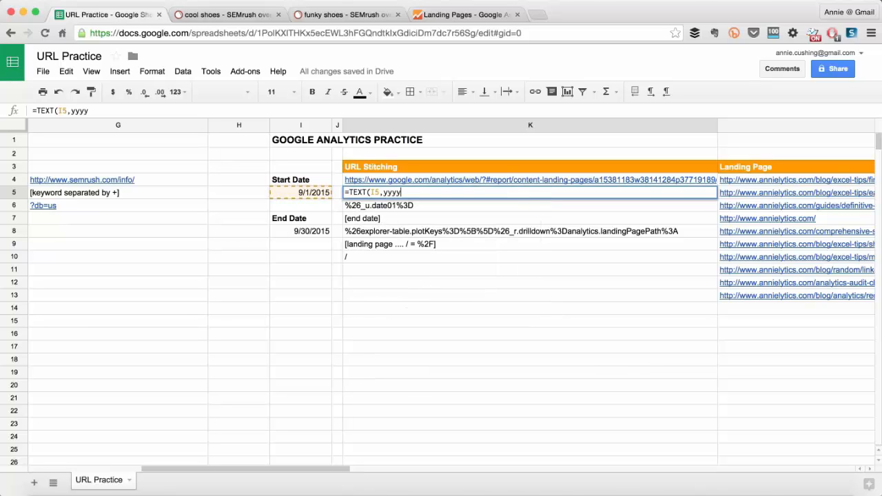
{"action": "type", "text": "MMdd"}
{"action": "type", "text": ")"}
{"action": "key", "text": "Return"}
Put quotation marks around the date format in K5 so the formula reads =TEXT(I5,"yyyyMMdd").
{"action": "left_click", "coordinate": [402, 188]}
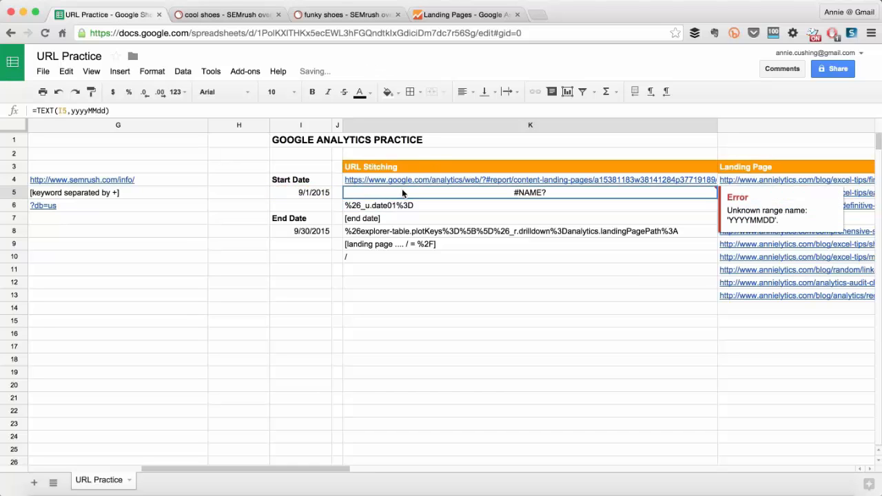
{"action": "double_click", "coordinate": [402, 188]}
{"action": "left_click", "coordinate": [385, 193]}
{"action": "type", "text": "\""}
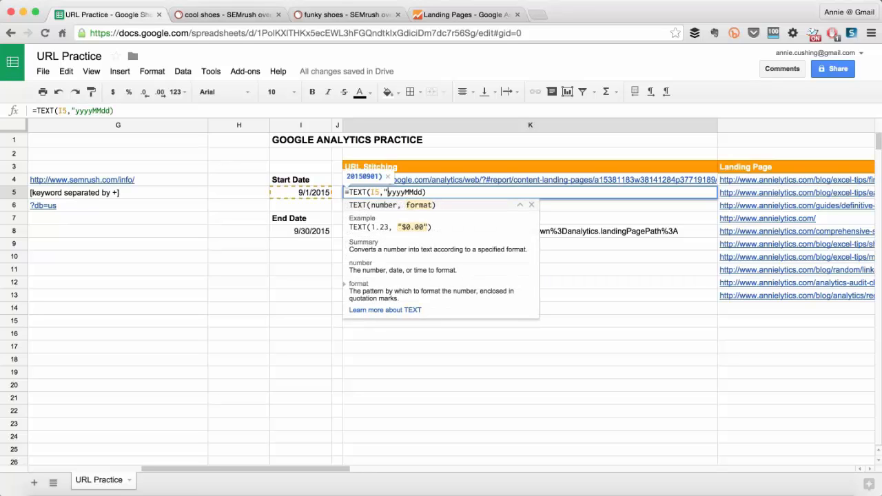
{"action": "type", "text": "\"\\"}
{"action": "key", "text": "BackSpace"}
{"action": "key", "text": "Return"}
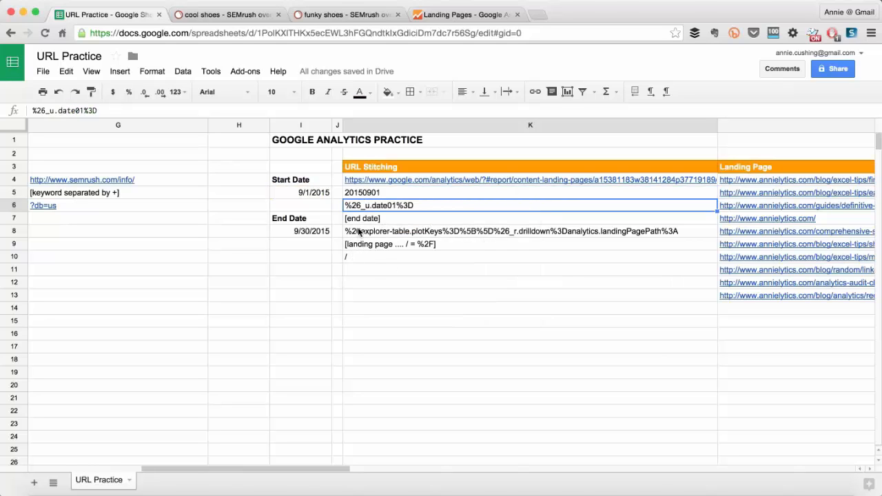
Replace the [end date] placeholder in cell K7 with the formula =TEXT(I8,"yyyyMMdd").
{"action": "left_click", "coordinate": [359, 246]}
{"action": "left_click", "coordinate": [348, 219]}
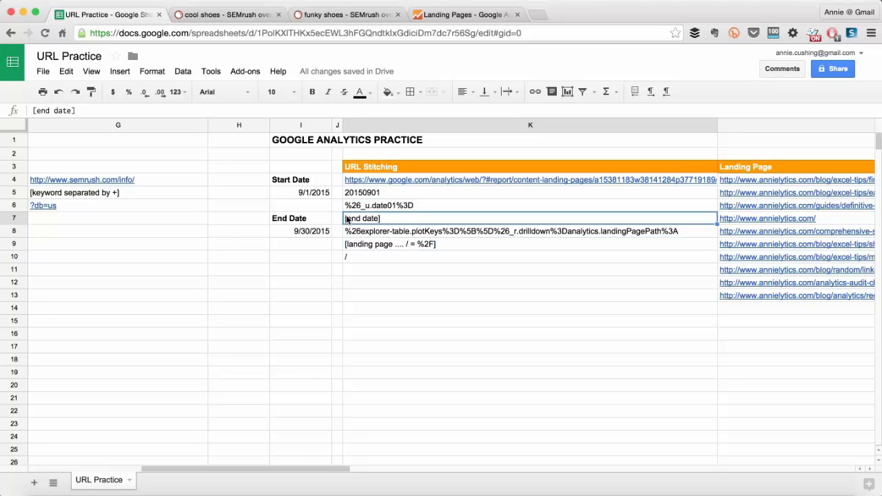
{"action": "key", "text": "Delete"}
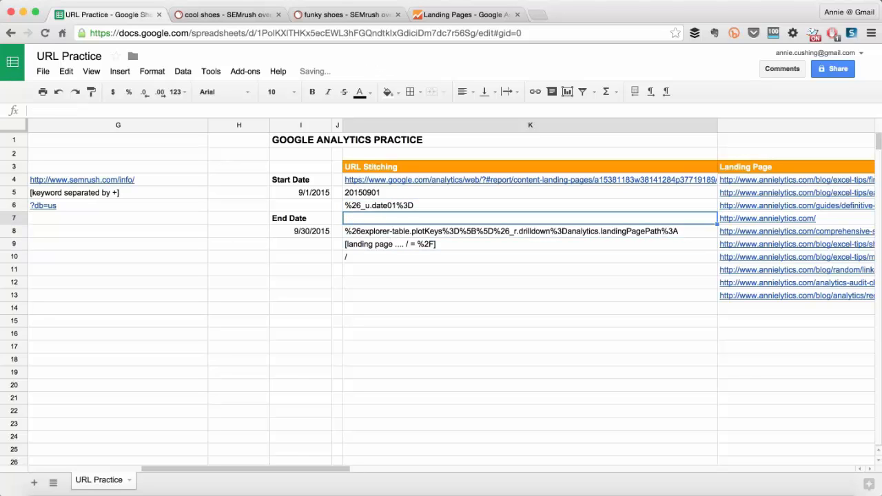
{"action": "type", "text": "=TEXT("}
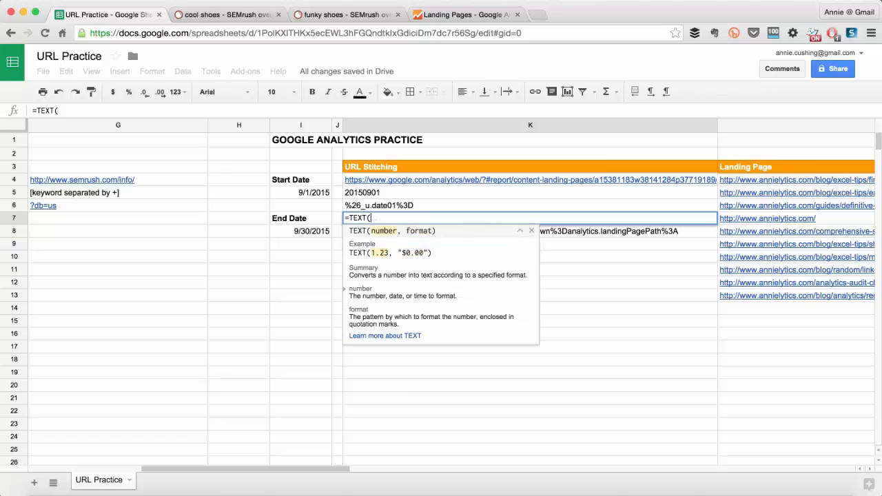
{"action": "left_click", "coordinate": [312, 233]}
{"action": "type", "text": ",\""}
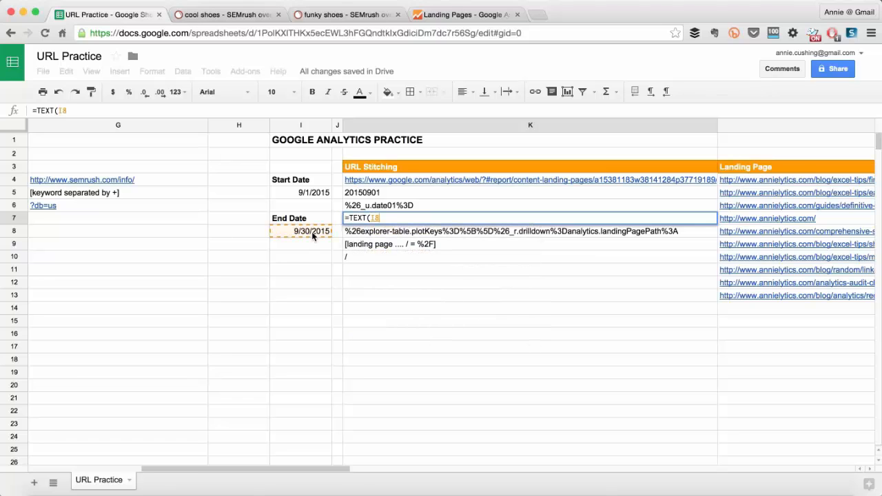
{"action": "type", "text": "yyy"}
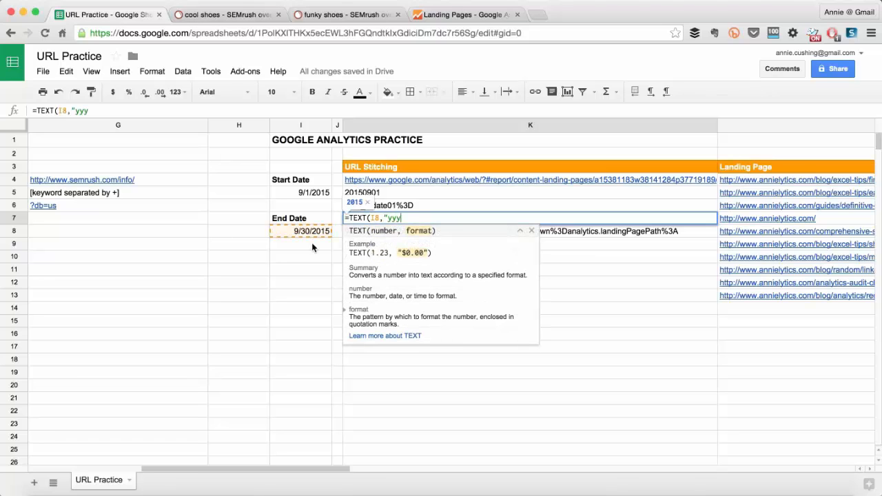
{"action": "type", "text": "yMMdd\")"}
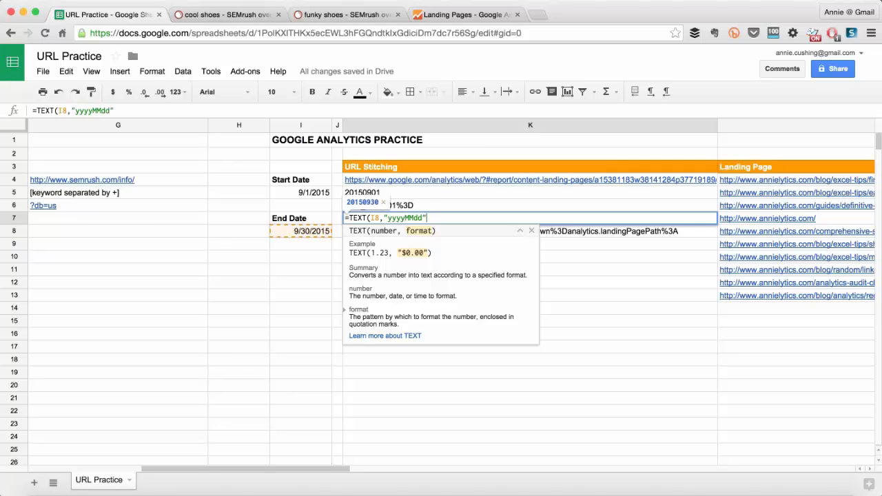
{"action": "key", "text": "Return"}
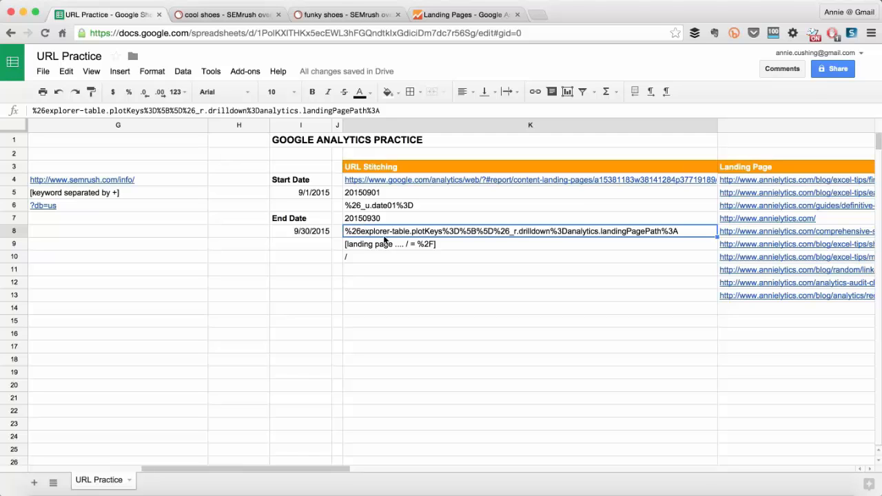
Compare the URLs in the sheet's Landing Page column with the landing page path format in the Google Analytics Landing Pages report.
{"action": "left_click_drag", "start_coordinate": [319, 471], "coordinate": [512, 458]}
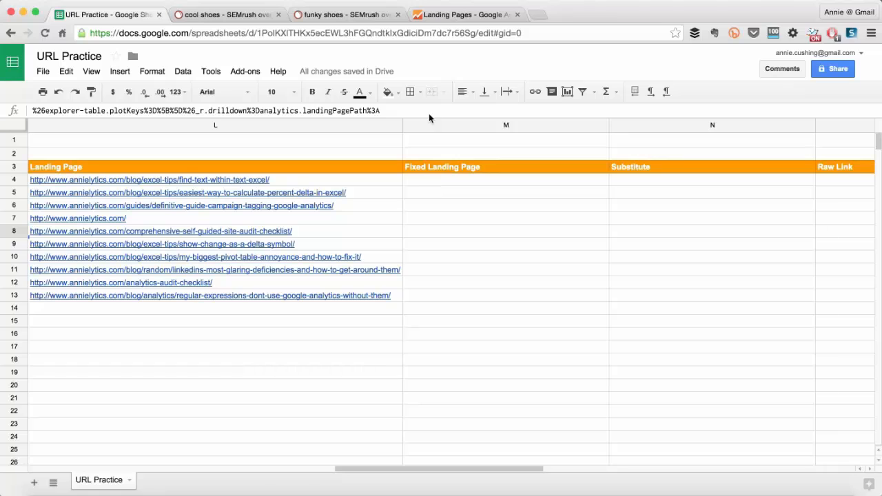
{"action": "left_click", "coordinate": [440, 14]}
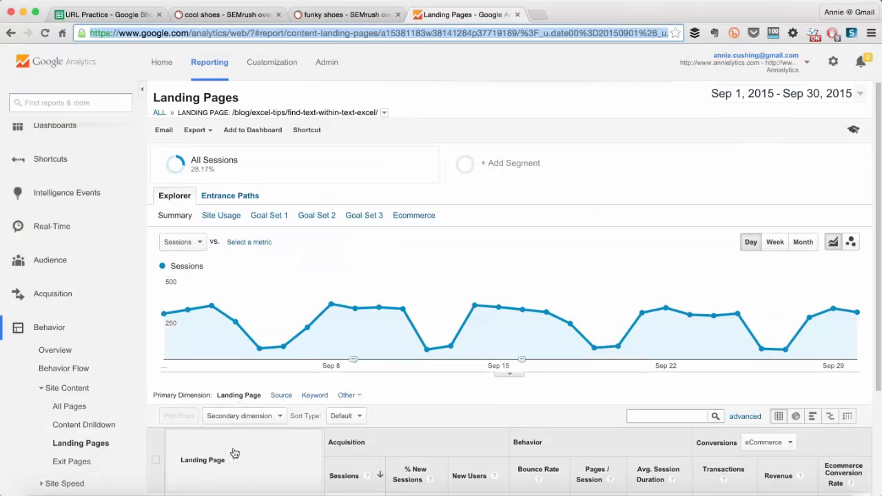
{"action": "scroll", "coordinate": [234, 454], "scroll_direction": "down", "scroll_amount": 2}
{"action": "scroll", "coordinate": [235, 451], "scroll_direction": "down", "scroll_amount": 2}
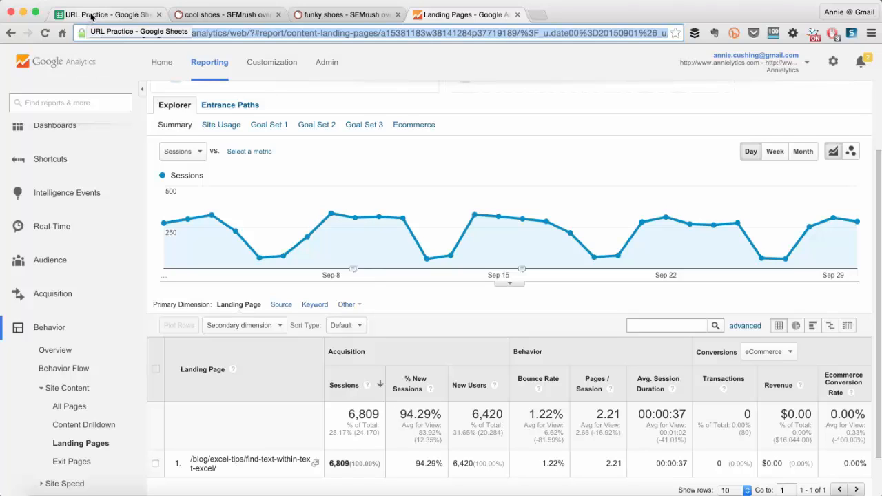
{"action": "left_click", "coordinate": [115, 16]}
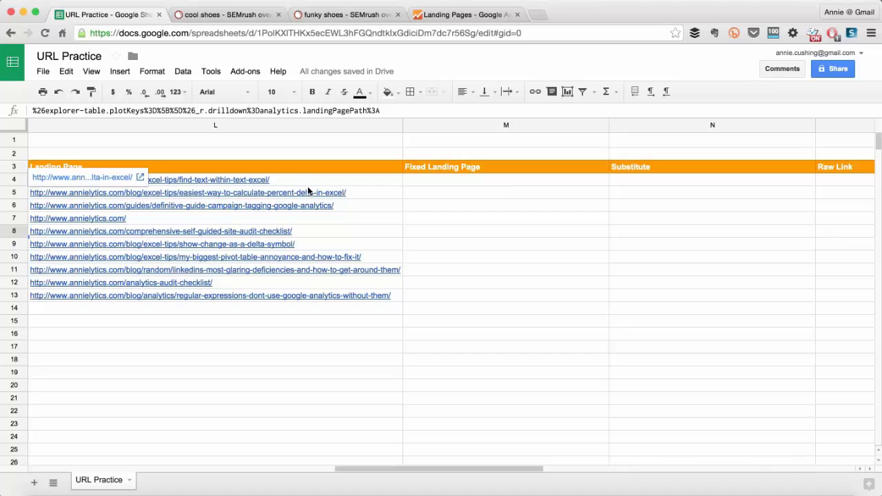
Begin the Fixed Landing Page formula in cell M4 with =RIGHT(L4,LEN(L4), referencing the first landing page URL.
{"action": "left_click", "coordinate": [416, 184]}
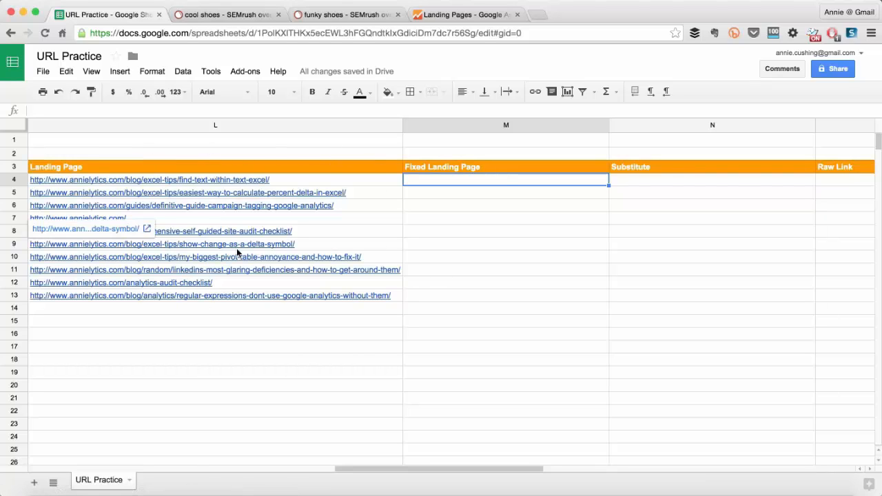
{"action": "type", "text": "="}
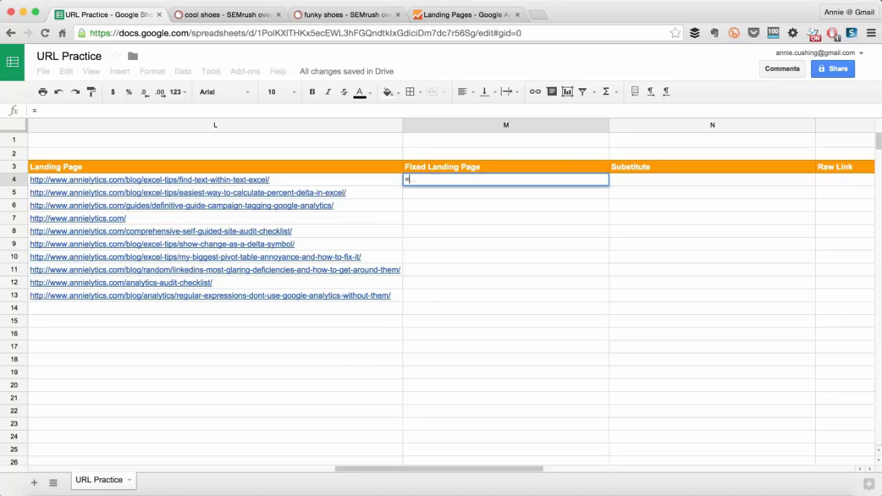
{"action": "type", "text": "RIGHT("}
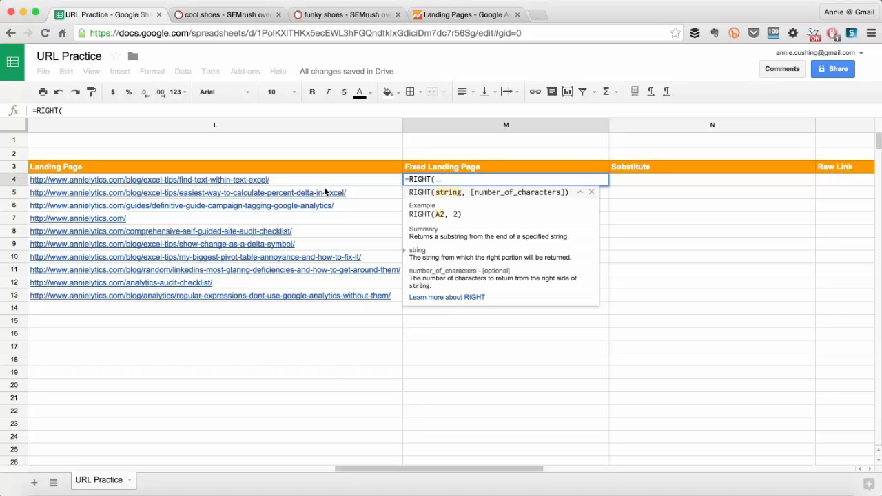
{"action": "left_click", "coordinate": [282, 181]}
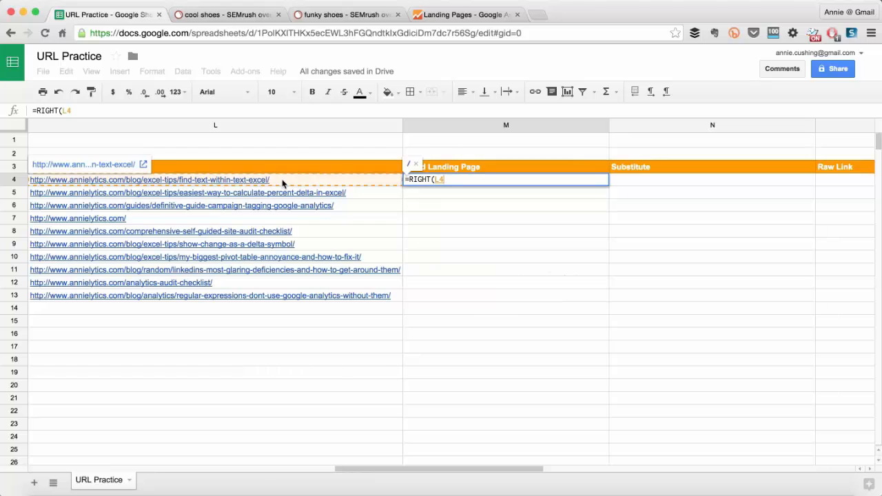
{"action": "type", "text": ","}
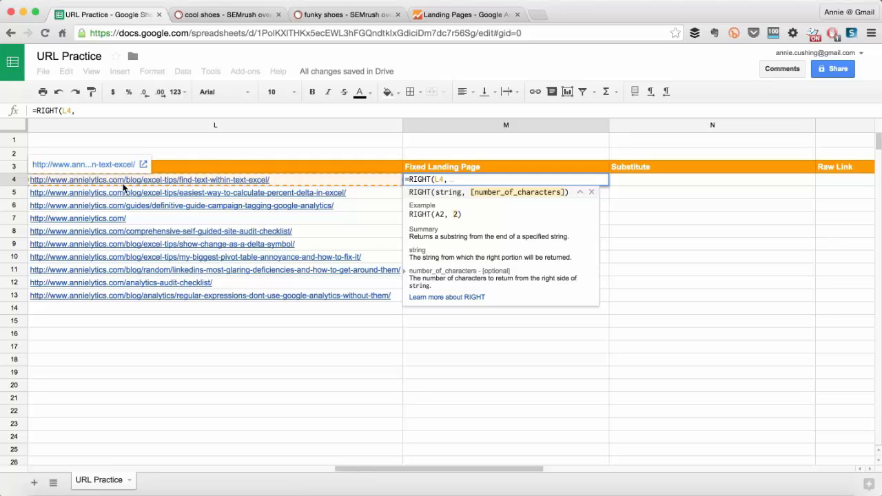
{"action": "type", "text": "LEN("}
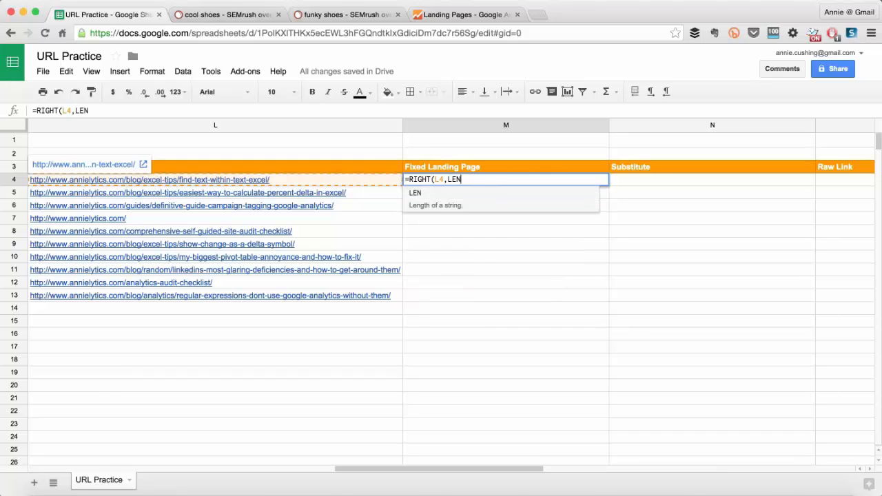
{"action": "left_click", "coordinate": [209, 180]}
{"action": "type", "text": ")"}
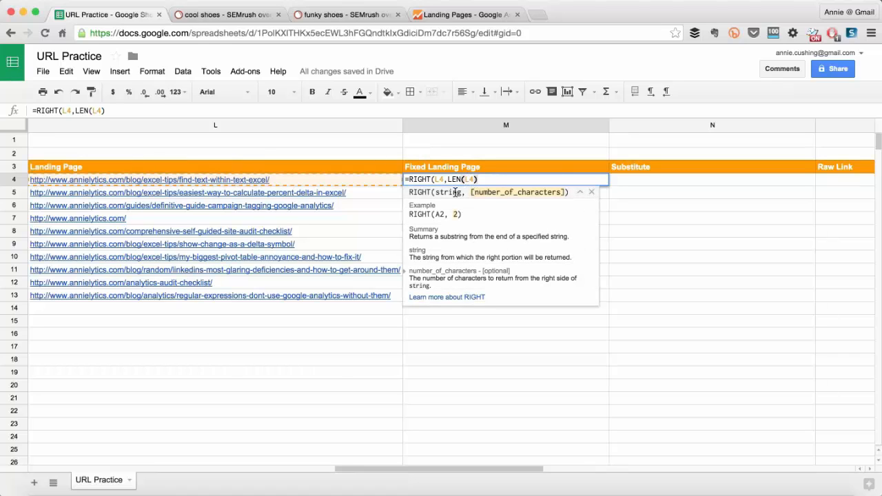
Lock the column of the LEN reference as $L4 in the M4 formula and append a minus sign after LEN($L4).
{"action": "left_click", "coordinate": [470, 180]}
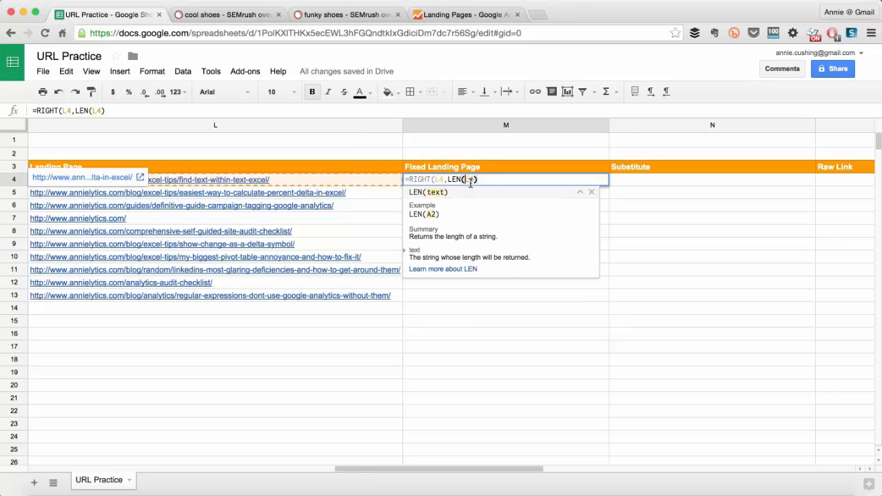
{"action": "type", "text": "$"}
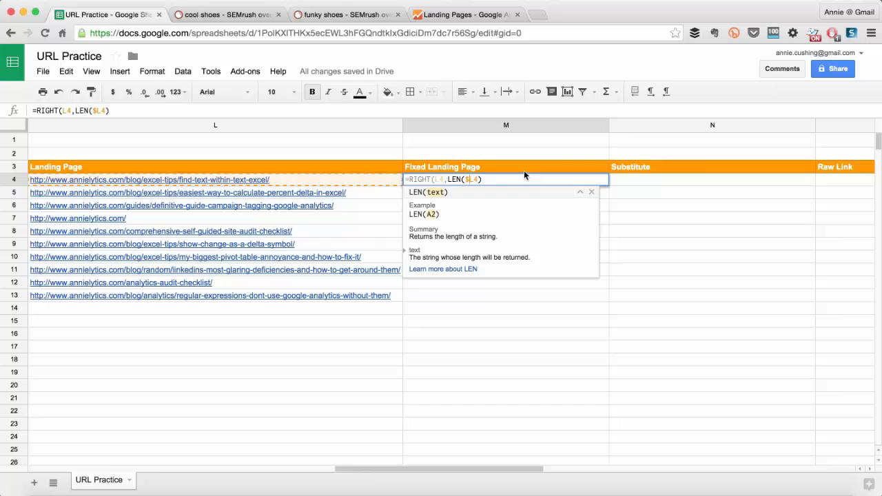
{"action": "left_click", "coordinate": [488, 180]}
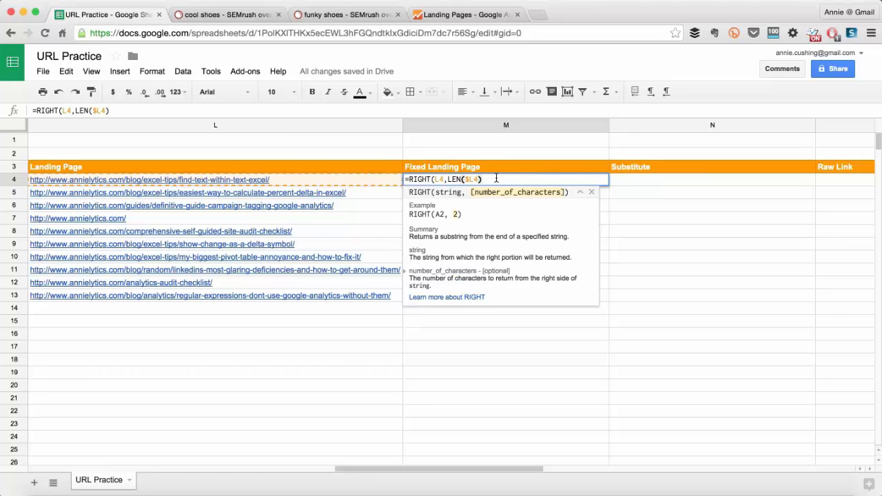
{"action": "type", "text": "-"}
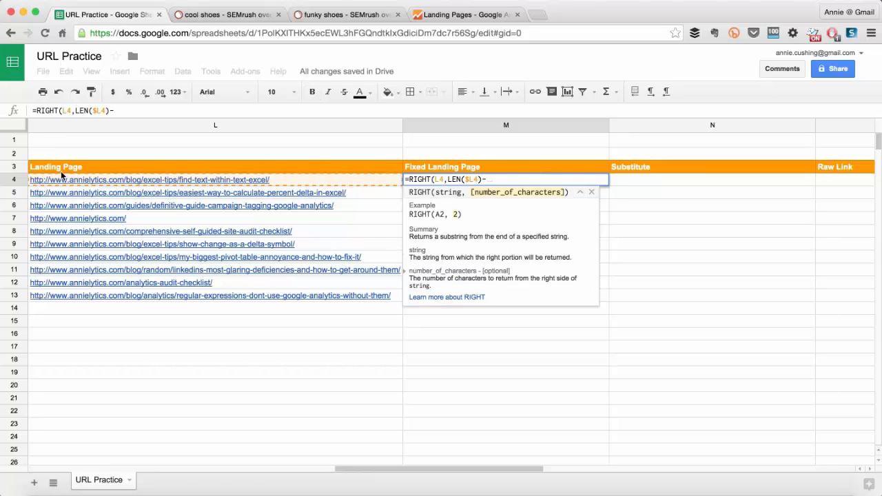
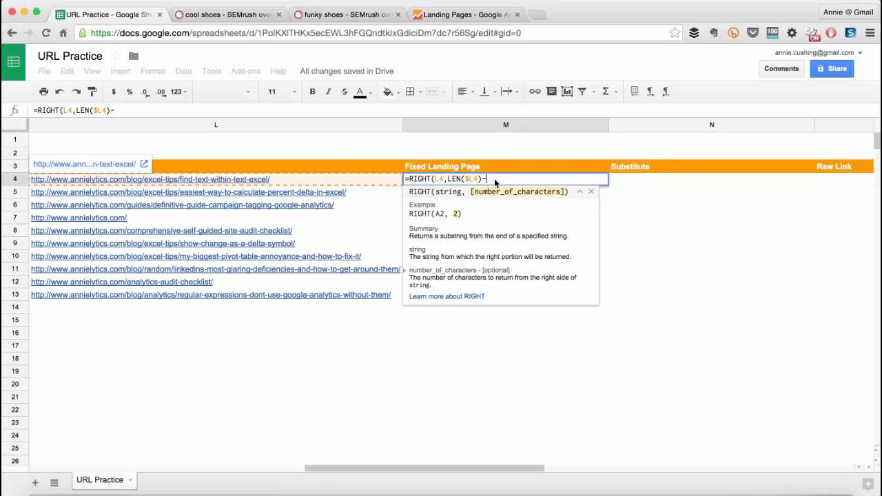
Complete the M4 formula by subtracting SEARCH("/",L4,9) from the length, so it reads =RIGHT(L4,LEN($L4)-SEARCH("/",L4,9)).
{"action": "type", "text": "sear"}
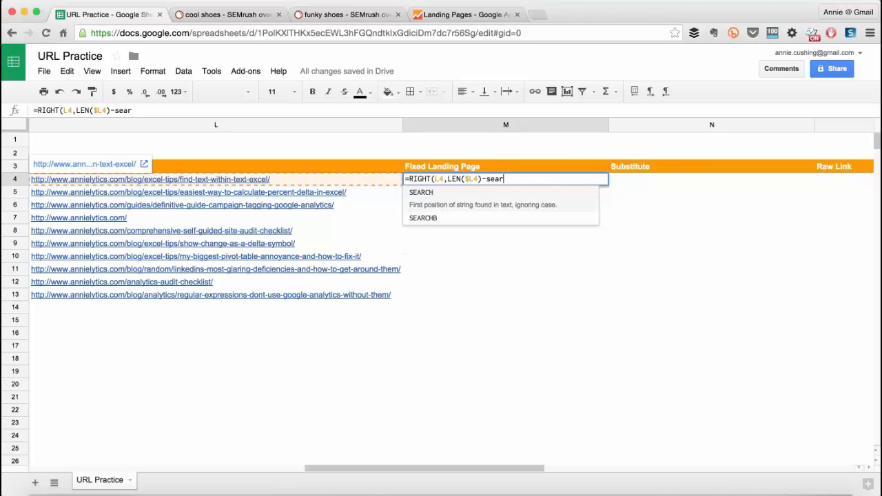
{"action": "key", "text": "Tab"}
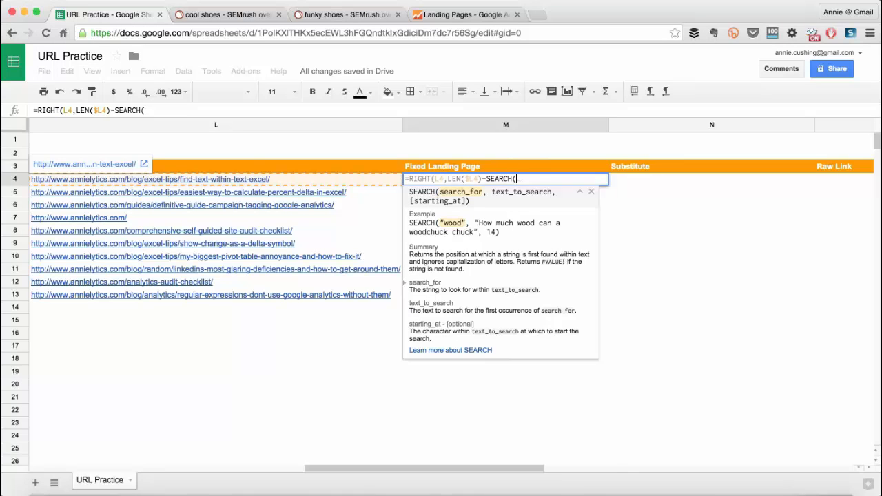
{"action": "type", "text": "\"/\""}
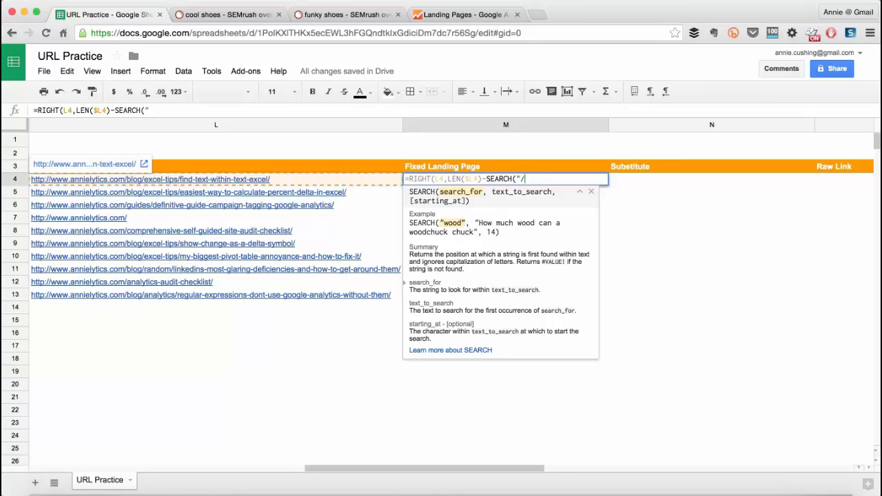
{"action": "type", "text": ","}
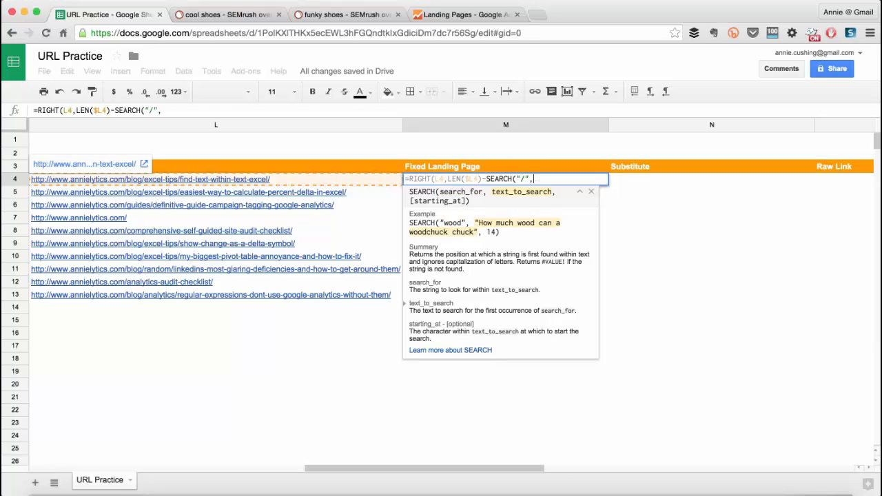
{"action": "type", "text": "L4"}
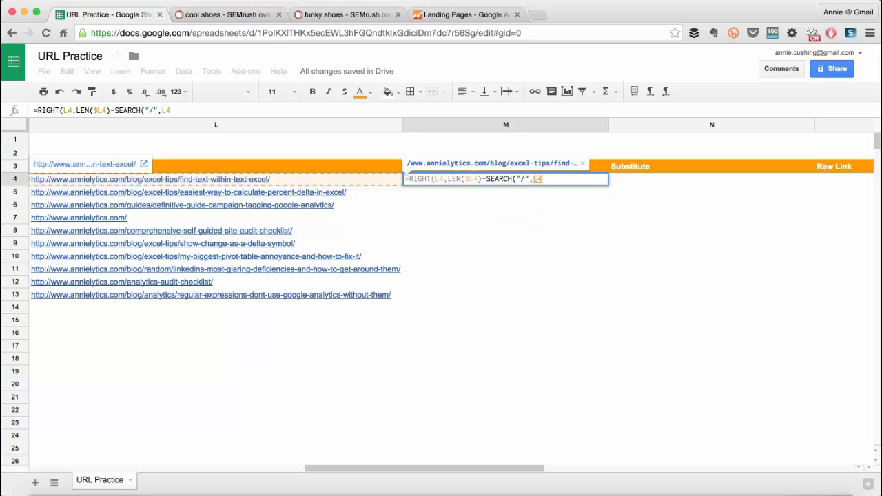
{"action": "type", "text": ","}
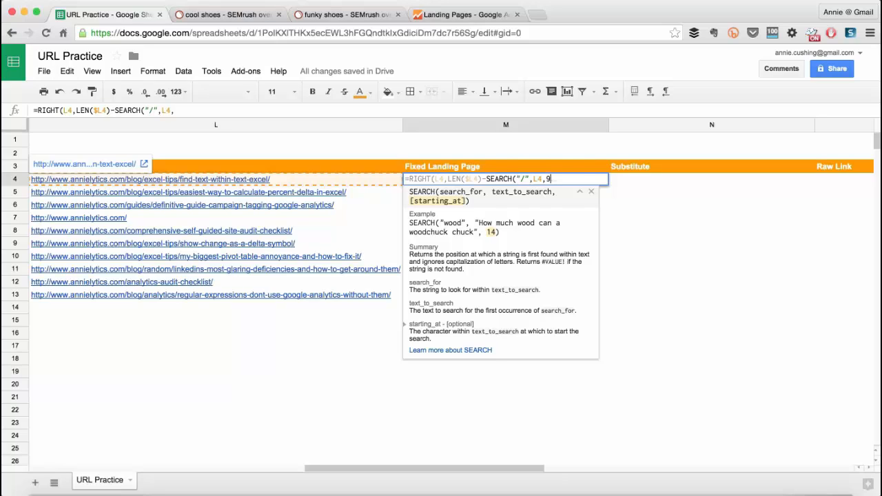
{"action": "type", "text": "9)"}
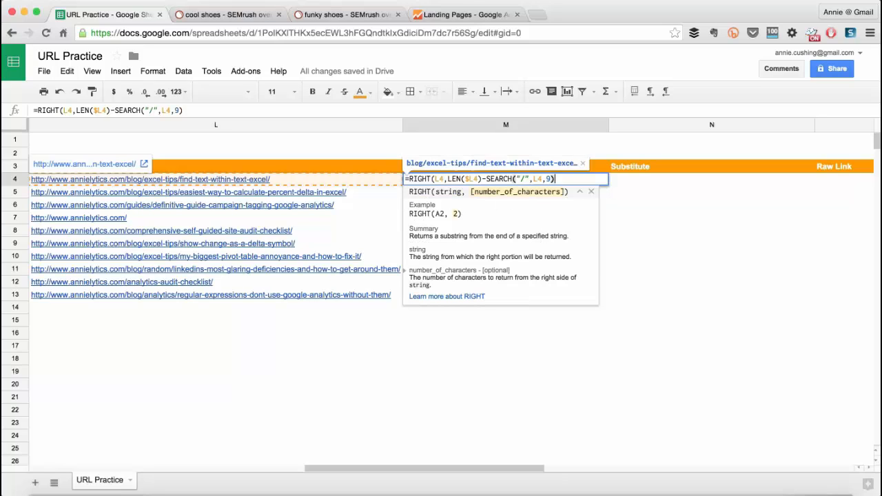
{"action": "type", "text": ")"}
{"action": "key", "text": "Return"}
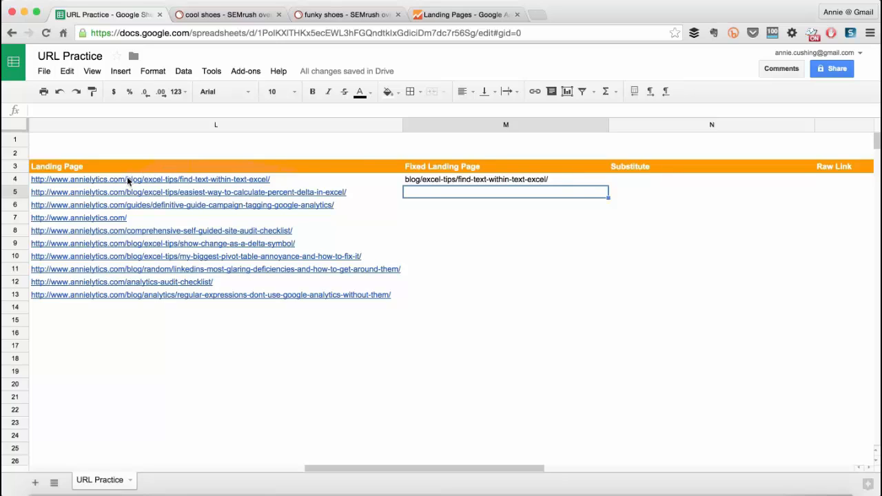
Add +1 after the SEARCH function in the M4 formula and fill the formula down the Fixed Landing Page column through M13.
{"action": "mouse_move", "coordinate": [126, 183]}
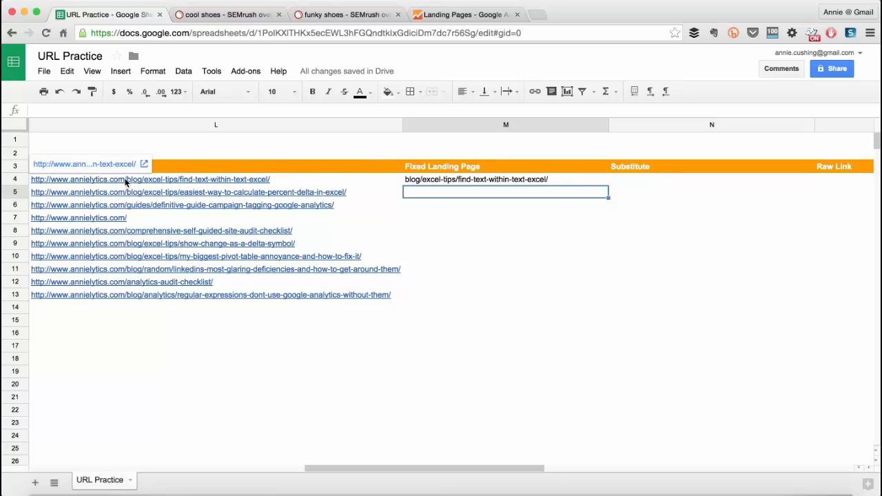
{"action": "left_click", "coordinate": [434, 183]}
{"action": "double_click", "coordinate": [435, 182]}
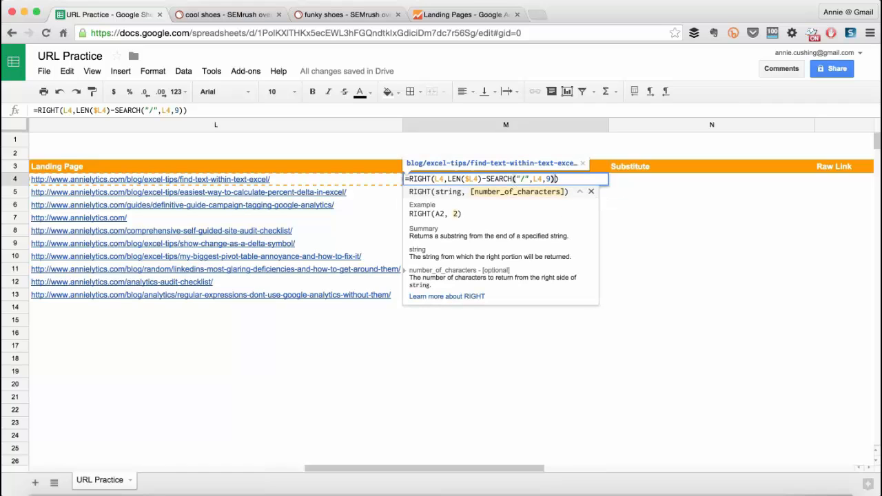
{"action": "type", "text": "+1"}
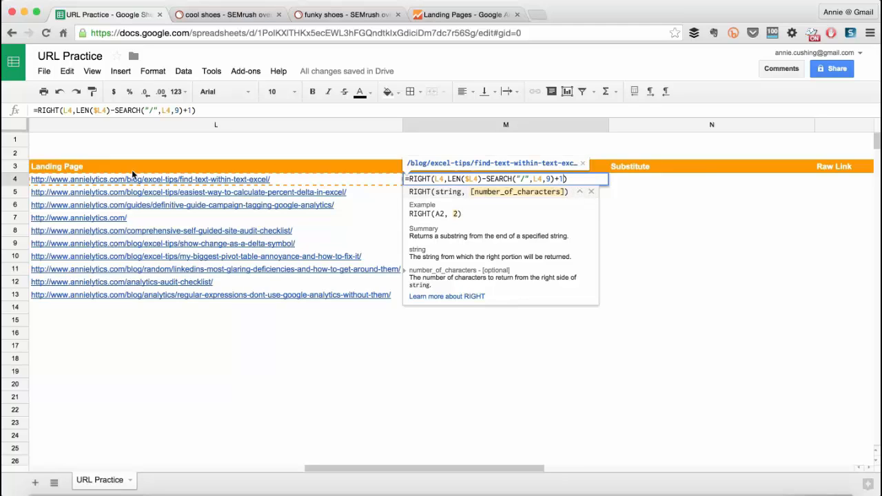
{"action": "mouse_move", "coordinate": [100, 176]}
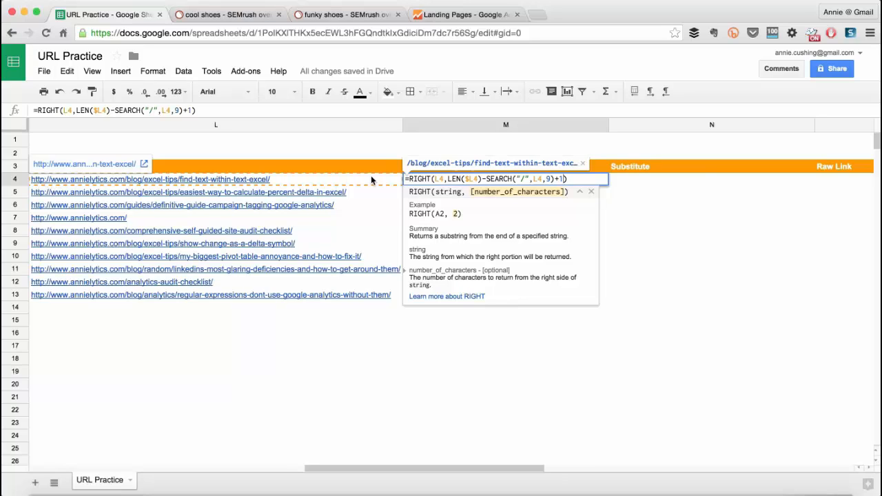
{"action": "key", "text": "Return"}
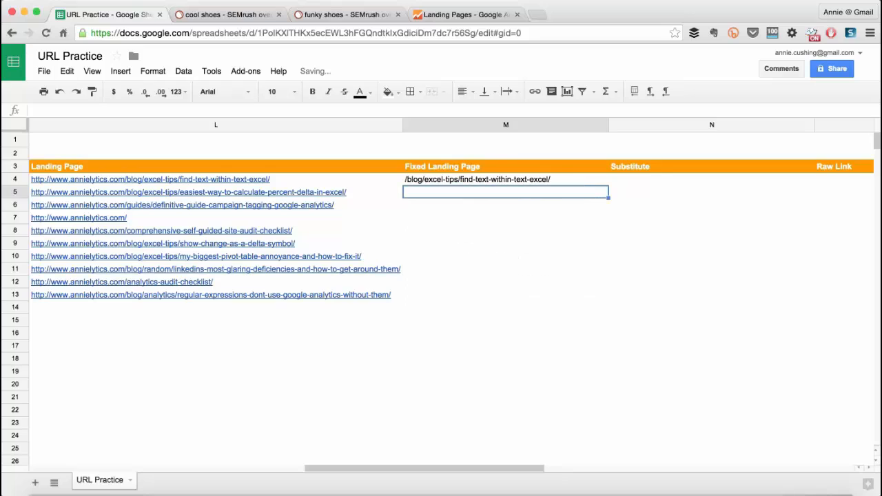
{"action": "left_click", "coordinate": [478, 181]}
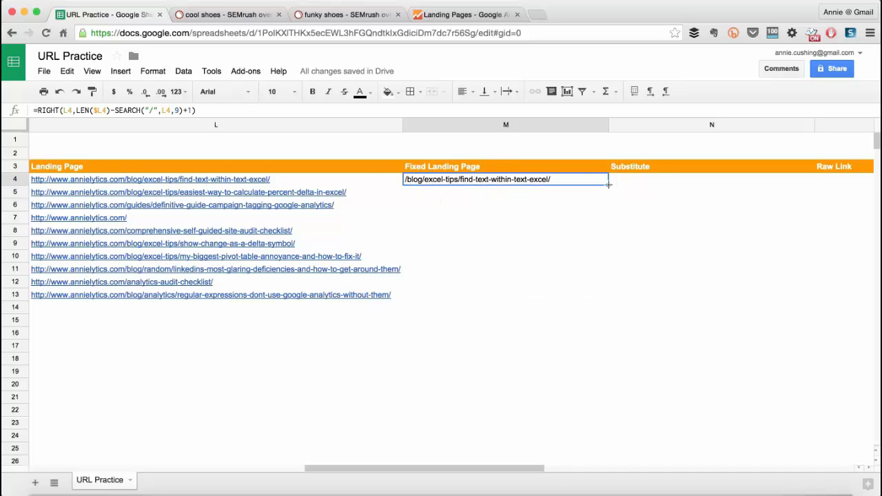
{"action": "double_click", "coordinate": [609, 184]}
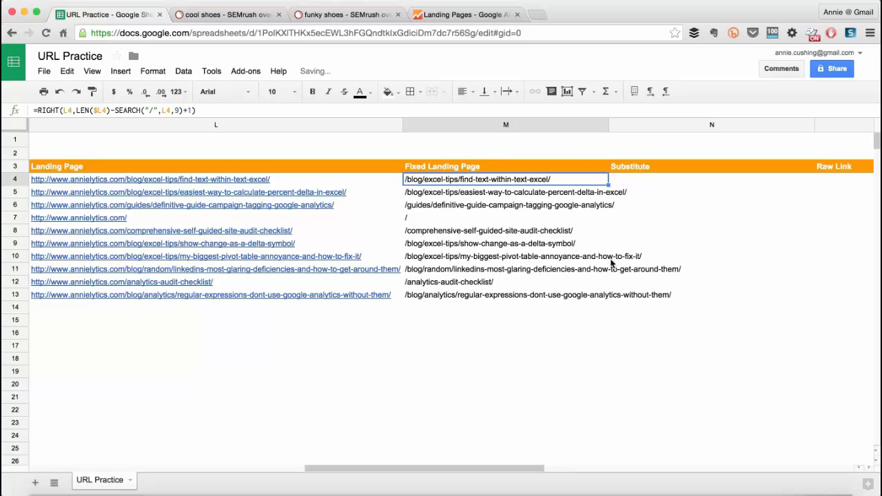
Begin a SUBSTITUTE formula in cell N4 of the Substitute column with M4 as the text to search.
{"action": "left_click_drag", "start_coordinate": [504, 470], "coordinate": [631, 456]}
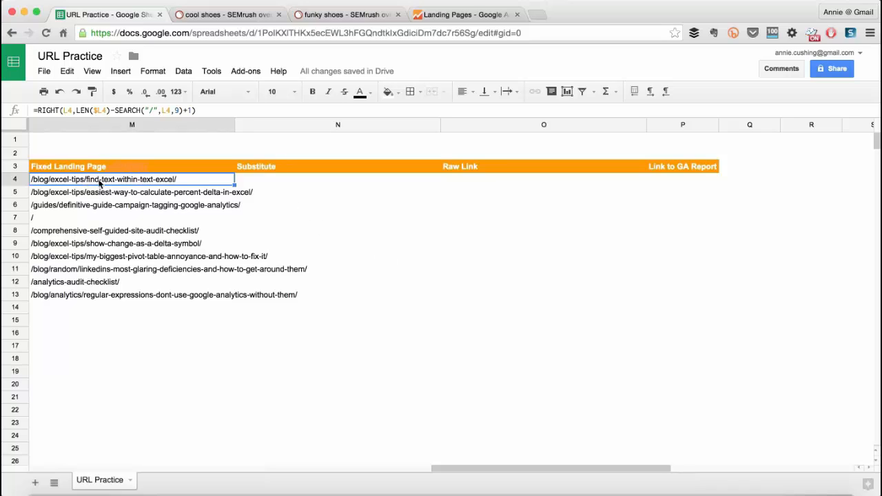
{"action": "left_click", "coordinate": [250, 182]}
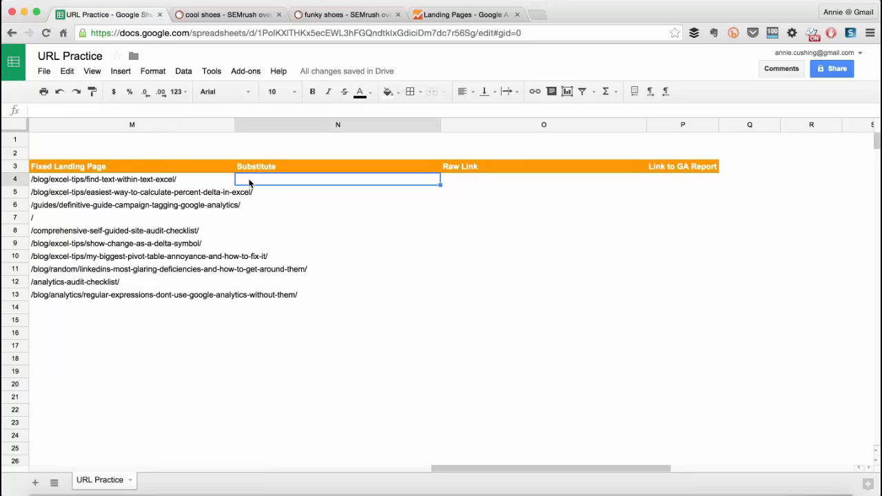
{"action": "type", "text": "=s"}
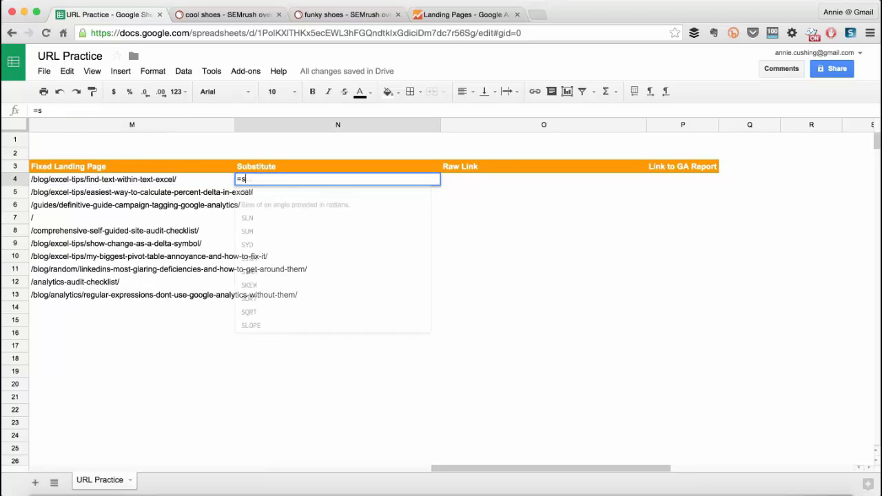
{"action": "type", "text": "ubst"}
{"action": "key", "text": "Tab"}
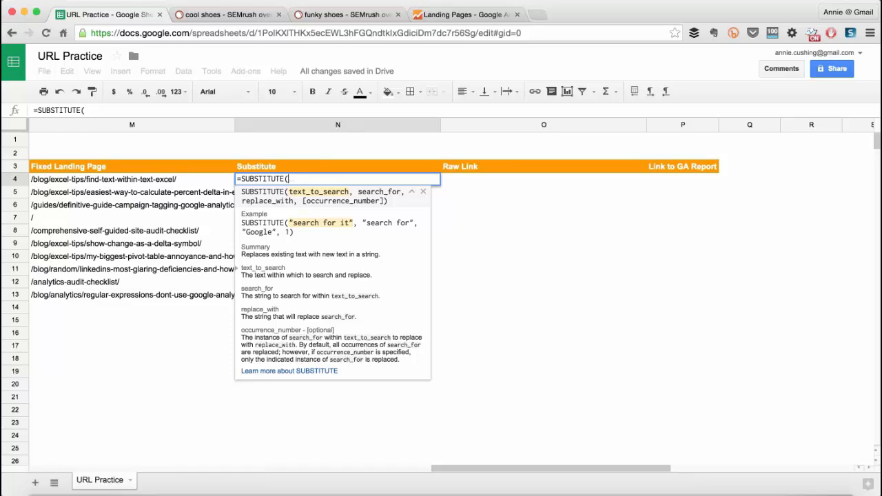
{"action": "left_click", "coordinate": [193, 180]}
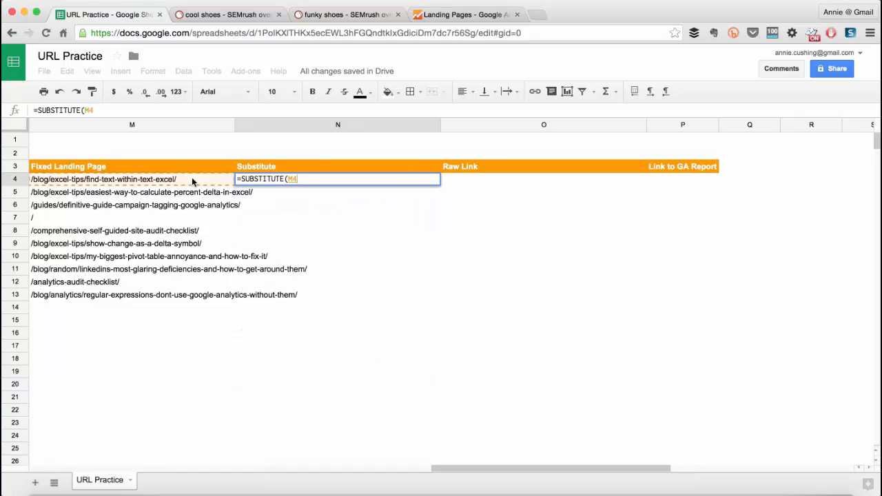
{"action": "type", "text": ","}
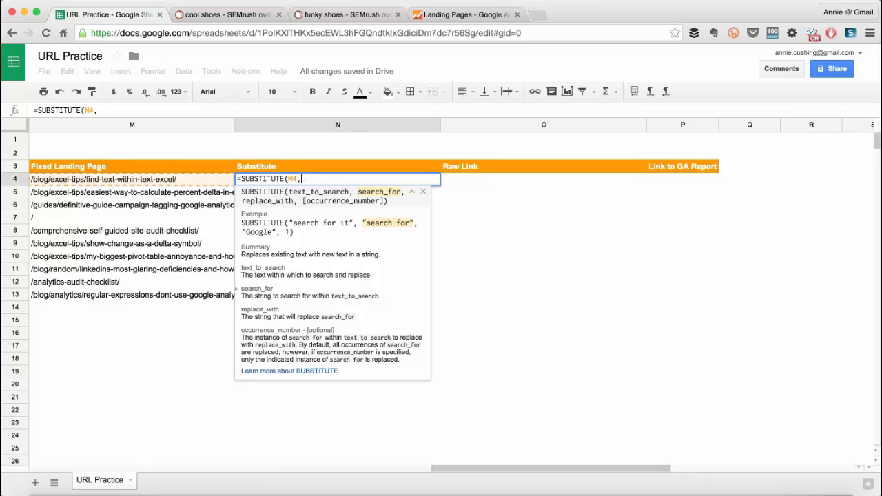
{"action": "type", "text": "\"/"}
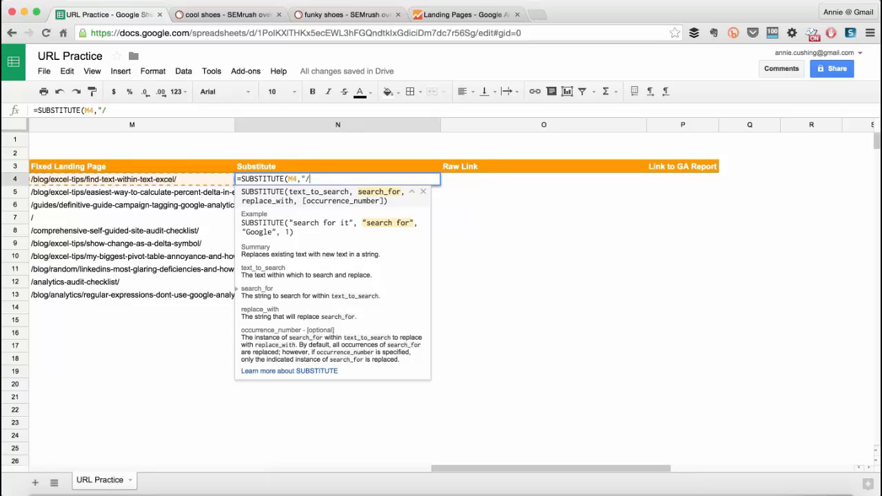
{"action": "type", "text": "\","}
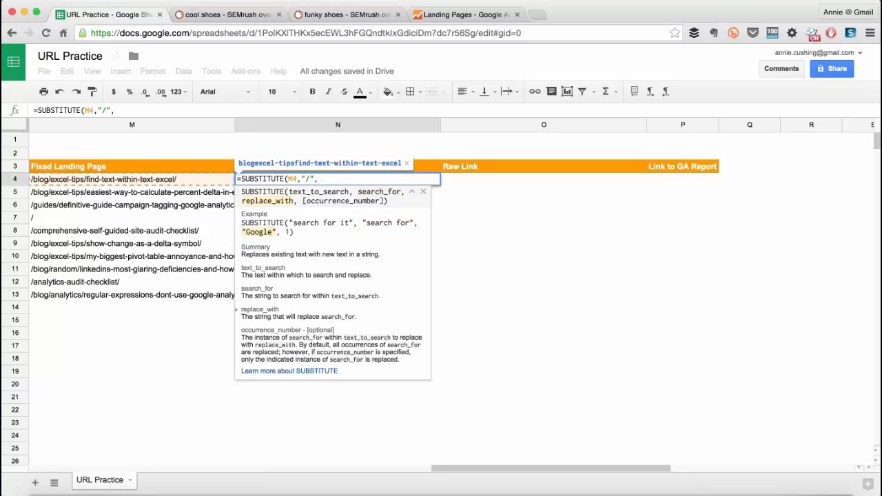
{"action": "type", "text": "\"%2F"}
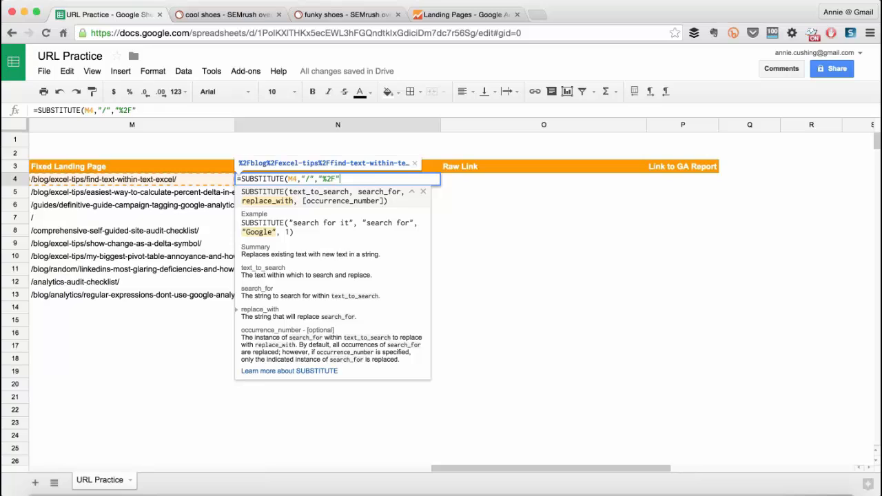
{"action": "type", "text": "\")"}
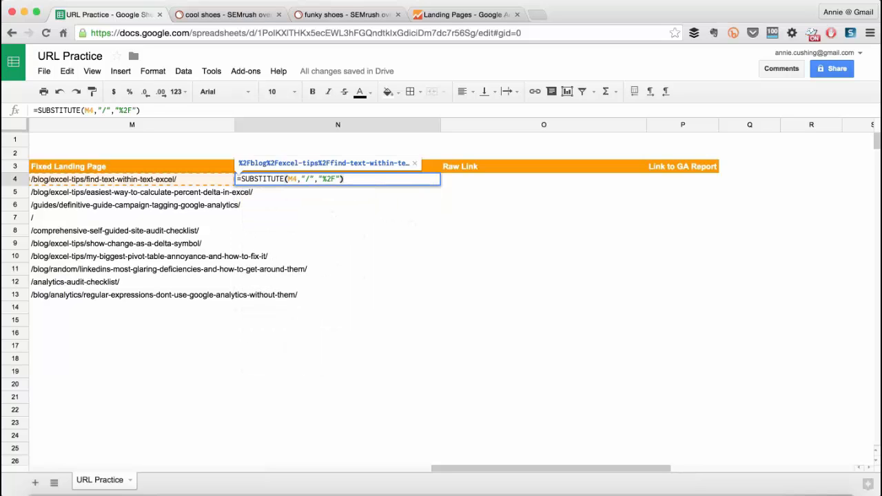
Finish the N4 formula as =SUBSTITUTE(M4,"/","%2F") and fill it down the Substitute column through N13.
{"action": "key", "text": "Return"}
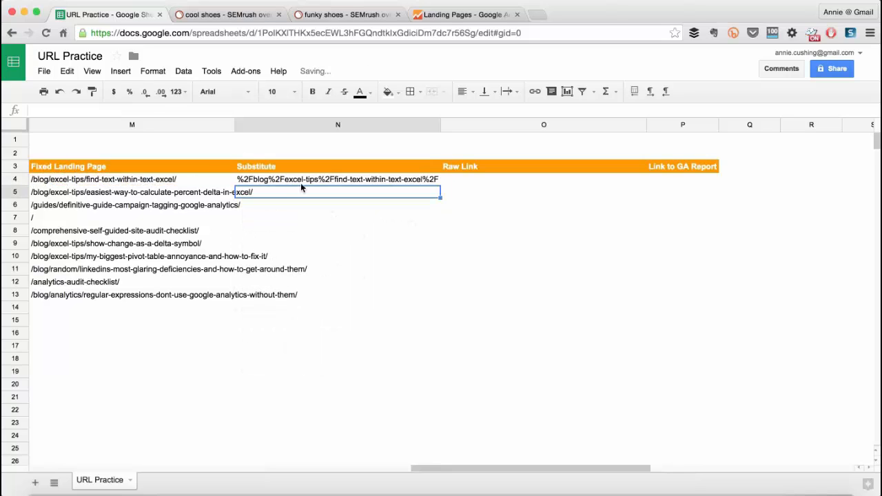
{"action": "left_click", "coordinate": [427, 183]}
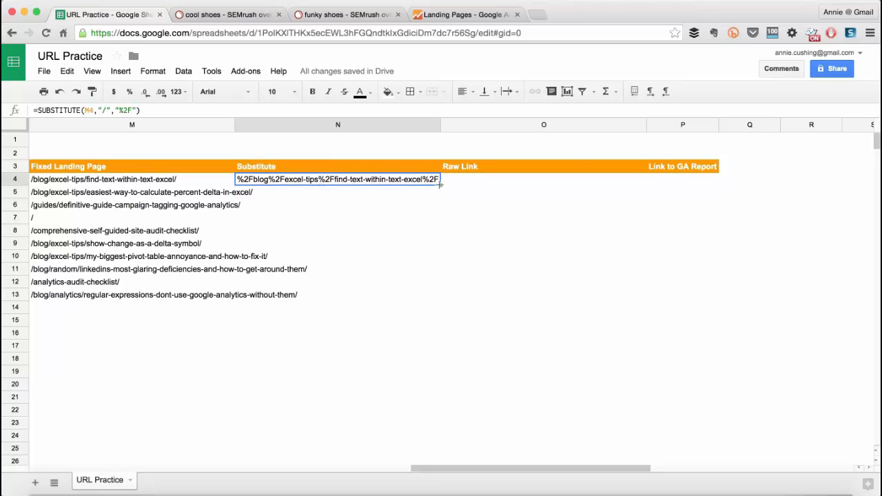
{"action": "double_click", "coordinate": [439, 183]}
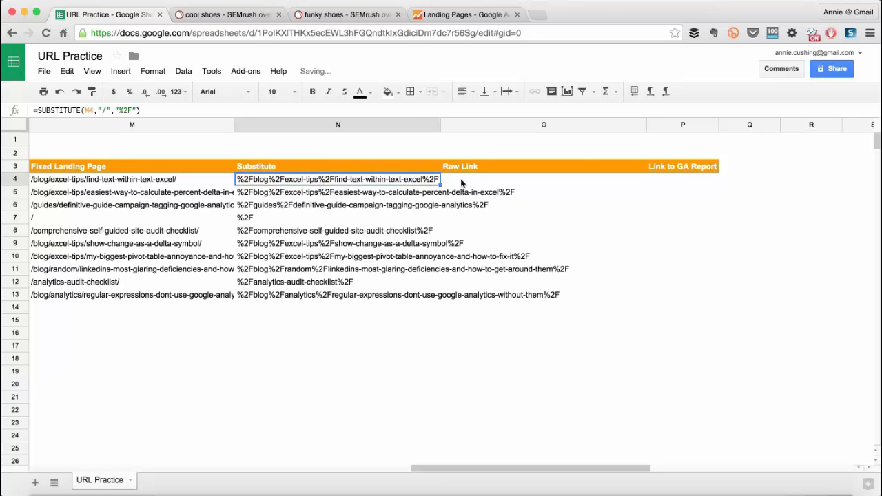
Begin the Raw Link formula in cell O4 by joining the first two URL Stitching cells as absolute references, =$K$4&$K$5&.
{"action": "left_click", "coordinate": [461, 182]}
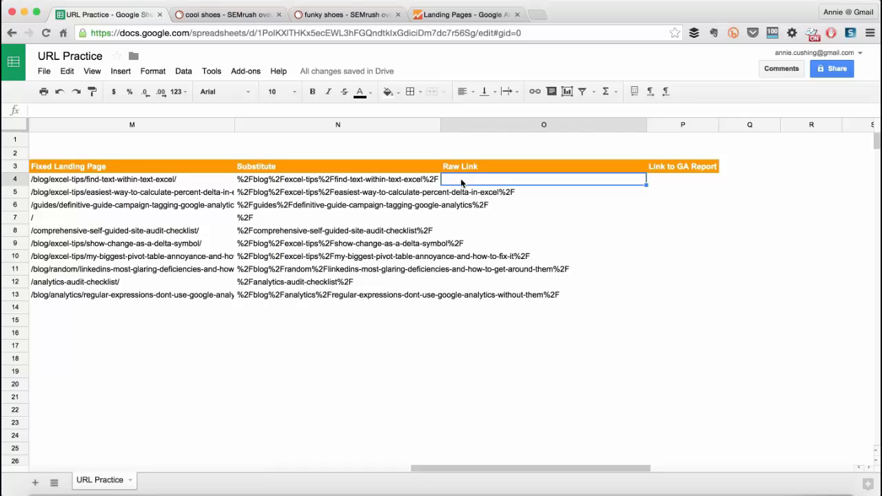
{"action": "type", "text": "="}
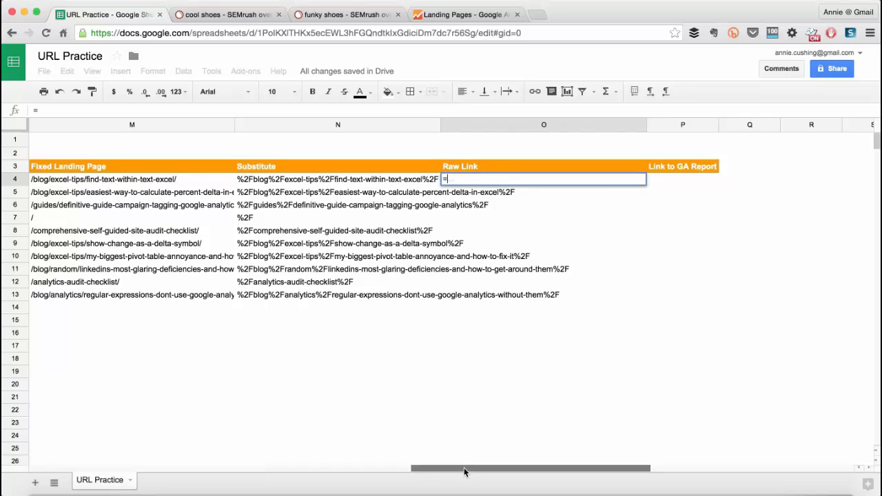
{"action": "left_click_drag", "start_coordinate": [464, 471], "coordinate": [214, 423]}
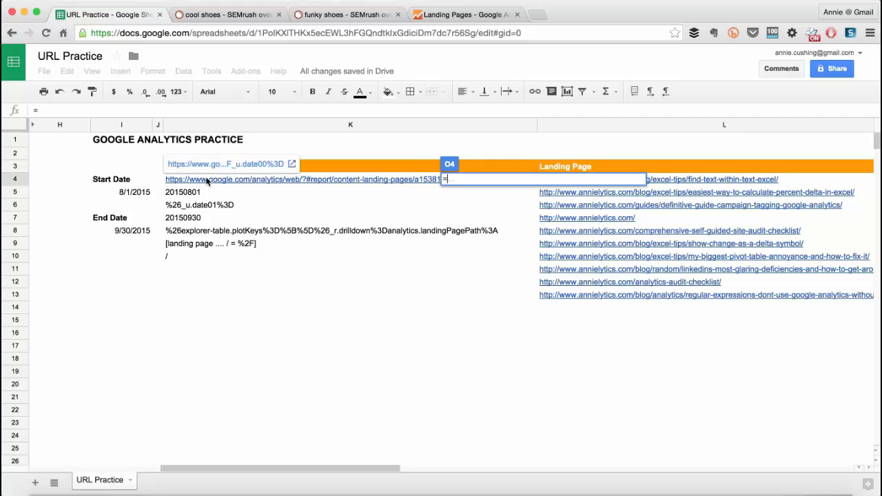
{"action": "left_click_drag", "start_coordinate": [315, 473], "coordinate": [598, 457]}
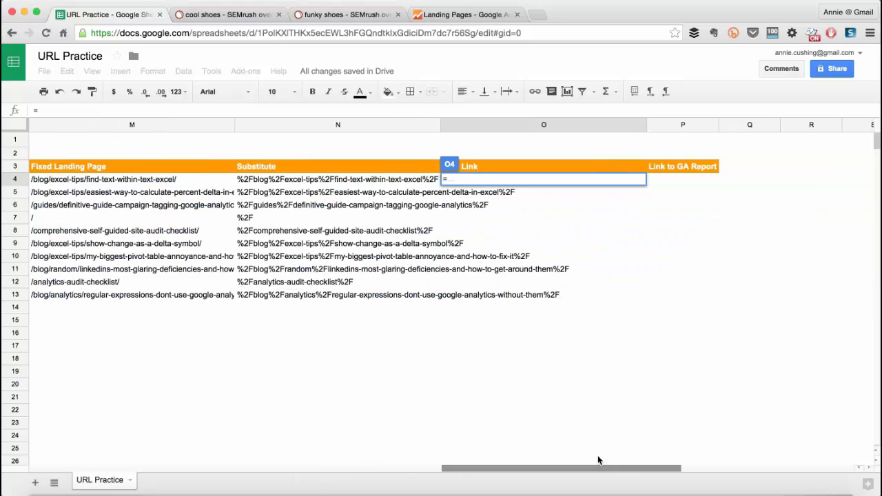
{"action": "left_click_drag", "start_coordinate": [452, 469], "coordinate": [233, 469]}
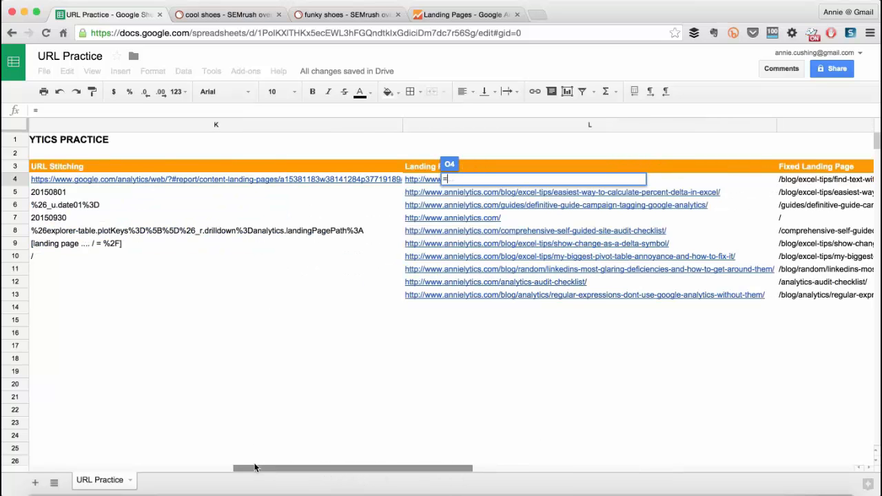
{"action": "left_click", "coordinate": [46, 180]}
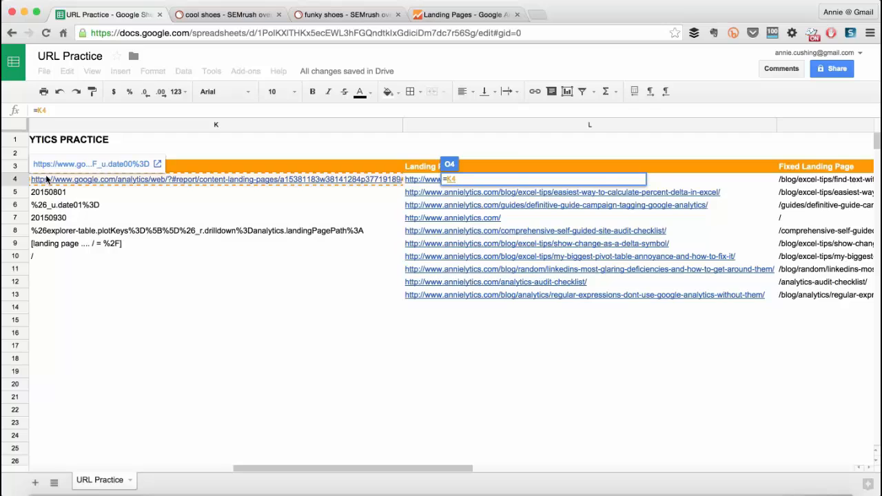
{"action": "key", "text": "F4"}
{"action": "type", "text": "&"}
{"action": "left_click", "coordinate": [56, 196]}
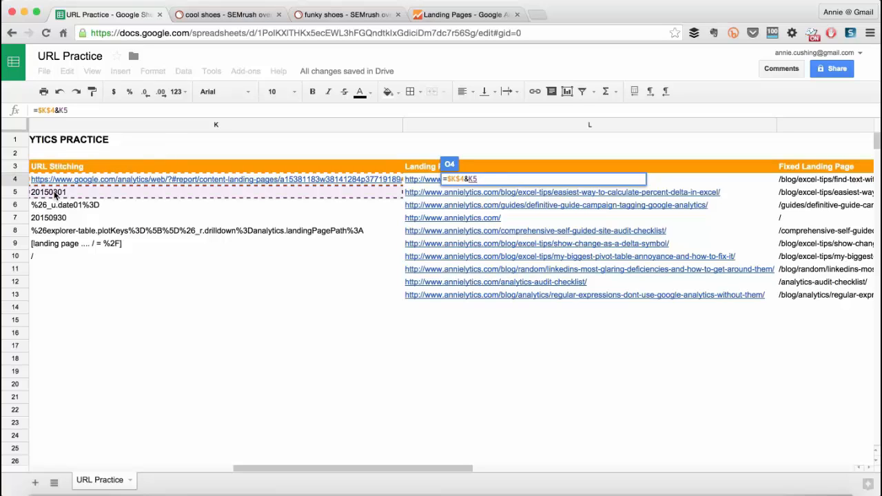
{"action": "key", "text": "F4"}
{"action": "type", "text": "&"}
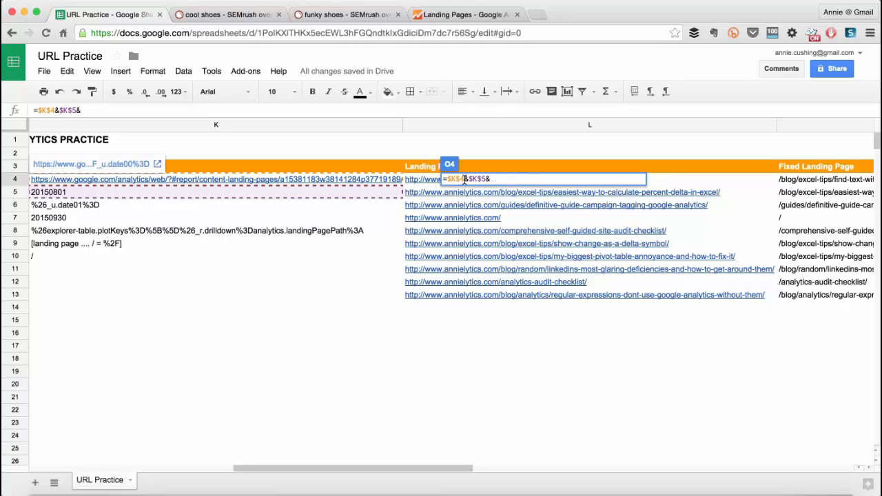
Extend the O4 formula with the absolute references $K$6, $K$7 and $K$8, joined by ampersands.
{"action": "left_click_drag", "start_coordinate": [466, 180], "coordinate": [482, 179]}
{"action": "key", "text": "super+c"}
{"action": "left_click", "coordinate": [494, 178]}
{"action": "key", "text": "super+v"}
{"action": "type", "text": "6"}
{"action": "key", "text": "super+v"}
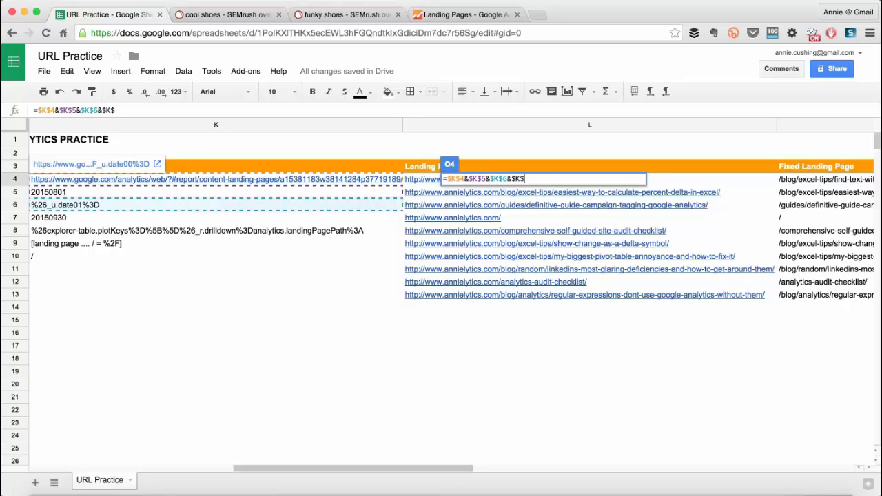
{"action": "type", "text": "7"}
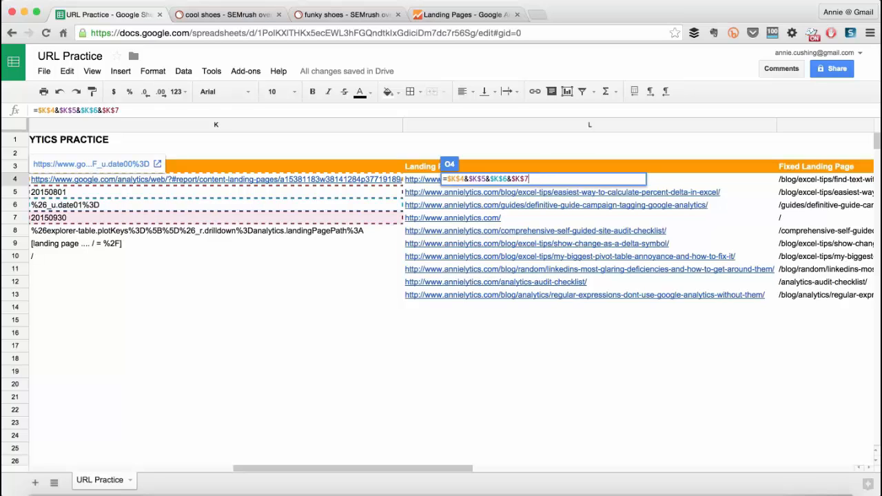
{"action": "key", "text": "super+v"}
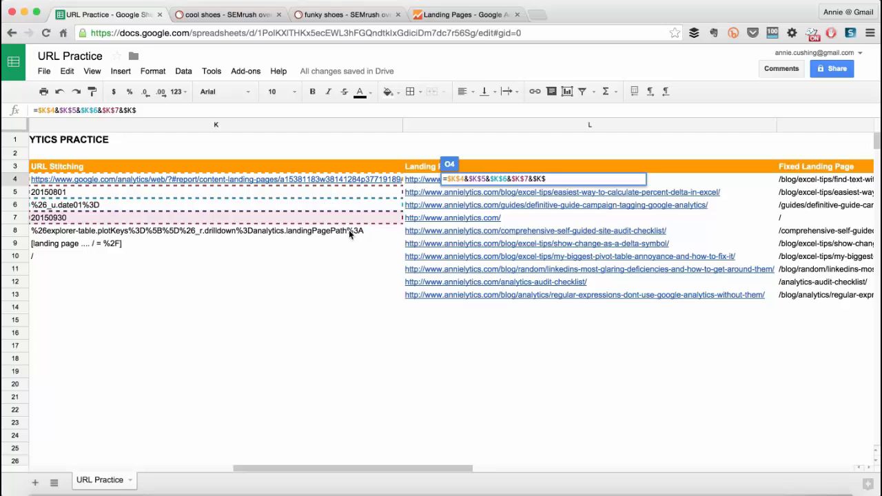
{"action": "type", "text": "8"}
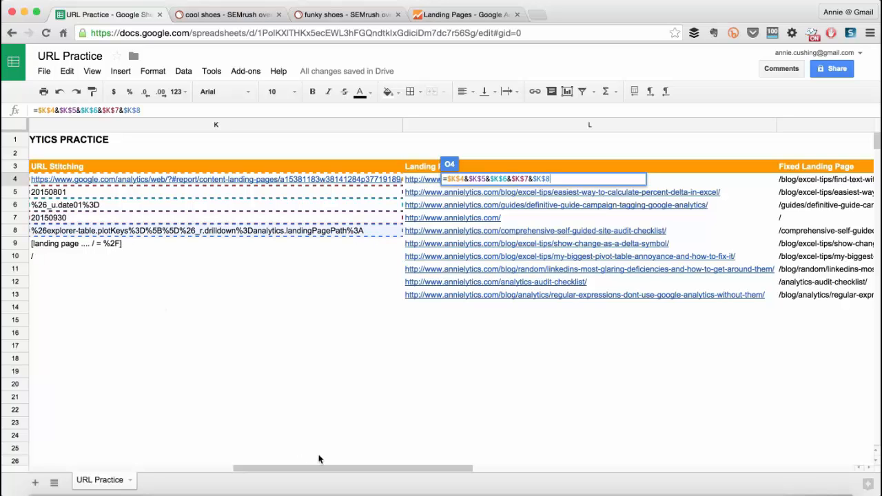
{"action": "left_click_drag", "start_coordinate": [320, 468], "coordinate": [562, 470]}
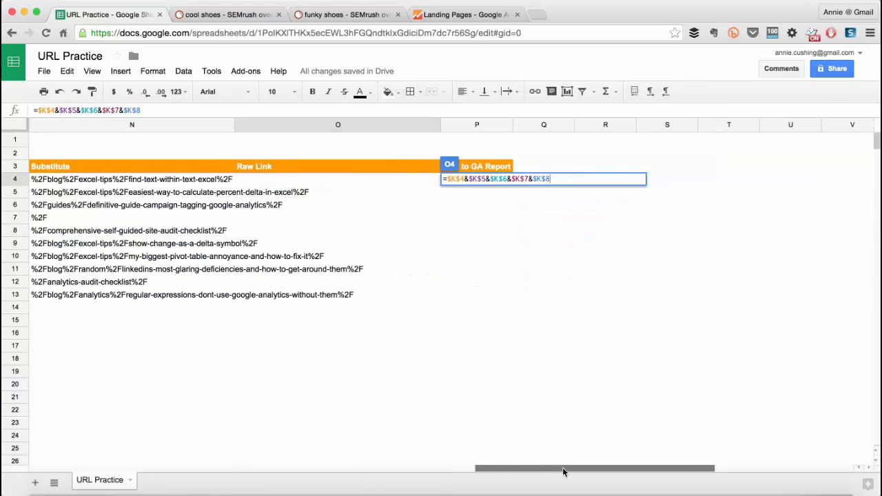
{"action": "left_click", "coordinate": [167, 180]}
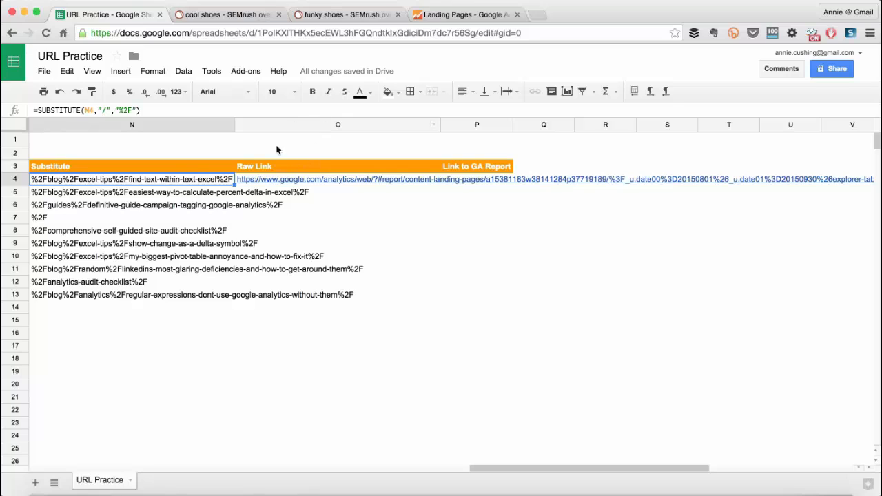
Append the substituted landing page reference N4 and the closing slash reference $K$10 to the O4 formula as &N4&&$K$10.
{"action": "left_click", "coordinate": [275, 178]}
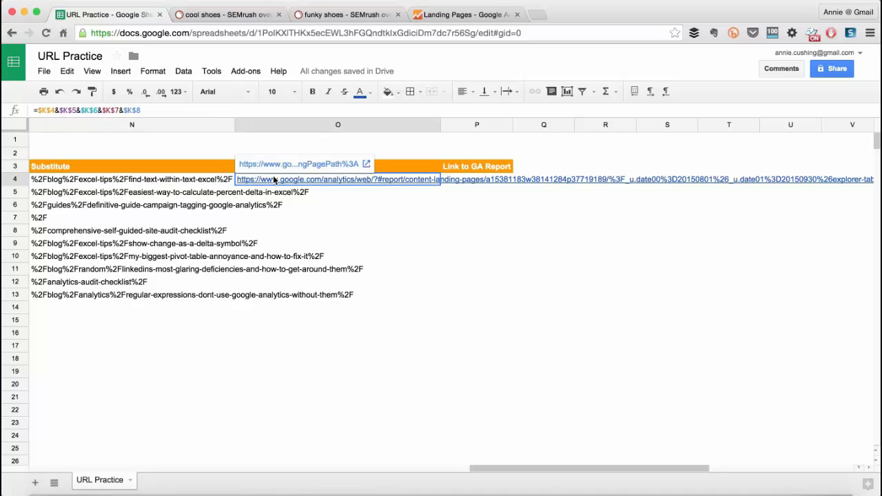
{"action": "double_click", "coordinate": [309, 179]}
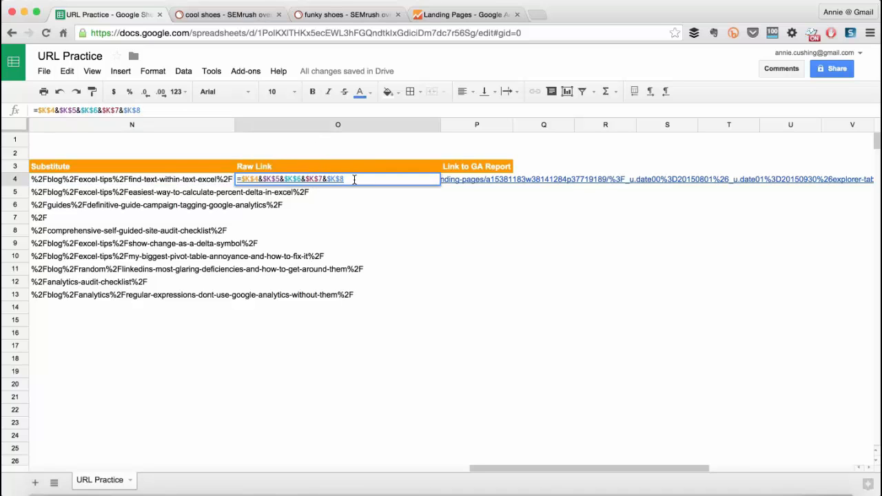
{"action": "type", "text": "&"}
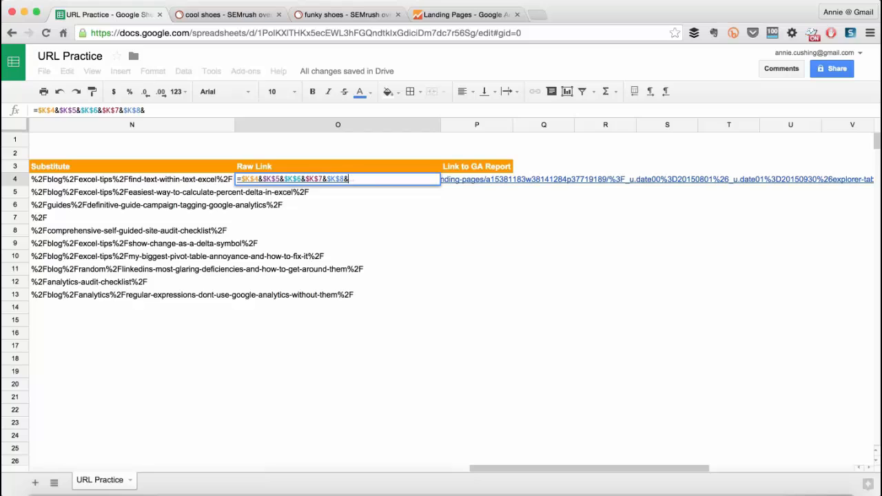
{"action": "left_click", "coordinate": [223, 183]}
{"action": "type", "text": "&"}
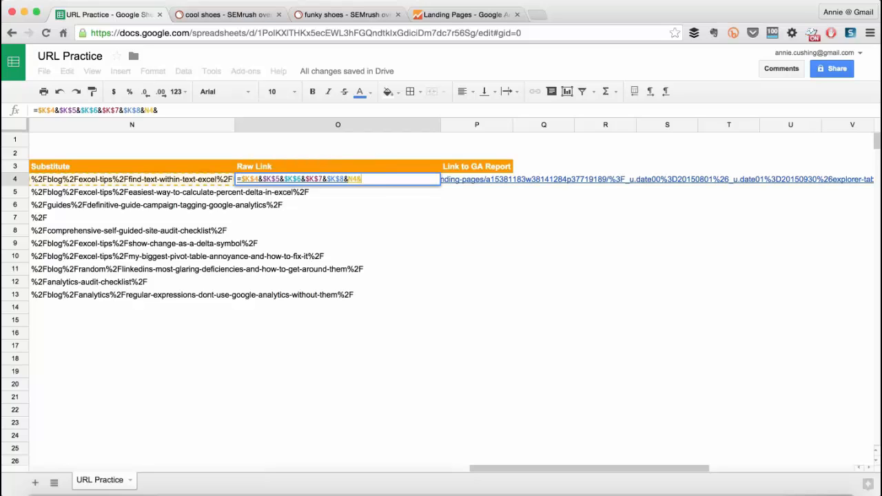
{"action": "type", "text": "&$K$"}
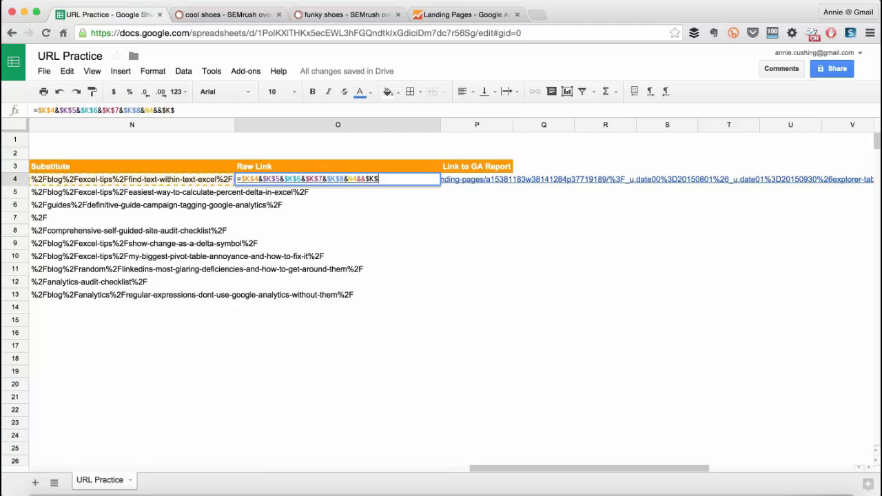
{"action": "type", "text": "10"}
{"action": "key", "text": "Return"}
Remove the duplicate ampersand from the O4 formula so it reads =$K$4&$K$5&$K$6&$K$7&$K$8&N4&$K$10.
{"action": "double_click", "coordinate": [321, 179]}
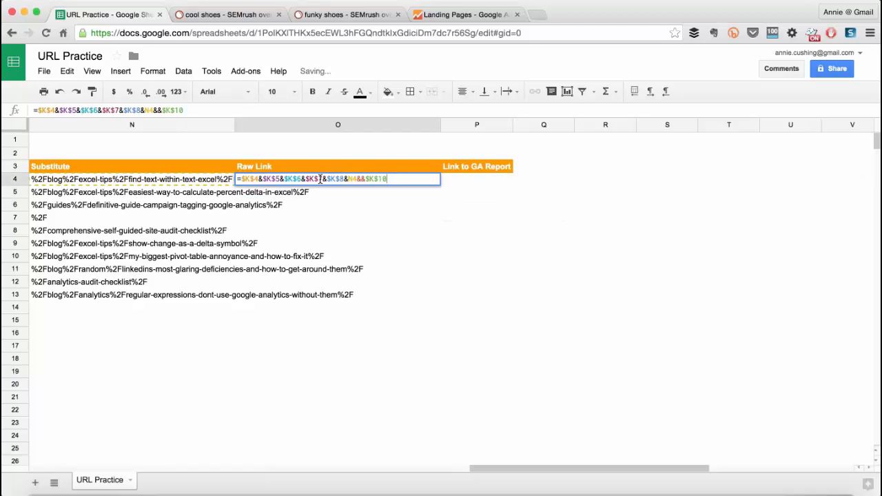
{"action": "left_click", "coordinate": [360, 179]}
{"action": "key", "text": "BackSpace"}
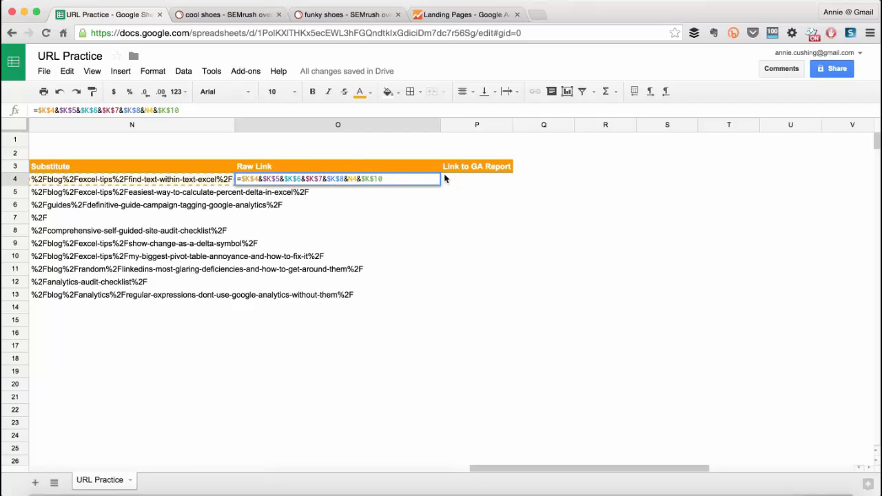
{"action": "left_click", "coordinate": [402, 178]}
{"action": "key", "text": "Return"}
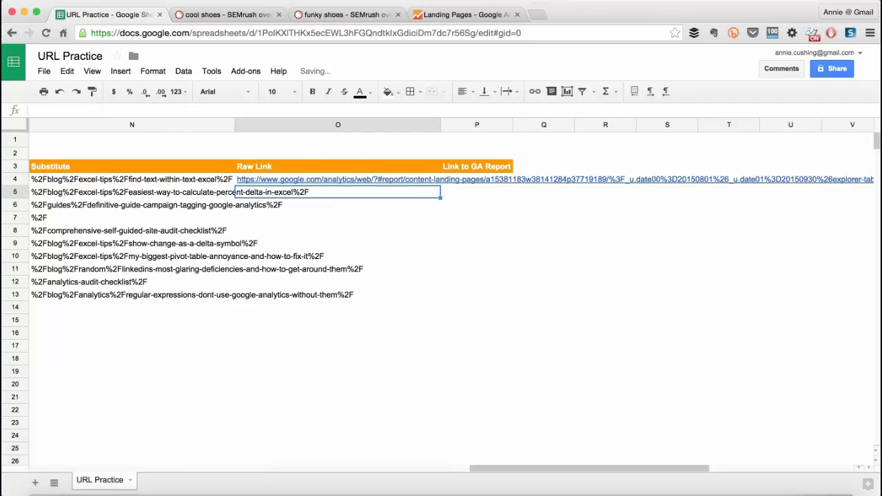
Open the raw link in O4 in Google Analytics and check the landing page and date range of its report.
{"action": "left_click", "coordinate": [344, 180]}
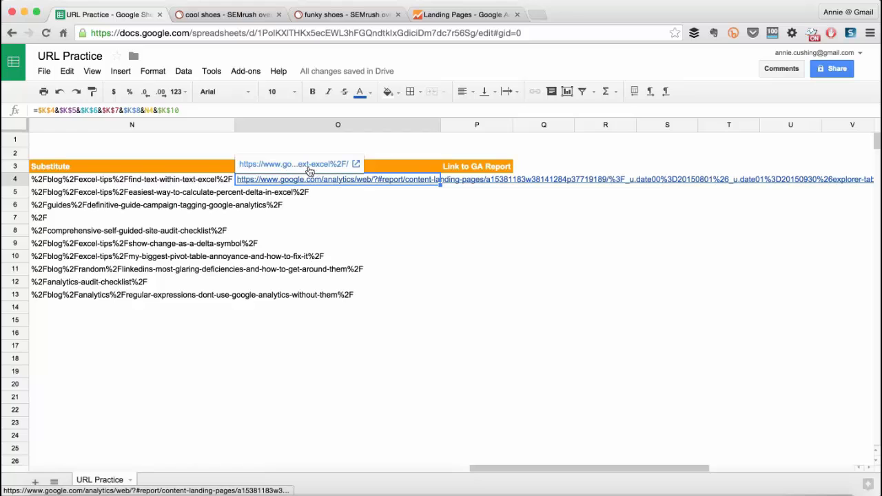
{"action": "left_click", "coordinate": [295, 166]}
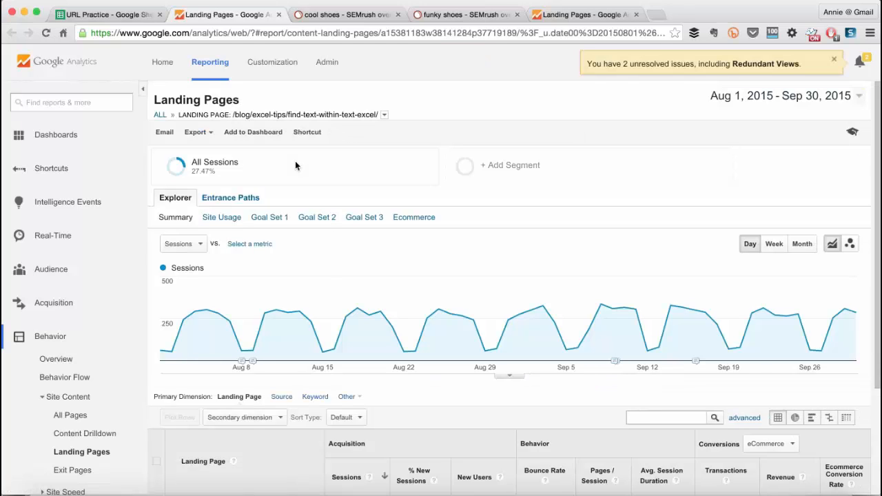
{"action": "scroll", "coordinate": [339, 298], "scroll_direction": "down", "scroll_amount": 2}
{"action": "scroll", "coordinate": [338, 297], "scroll_direction": "down", "scroll_amount": 4}
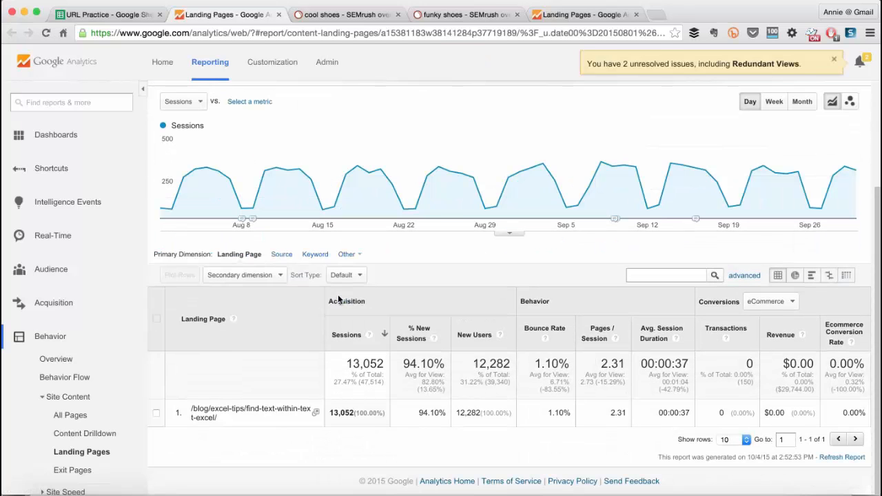
Return to the URL Practice spreadsheet and fill the O4 formula down the Raw Link column through O13.
{"action": "left_click", "coordinate": [141, 13]}
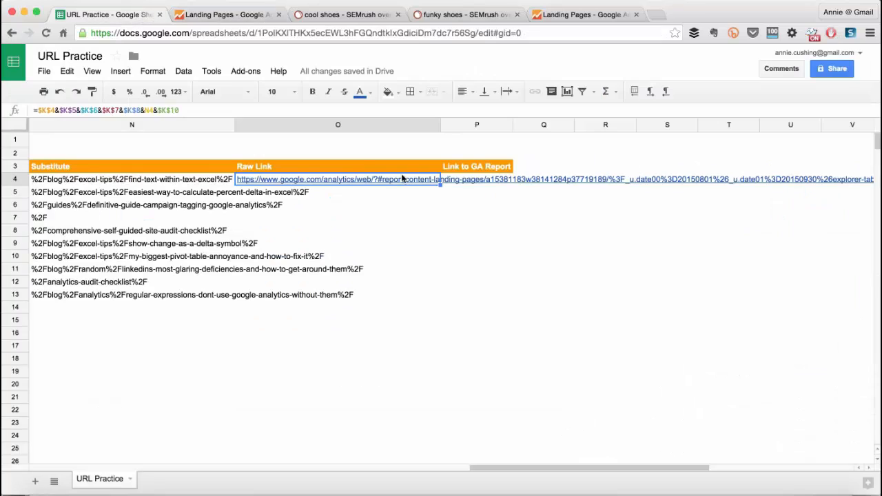
{"action": "double_click", "coordinate": [440, 184]}
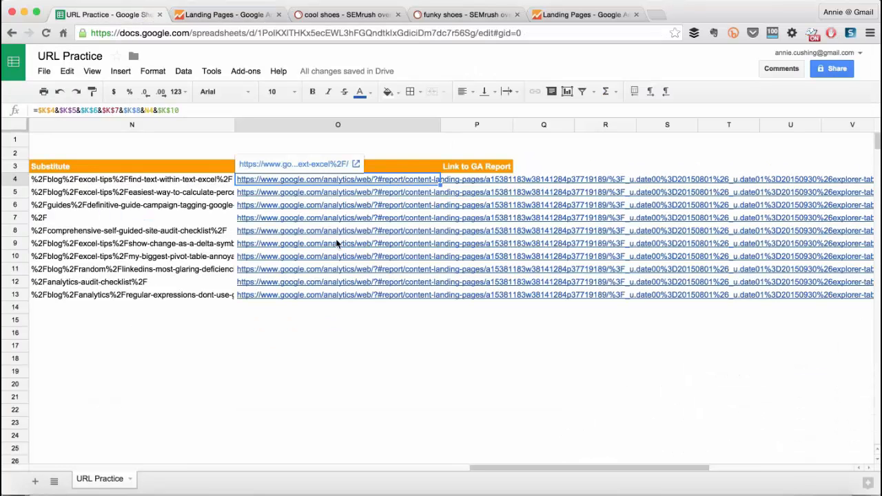
Open the raw link in O5, check its landing page report in Google Analytics, and close that report.
{"action": "left_click", "coordinate": [303, 193]}
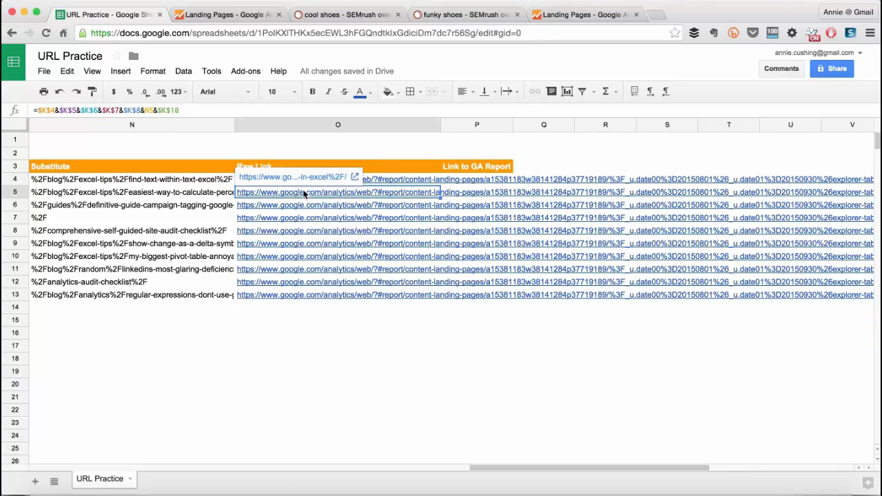
{"action": "left_click", "coordinate": [304, 182]}
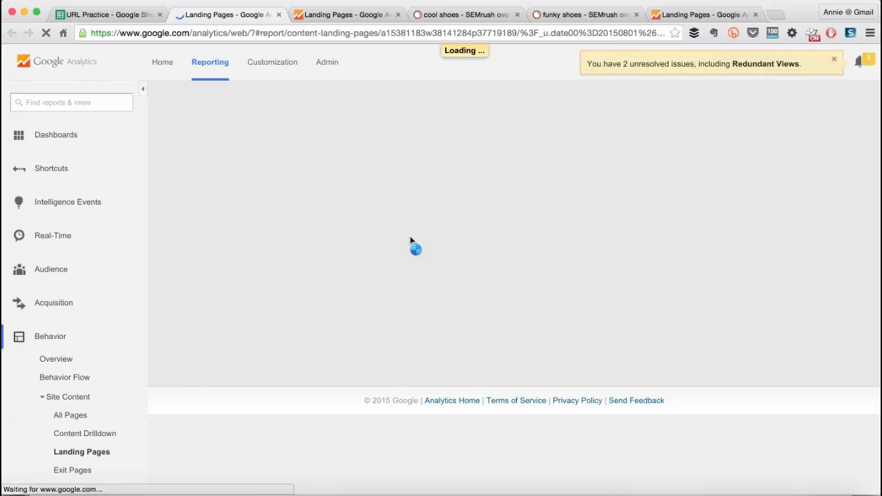
{"action": "scroll", "coordinate": [410, 240], "scroll_direction": "down", "scroll_amount": 3}
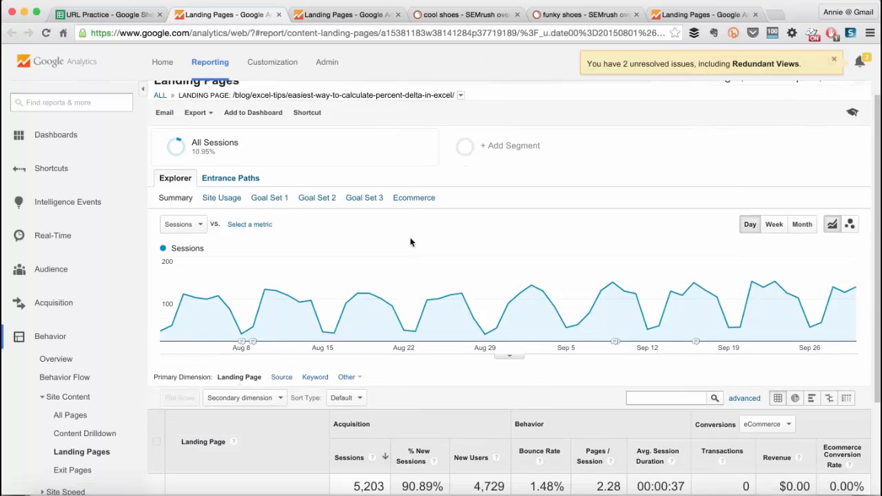
{"action": "scroll", "coordinate": [410, 241], "scroll_direction": "up", "scroll_amount": 5}
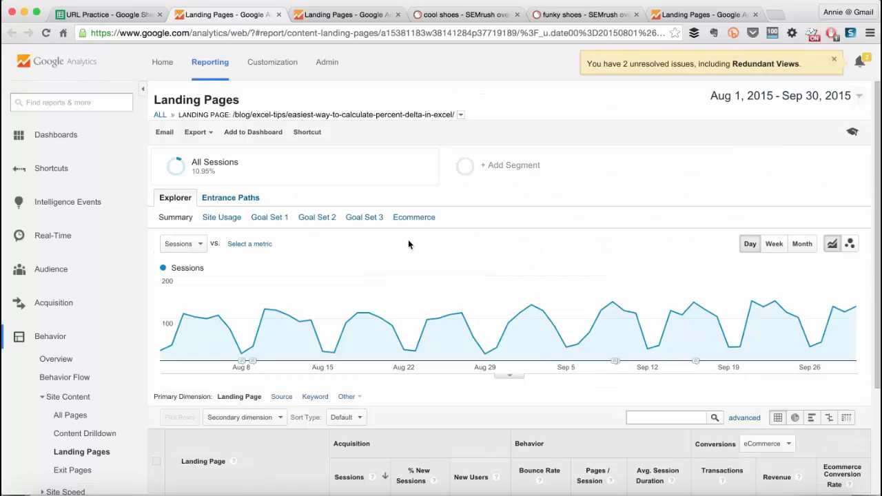
{"action": "key", "text": "super+w"}
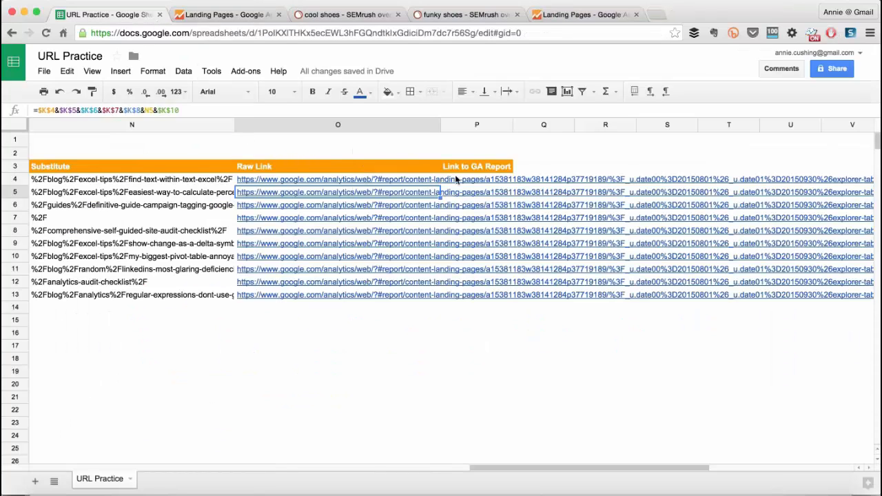
Enter =HYPERLINK(O4,"See report") in cell P4 of the Link to GA Report column.
{"action": "left_click", "coordinate": [455, 177]}
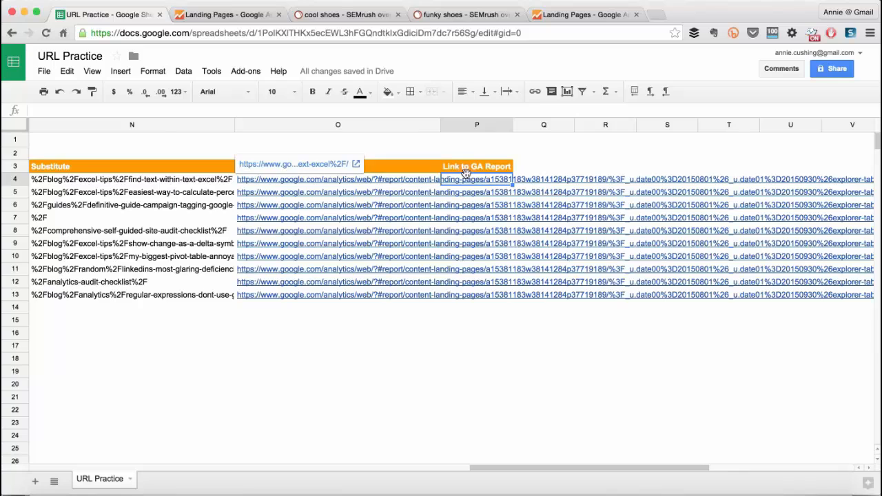
{"action": "type", "text": "=hy"}
{"action": "key", "text": "Tab"}
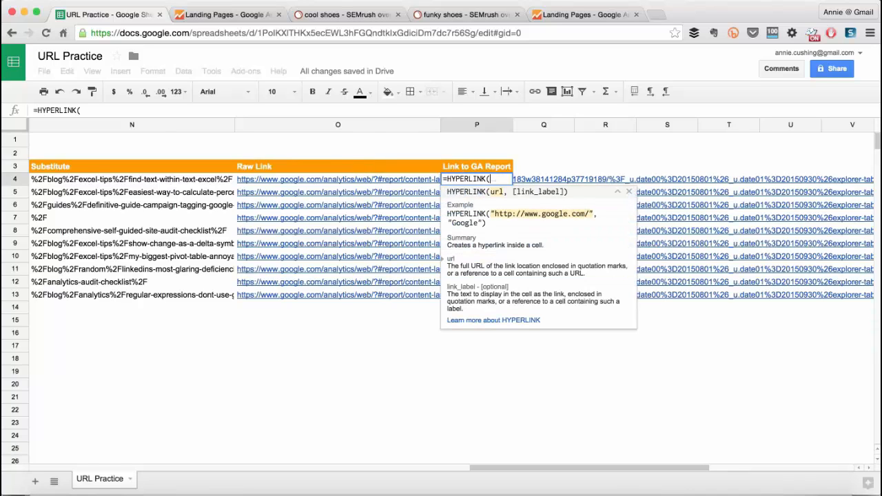
{"action": "key", "text": "Left"}
{"action": "type", "text": ","}
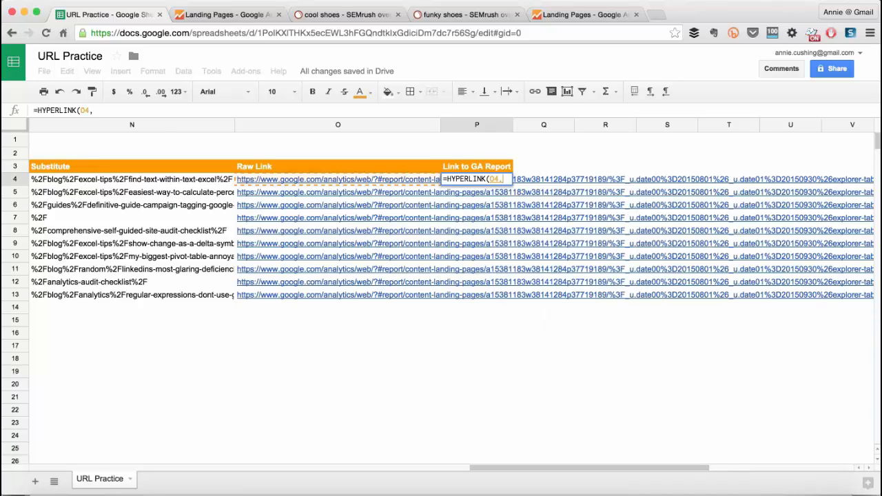
{"action": "type", "text": "\""}
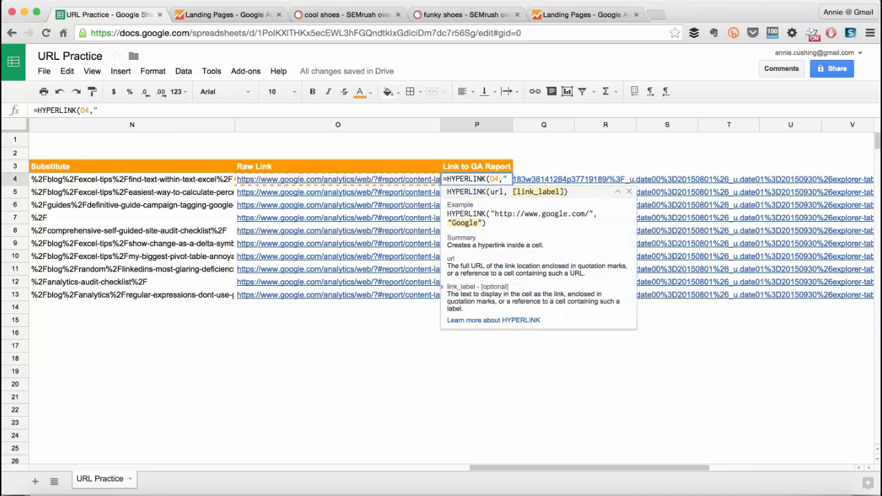
{"action": "type", "text": "See report"}
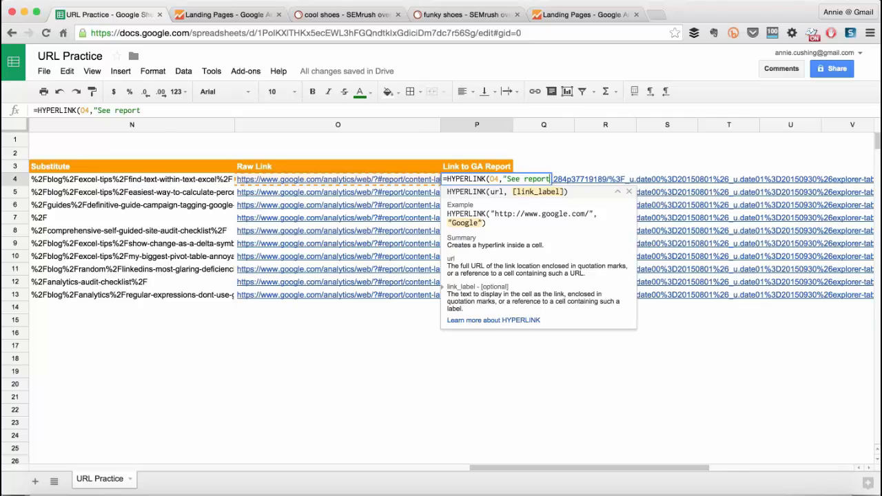
{"action": "type", "text": "\")"}
{"action": "key", "text": "Return"}
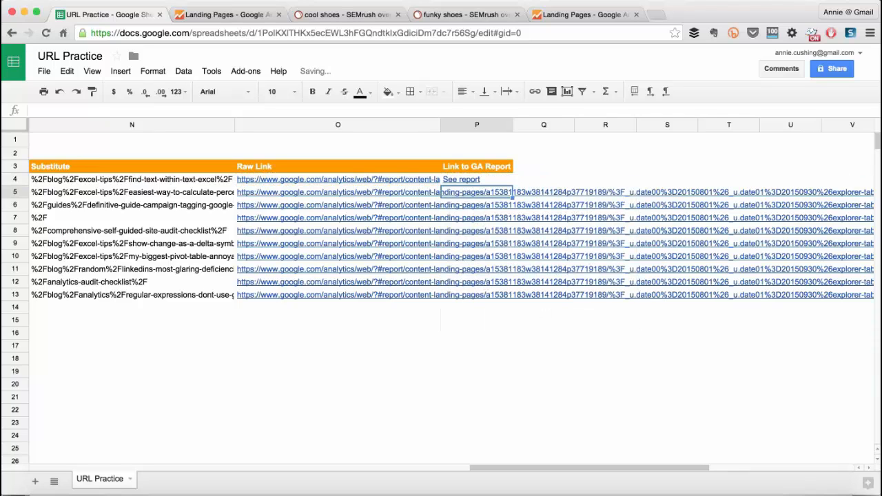
Fill the HYPERLINK formula from P4 down the Link to GA Report column through P13.
{"action": "left_click", "coordinate": [484, 177]}
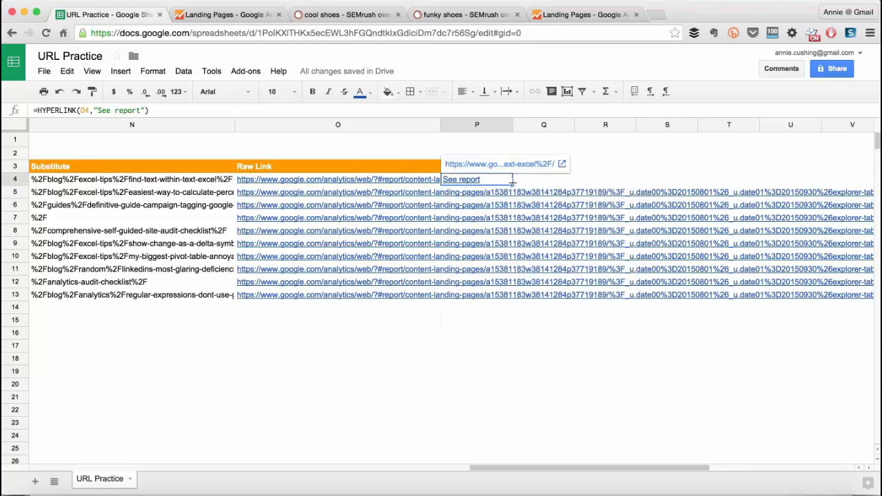
{"action": "double_click", "coordinate": [512, 185]}
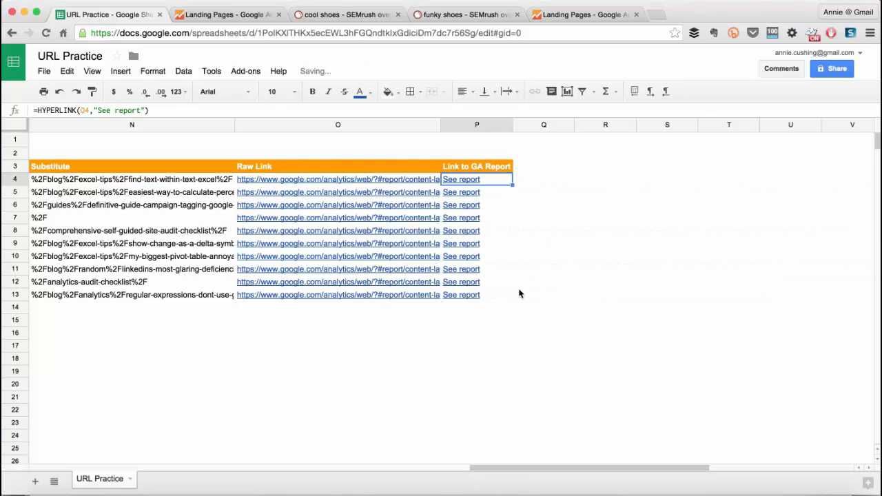
{"action": "left_click", "coordinate": [466, 182]}
{"action": "left_click_drag", "start_coordinate": [558, 466], "coordinate": [565, 440]}
Open the See report link in P8, check the landing page and date range of its Google Analytics report, and close that report.
{"action": "left_click", "coordinate": [455, 233]}
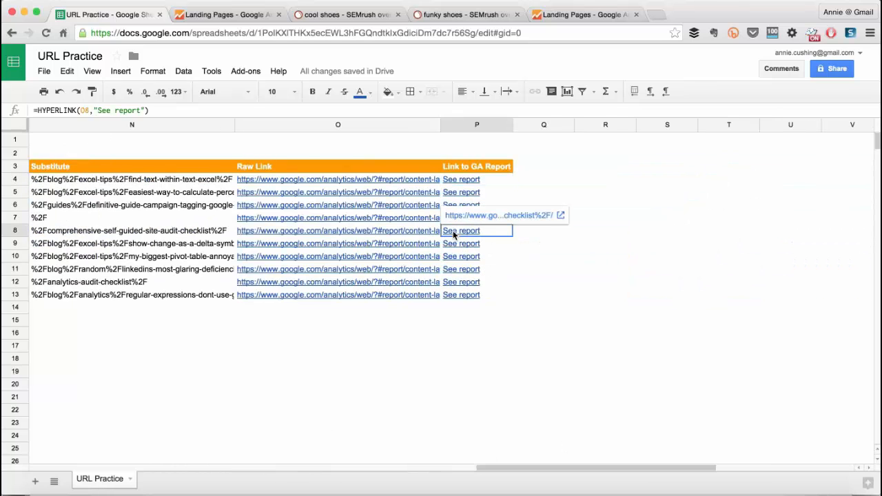
{"action": "left_click", "coordinate": [484, 222]}
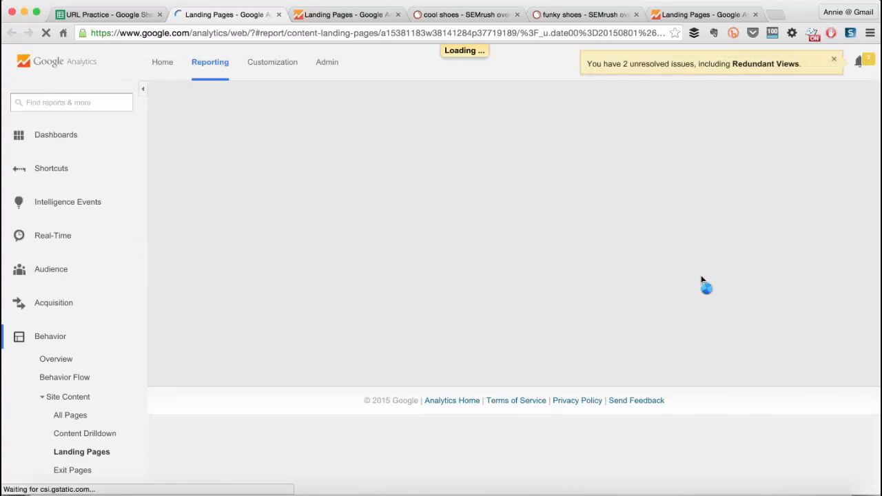
{"action": "scroll", "coordinate": [701, 275], "scroll_direction": "down", "scroll_amount": 4}
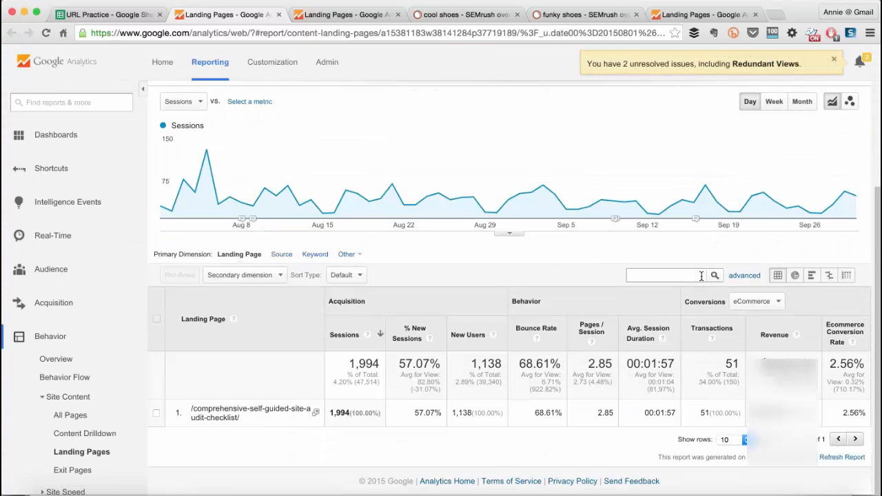
{"action": "left_click", "coordinate": [273, 409]}
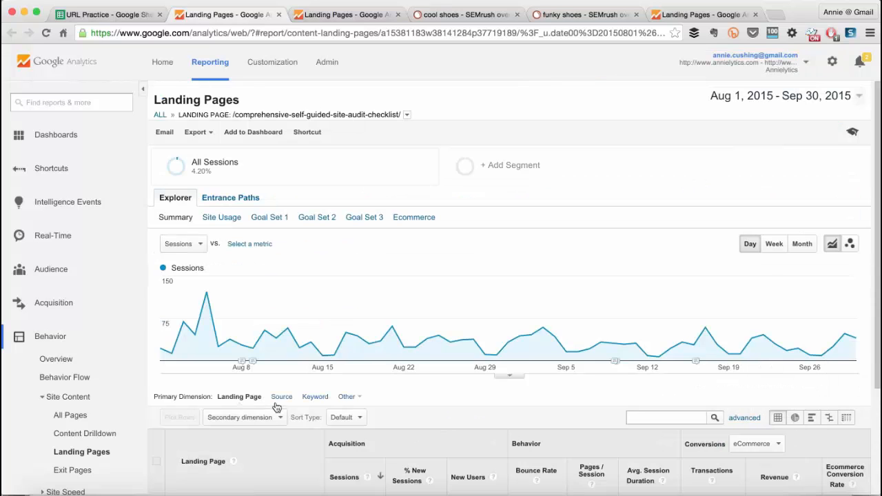
{"action": "key", "text": "super+w"}
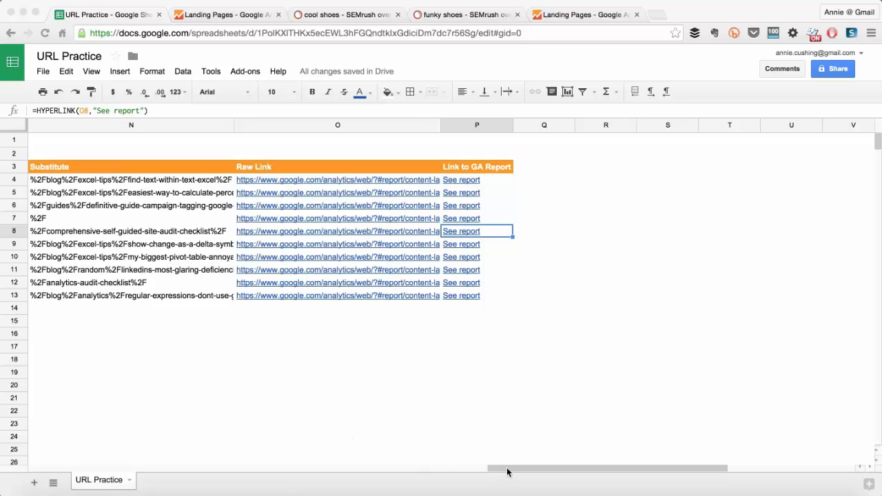
Hide column K, which holds the URL Stitching parts.
{"action": "left_click", "coordinate": [507, 472]}
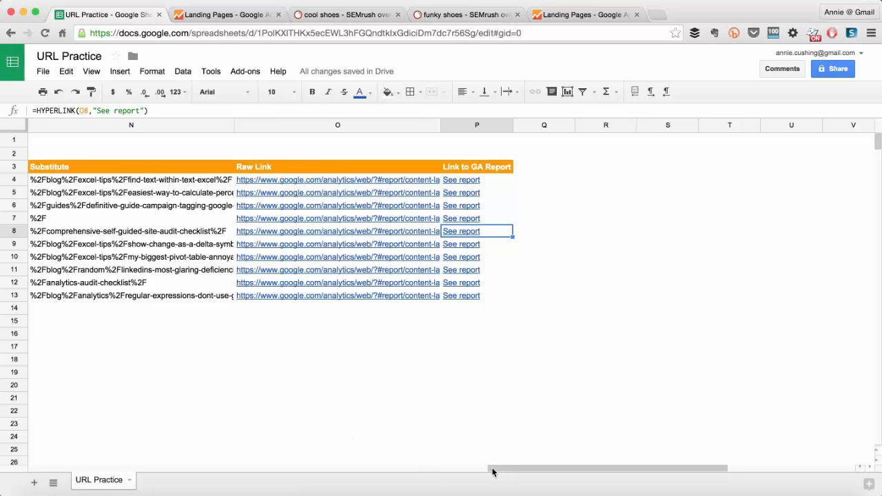
{"action": "left_click_drag", "start_coordinate": [501, 471], "coordinate": [183, 486]}
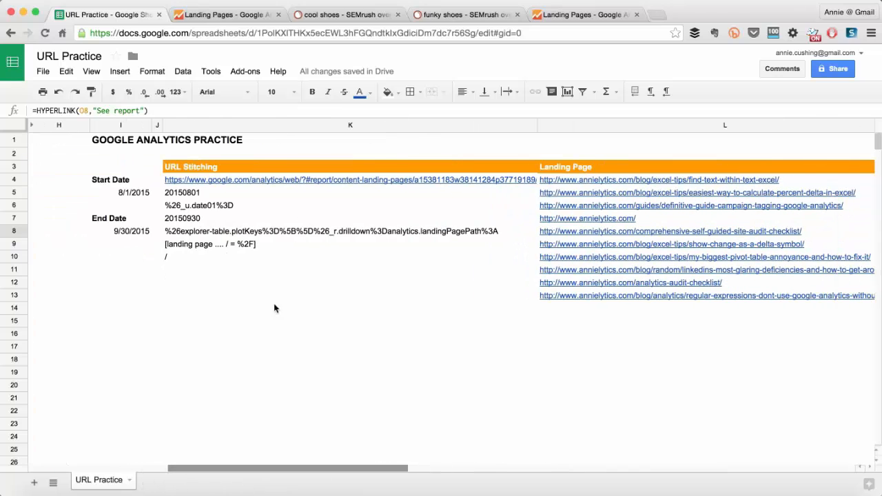
{"action": "left_click", "coordinate": [286, 122]}
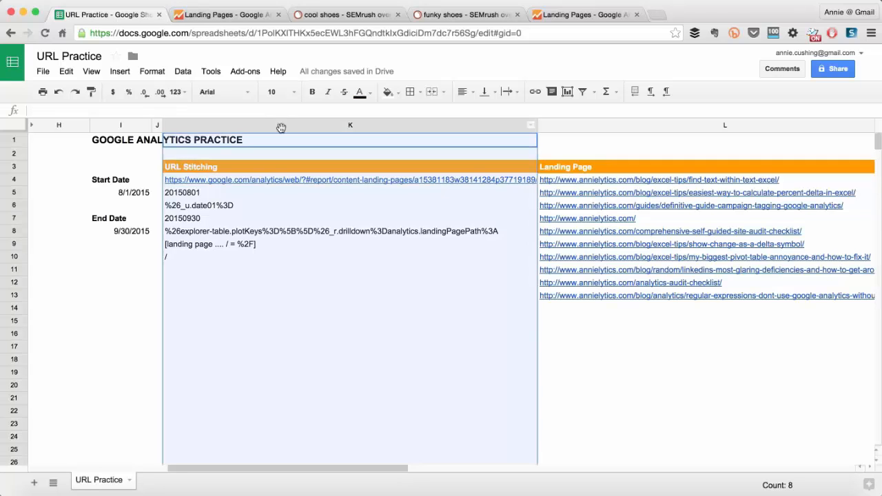
{"action": "right_click", "coordinate": [281, 128]}
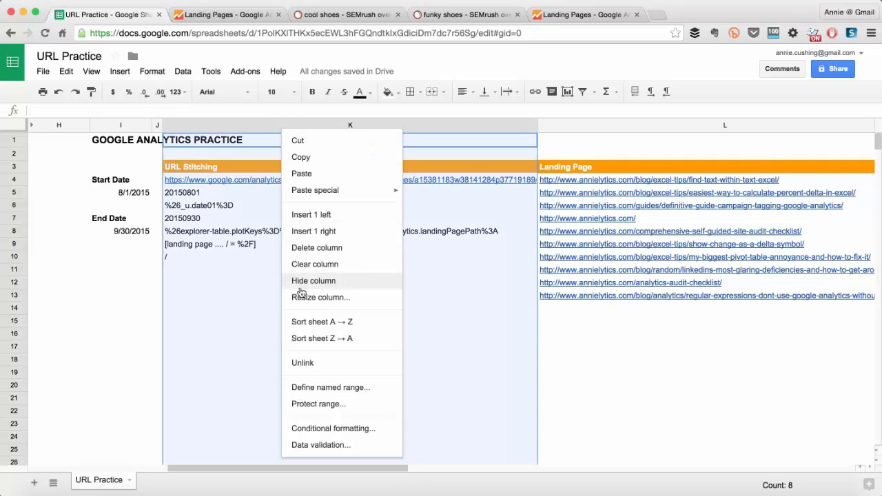
{"action": "left_click", "coordinate": [301, 281]}
Hide the helper columns M and N (Fixed Landing Page and Substitute) and the Raw Link column O.
{"action": "scroll", "coordinate": [439, 330], "scroll_direction": "right", "scroll_amount": 10}
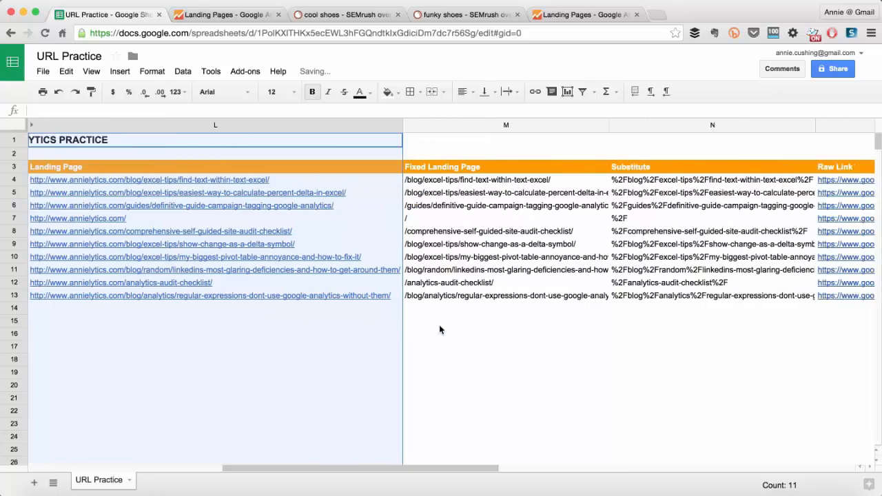
{"action": "scroll", "coordinate": [440, 329], "scroll_direction": "left", "scroll_amount": 10}
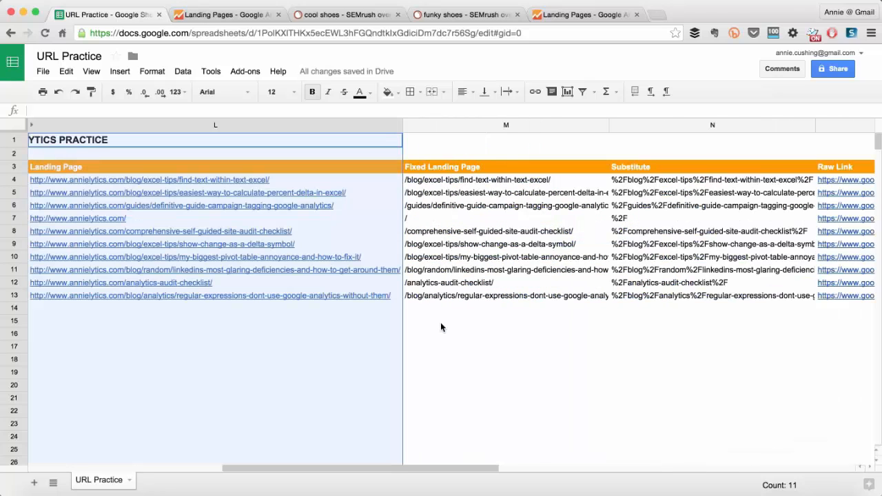
{"action": "left_click_drag", "start_coordinate": [493, 126], "coordinate": [629, 141]}
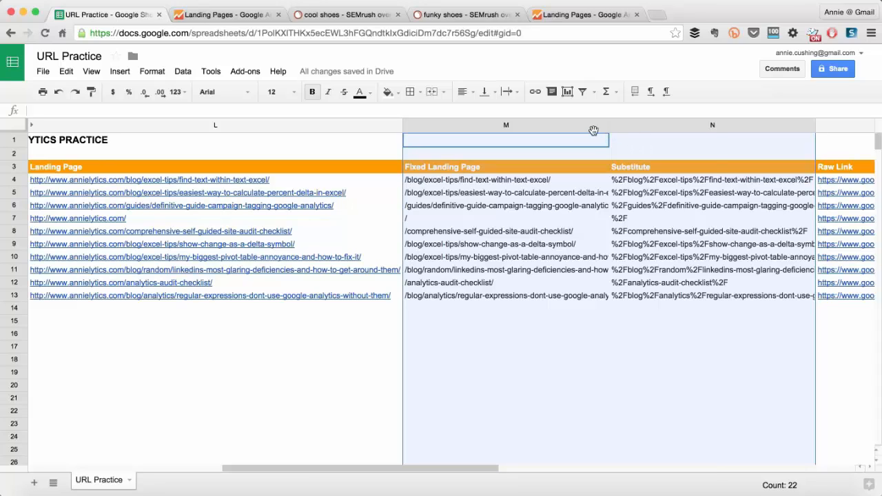
{"action": "right_click", "coordinate": [593, 131]}
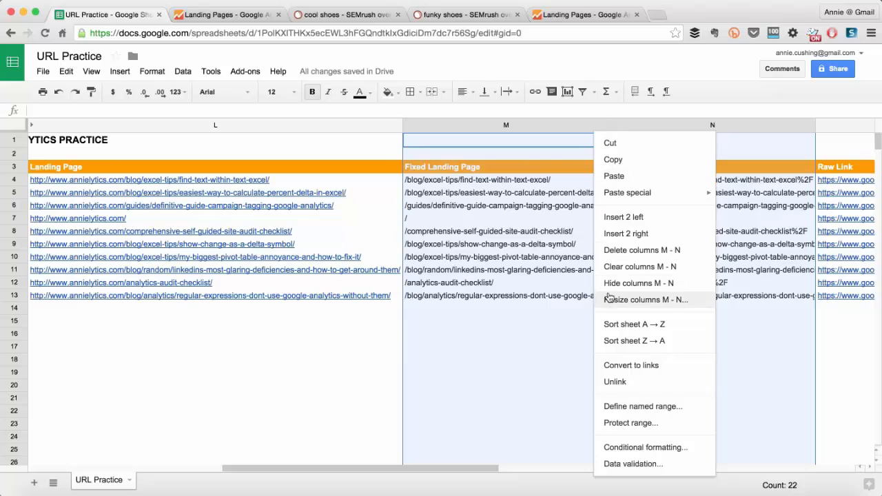
{"action": "left_click", "coordinate": [610, 283]}
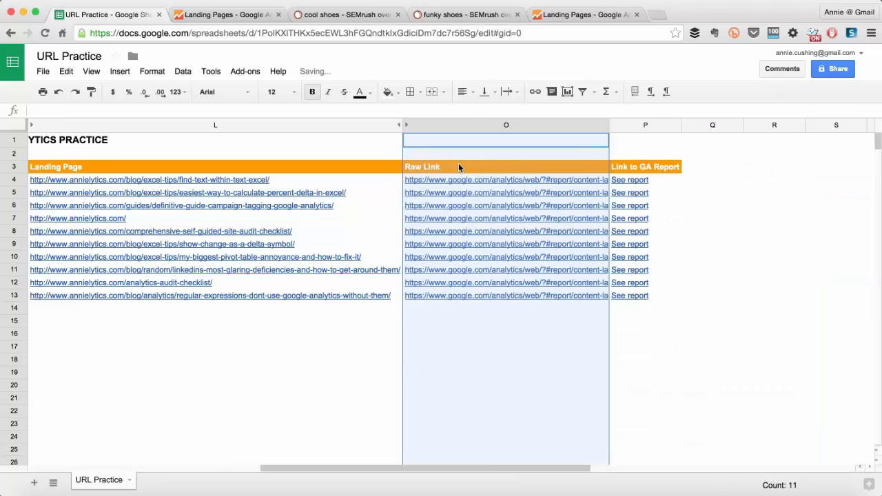
{"action": "right_click", "coordinate": [467, 126]}
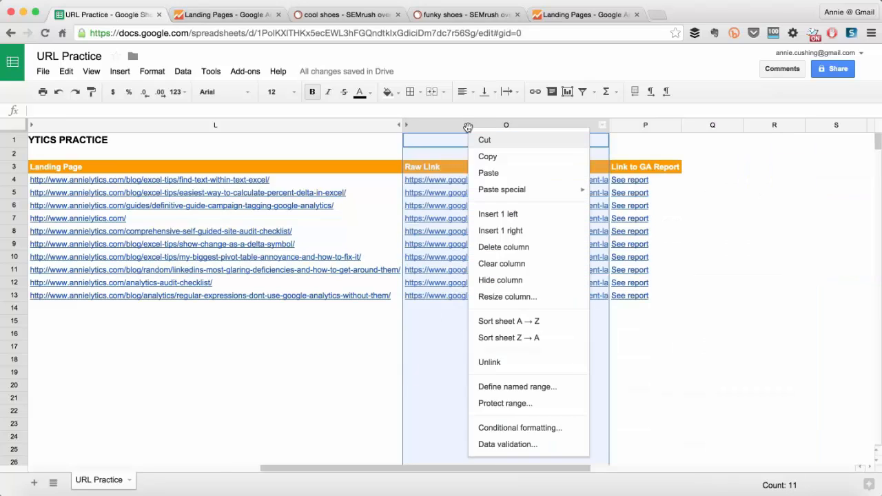
{"action": "left_click", "coordinate": [487, 281]}
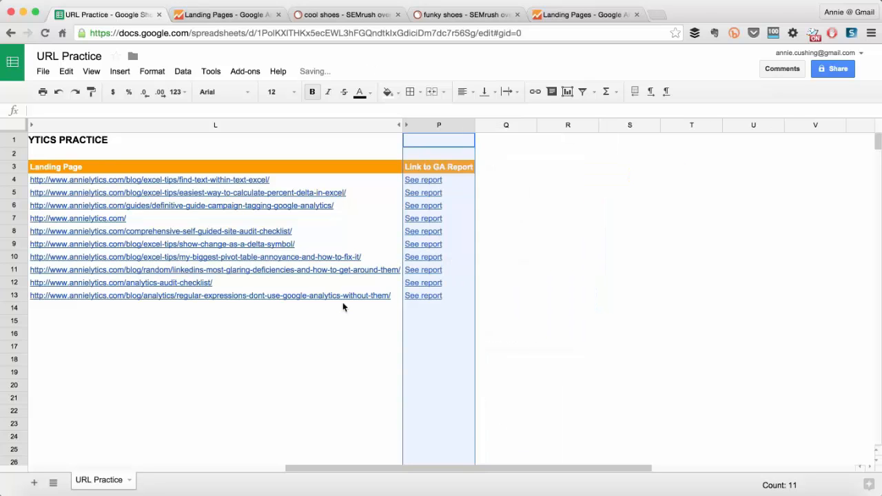
Set the Start Date in I5 to 6/1/2015 for the Google Analytics links.
{"action": "scroll", "coordinate": [284, 335], "scroll_direction": "left", "scroll_amount": 5}
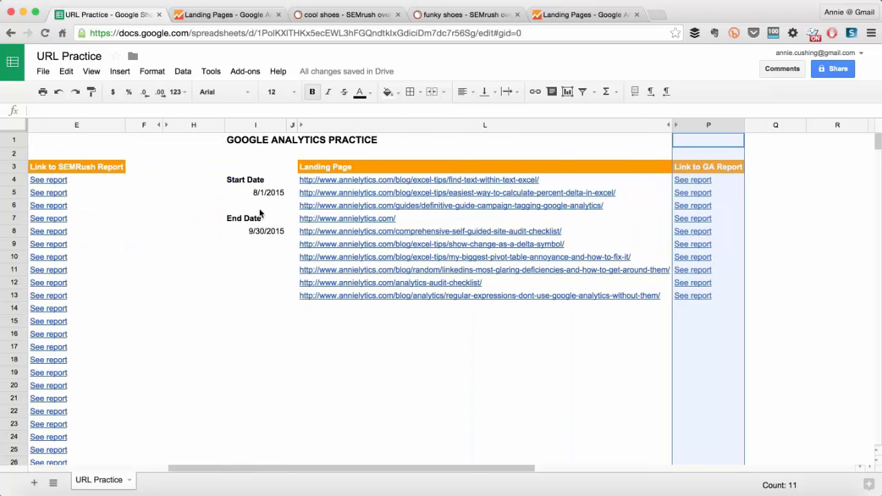
{"action": "double_click", "coordinate": [265, 193]}
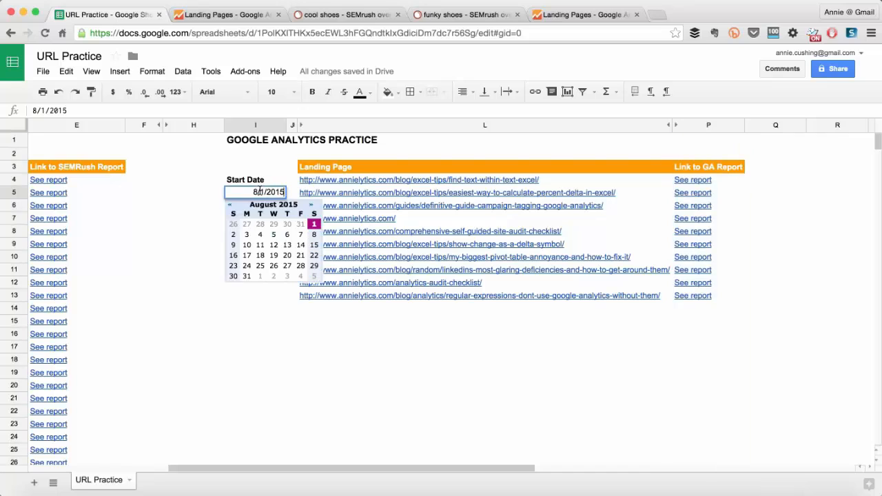
{"action": "left_click", "coordinate": [230, 206]}
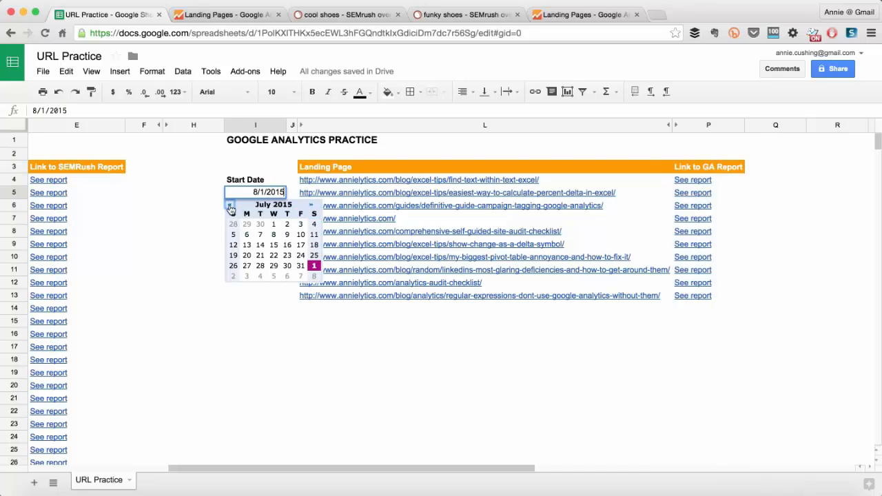
{"action": "left_click", "coordinate": [230, 206]}
{"action": "left_click", "coordinate": [246, 225]}
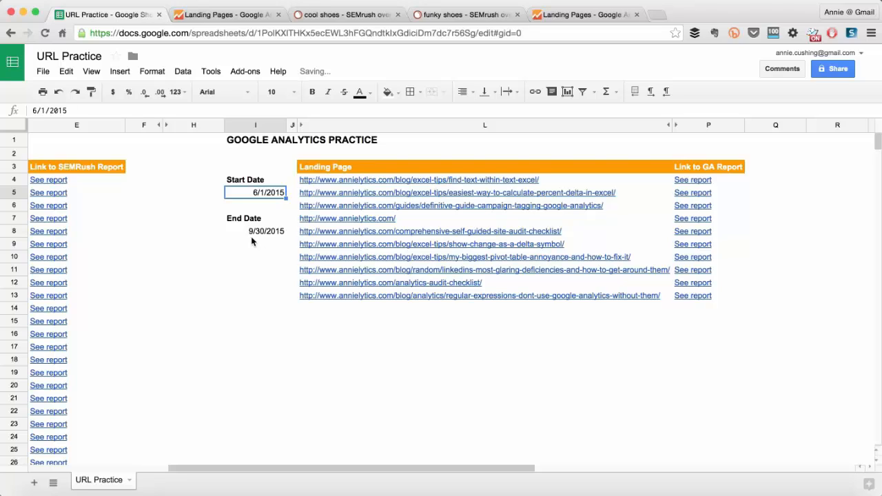
Set the End Date in I8 to 10/2/2015 for the Google Analytics links.
{"action": "left_click", "coordinate": [259, 231]}
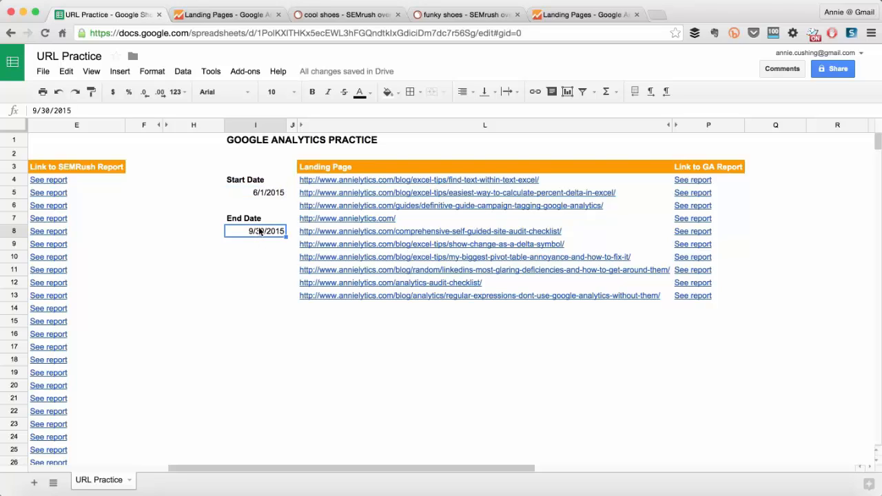
{"action": "double_click", "coordinate": [259, 232]}
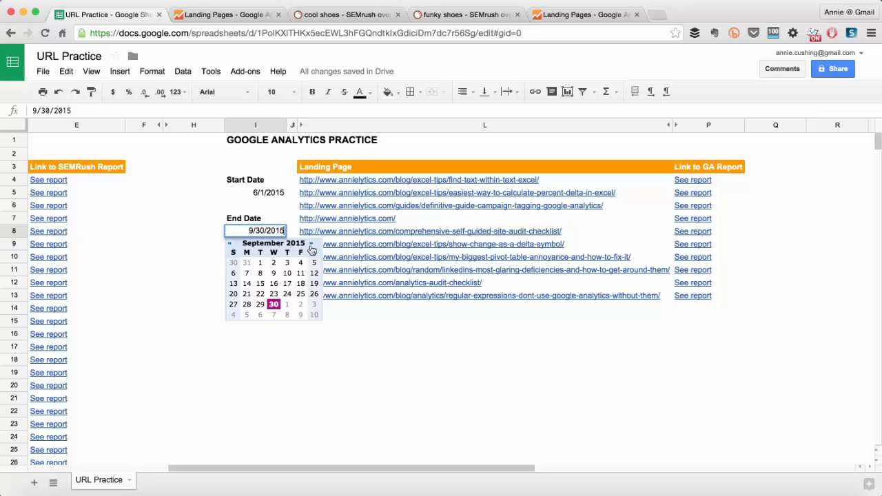
{"action": "left_click", "coordinate": [312, 244]}
{"action": "left_click", "coordinate": [300, 262]}
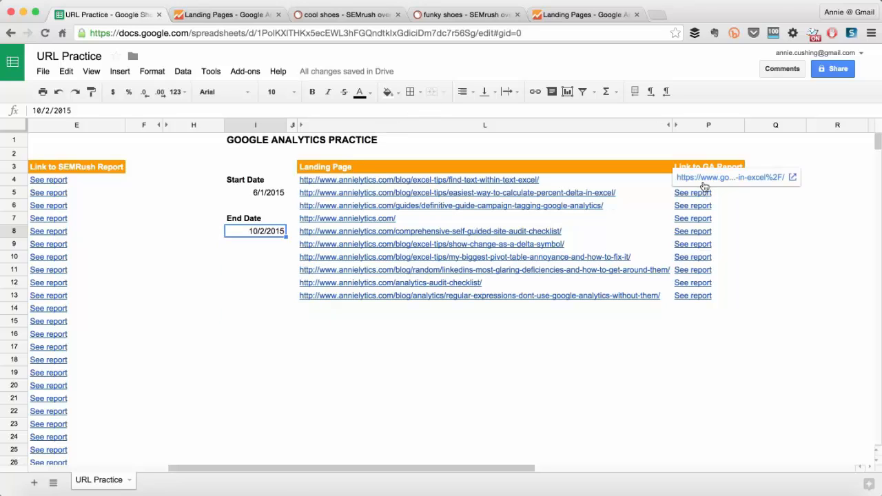
Open the See report link in P8 again and check the date range of its Google Analytics landing page report.
{"action": "left_click", "coordinate": [692, 232]}
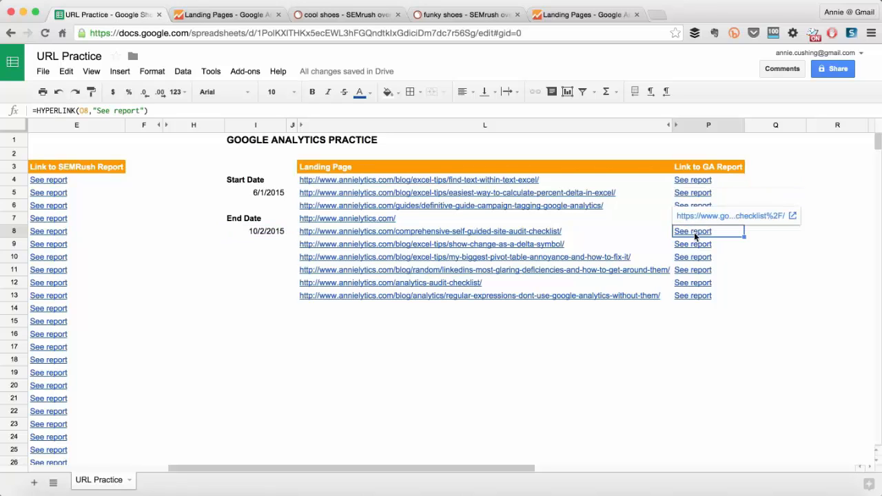
{"action": "left_click", "coordinate": [705, 216]}
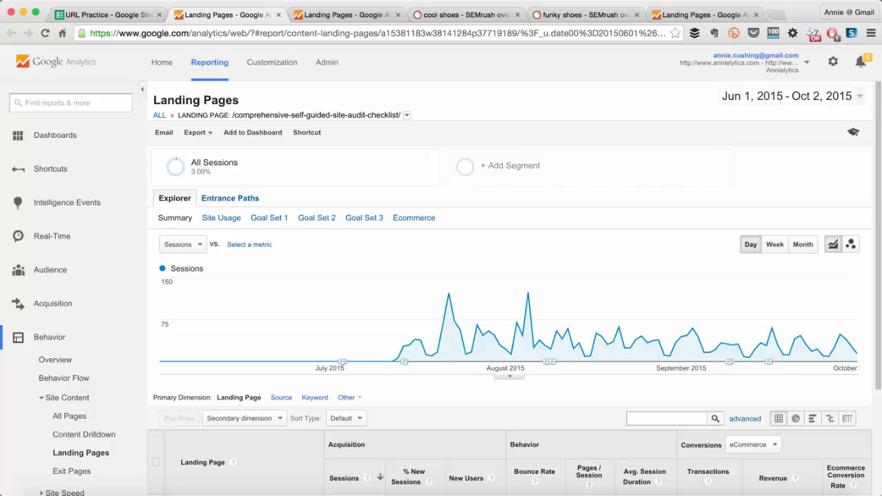
Switch to Excel's URL Practice (1).xlsx and apply the 3/14/01 date format to the Start Date in I5.
{"action": "left_click", "coordinate": [417, 494]}
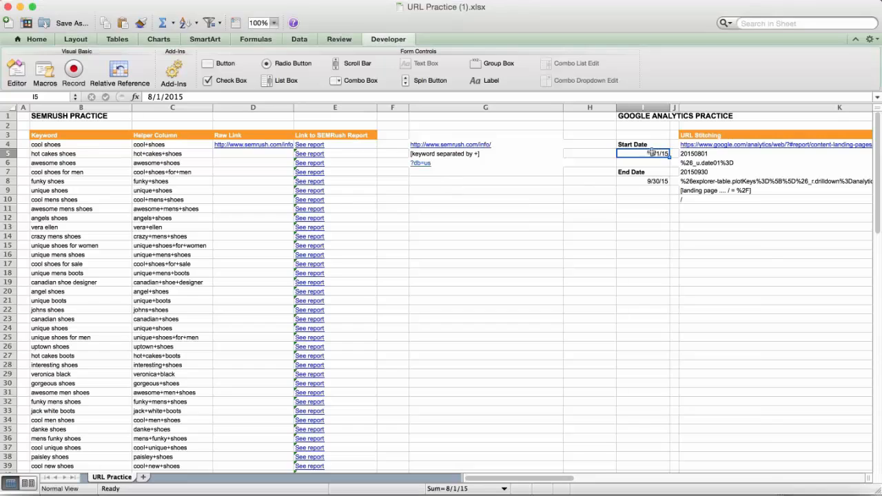
{"action": "key", "text": "super+1"}
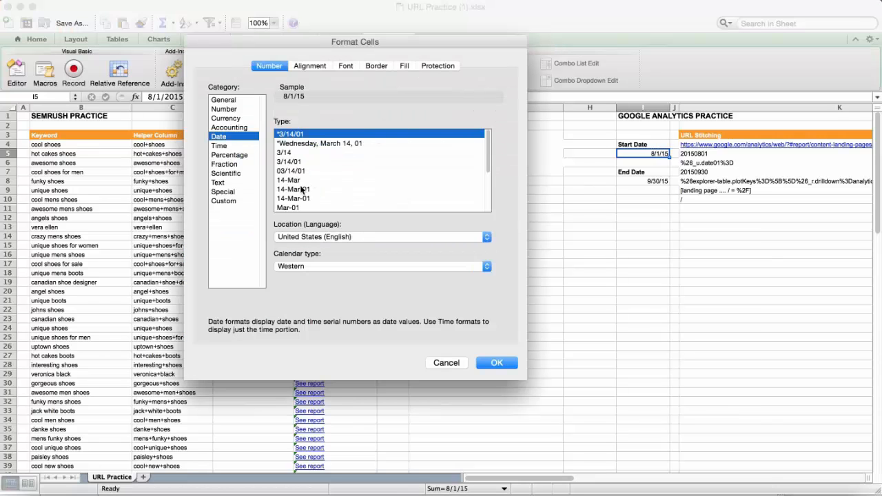
{"action": "scroll", "coordinate": [313, 182], "scroll_direction": "down", "scroll_amount": 1}
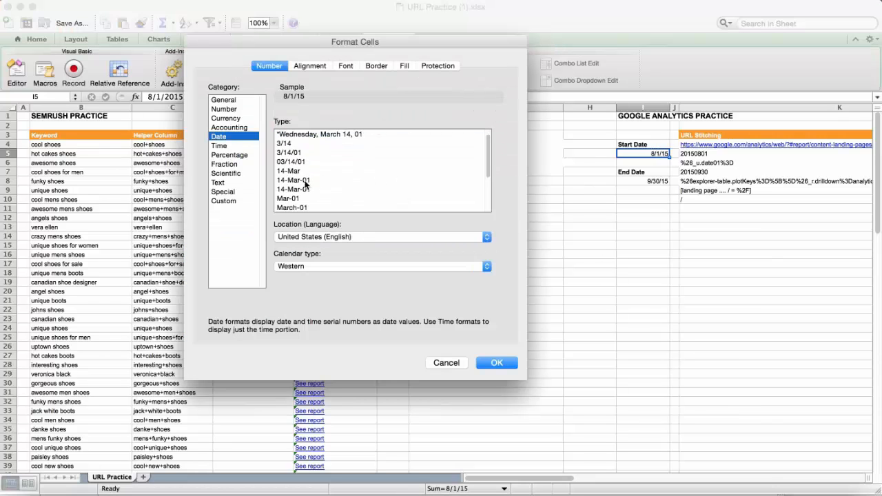
{"action": "scroll", "coordinate": [308, 142], "scroll_direction": "up", "scroll_amount": 1}
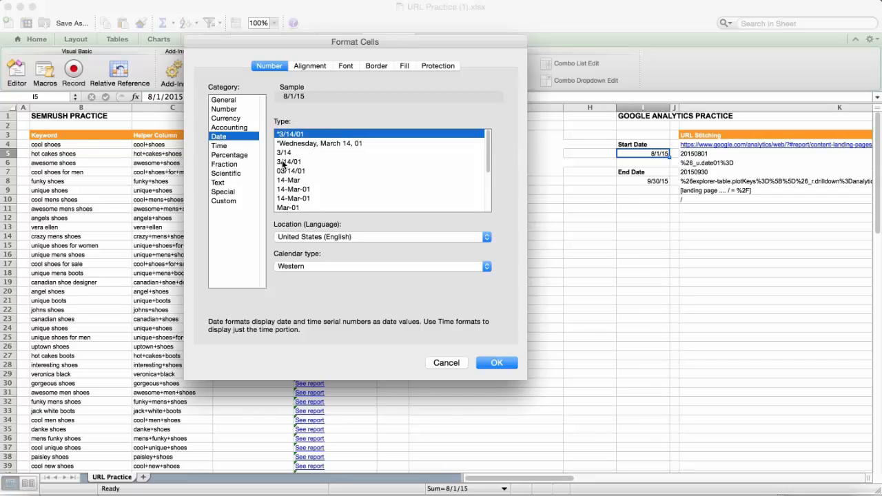
{"action": "left_click", "coordinate": [283, 162]}
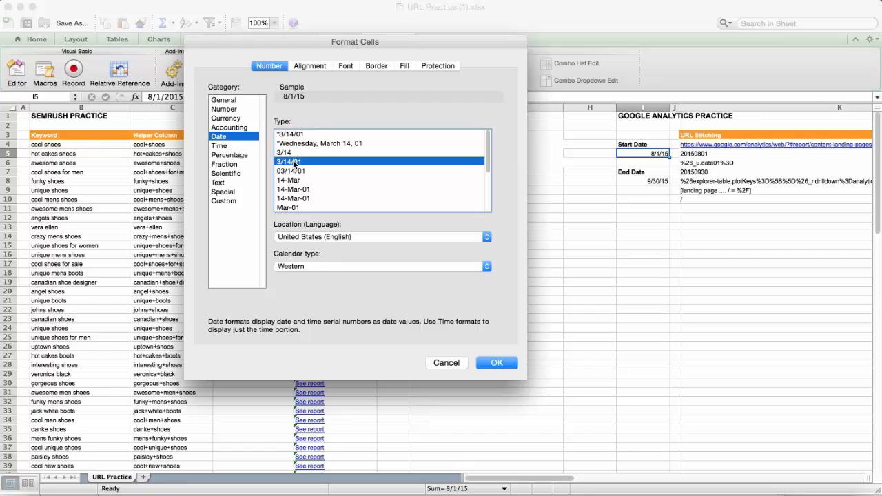
{"action": "left_click", "coordinate": [501, 363]}
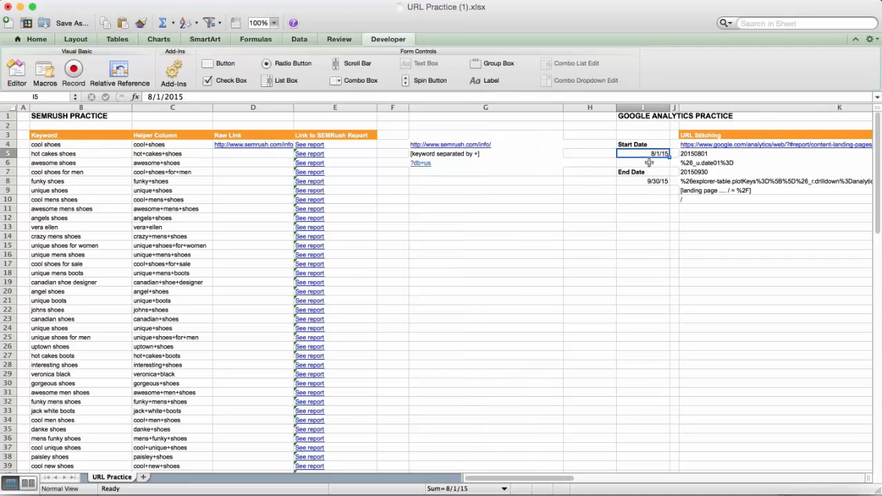
Inspect the formula in K5 that converts the Start Date for the URL.
{"action": "left_click", "coordinate": [703, 155]}
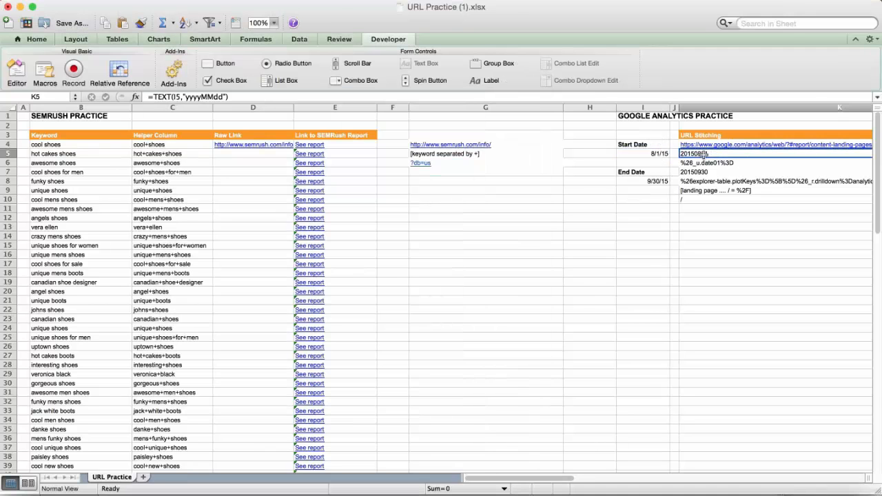